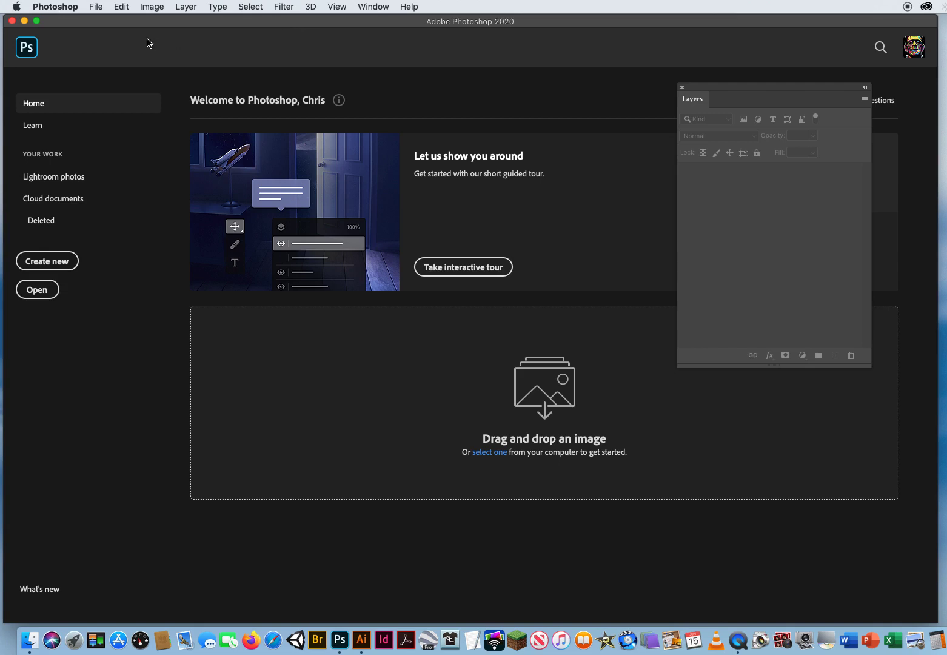
Open both 1 SunningJonah.jpg and 2 LakeGregory.jpg from the 2 Quick Mask Selections folder inside CH. 5 PS Demos
click(98, 9)
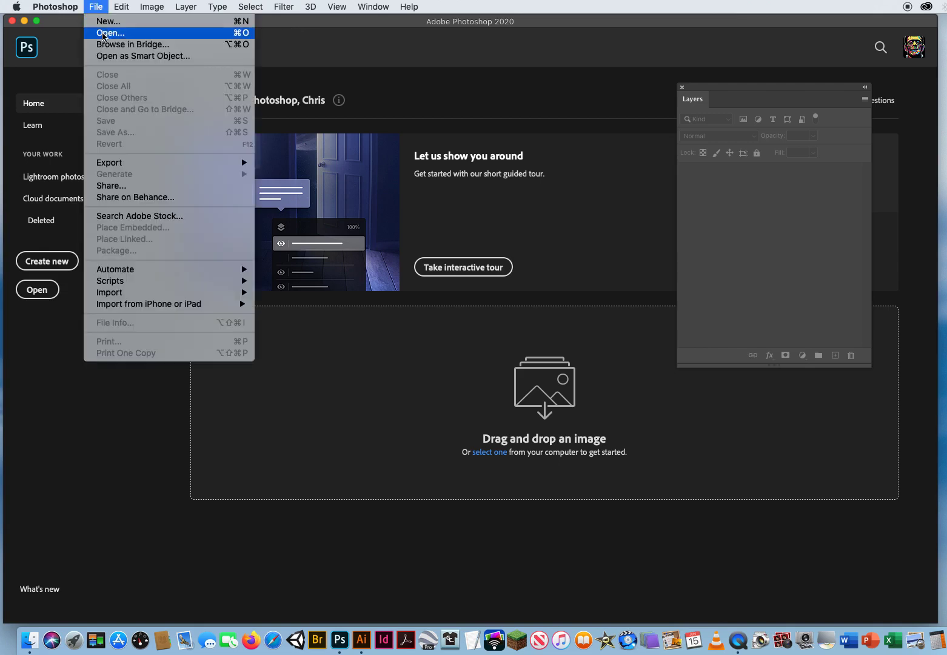
click(104, 32)
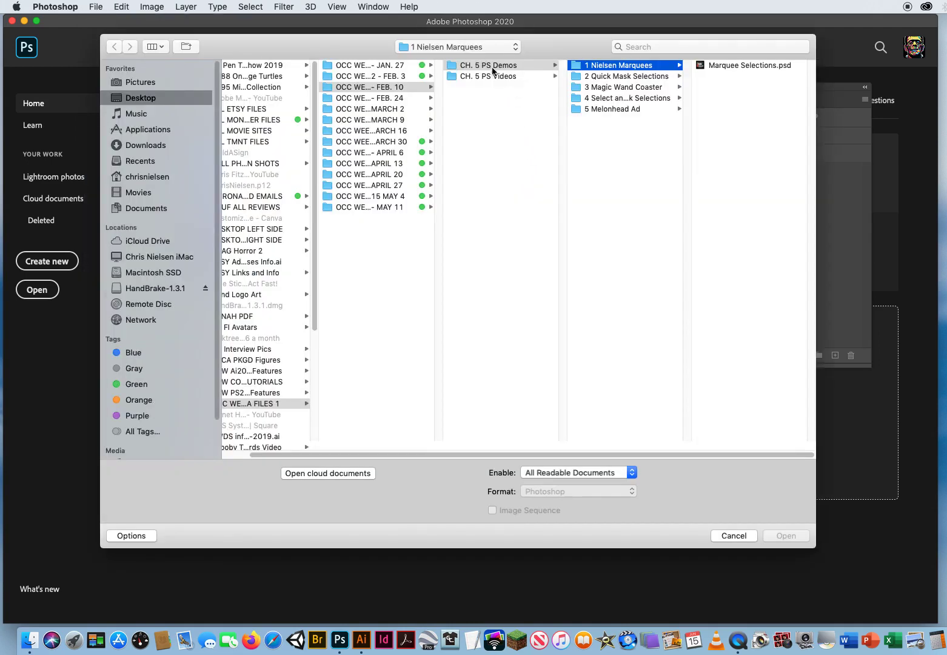
click(607, 79)
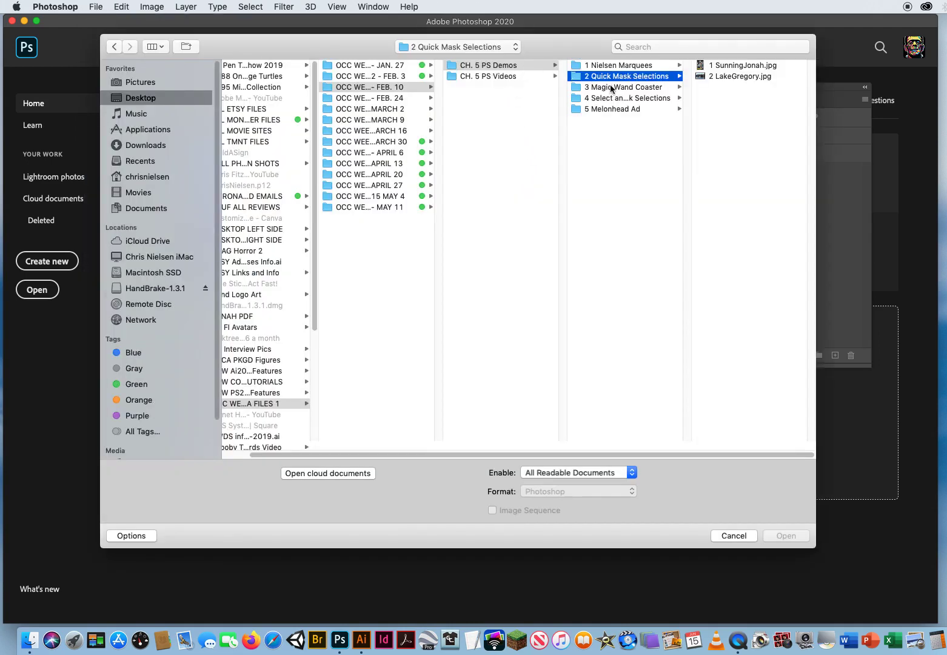
click(736, 67)
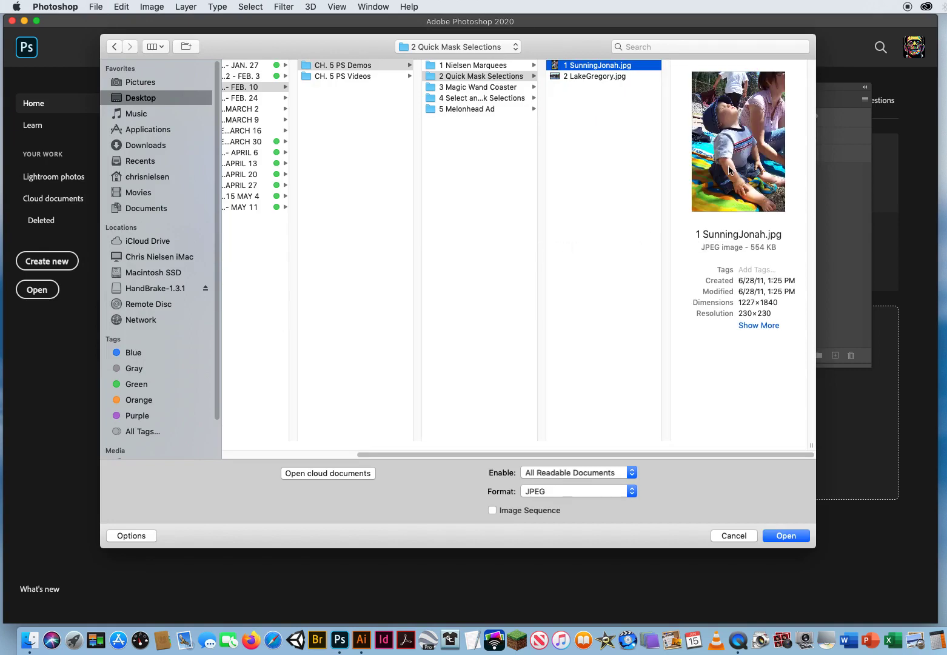
click(583, 77)
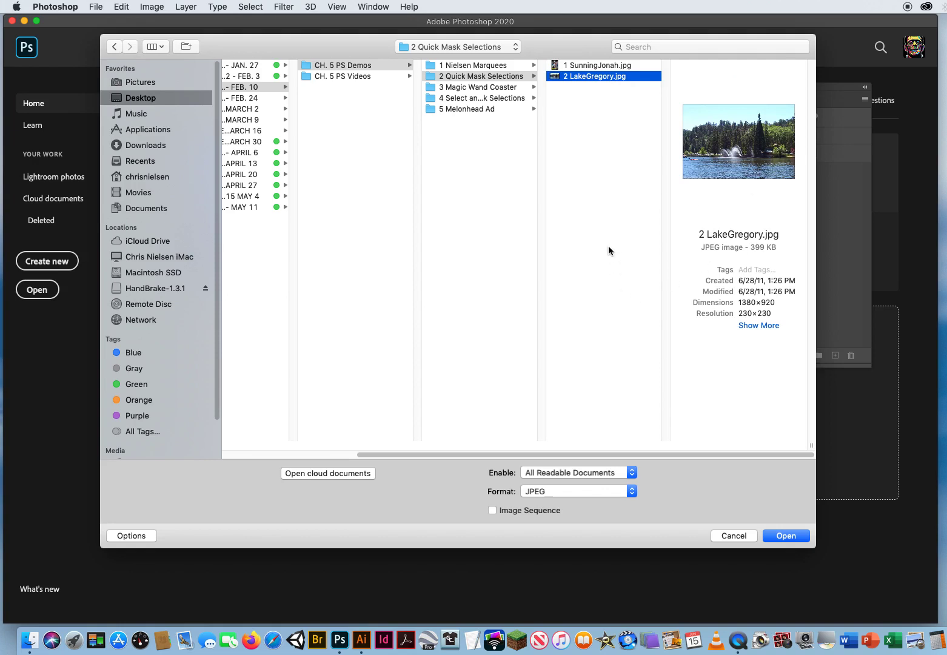
click(614, 121)
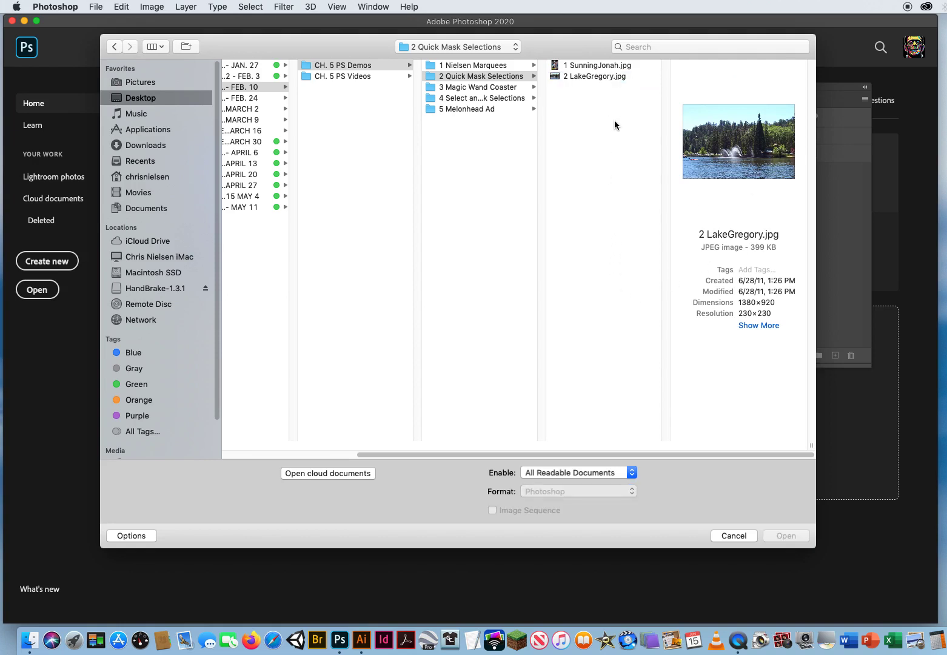
drag(605, 114, 581, 62)
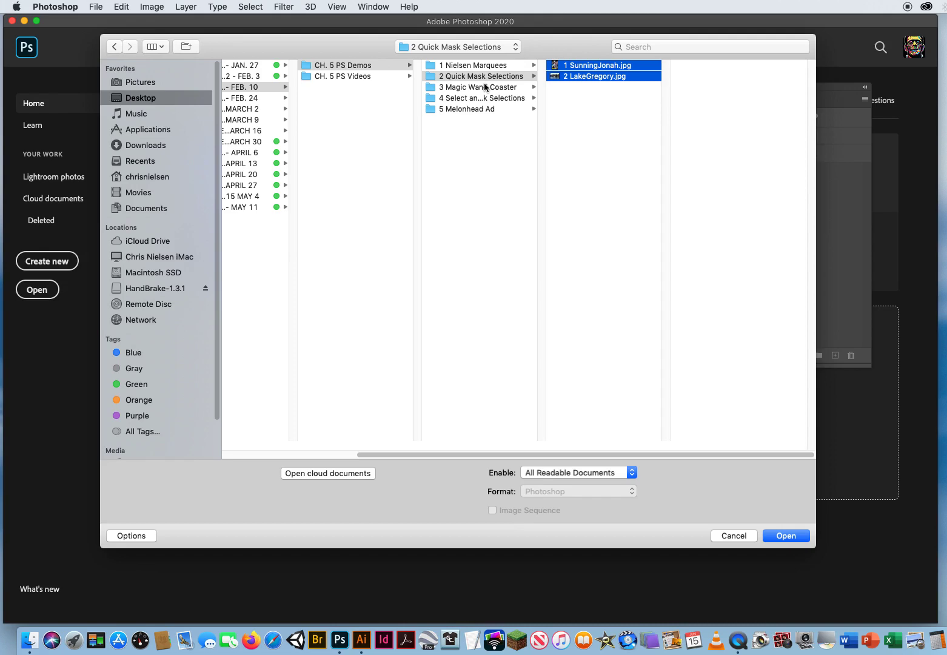
click(787, 536)
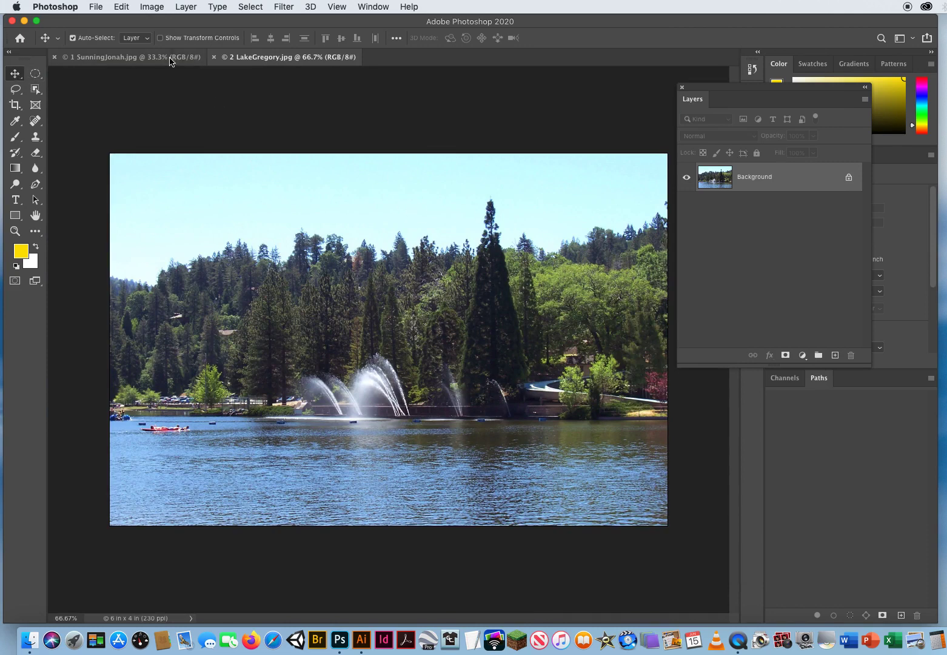
Look over both open photos, then examine the boy in 1 SunningJonah.jpg closely from his hat to his feet
click(131, 57)
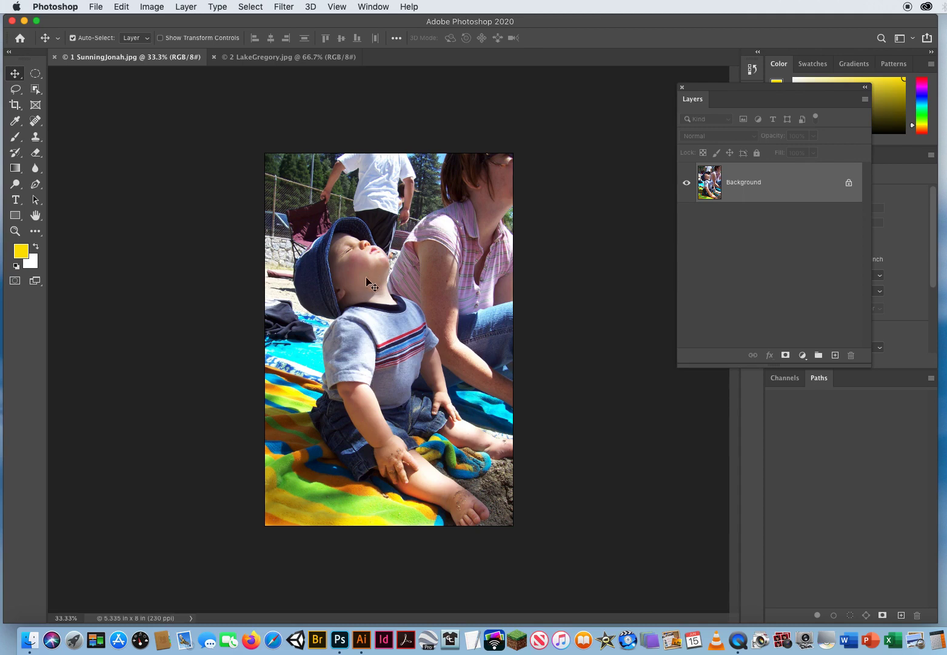
click(281, 58)
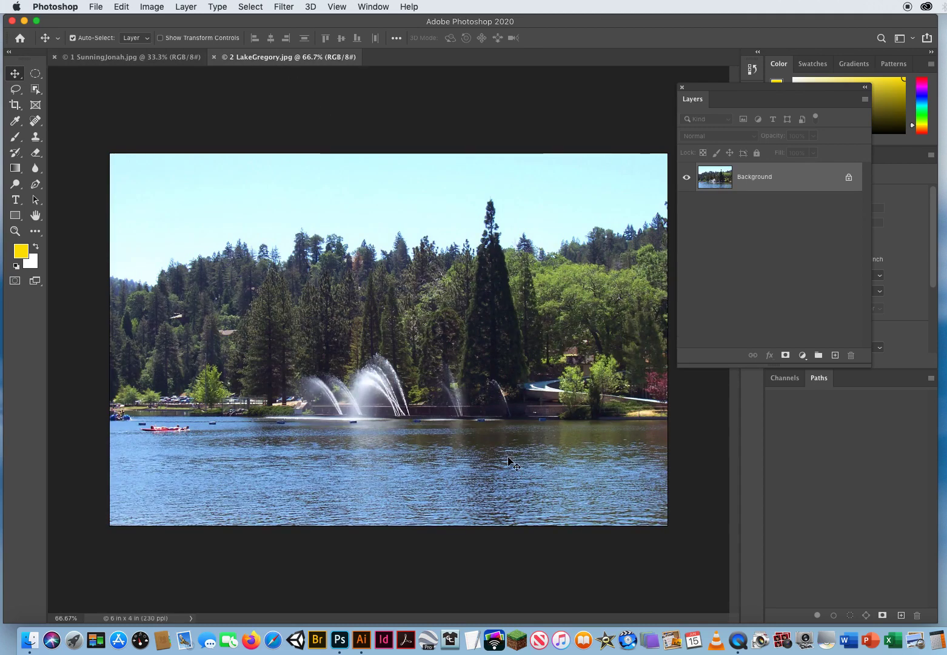
click(164, 58)
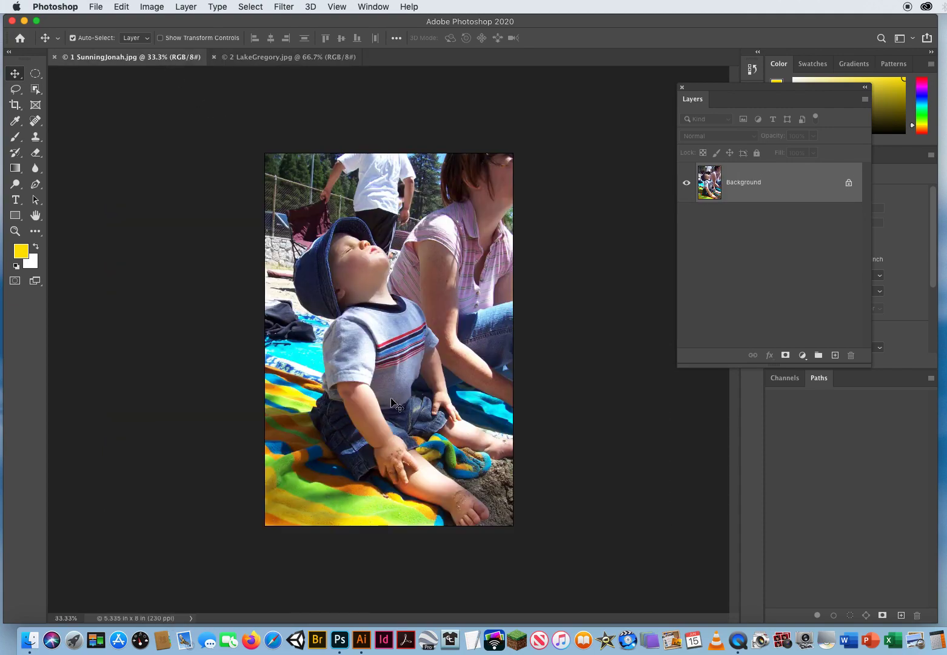
click(15, 231)
click(380, 366)
click(359, 300)
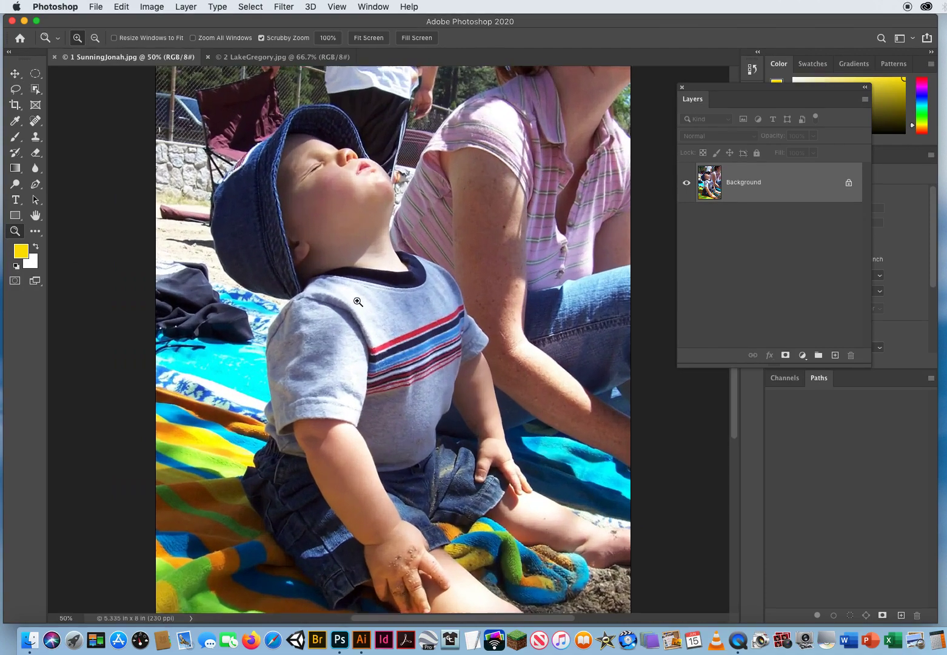
click(360, 340)
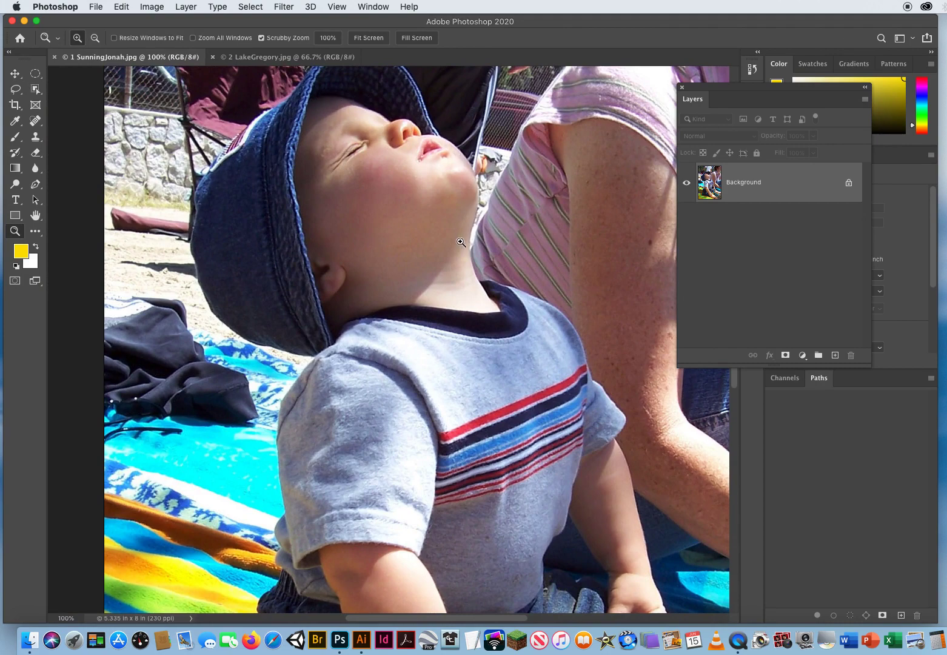
drag(612, 504, 374, 135)
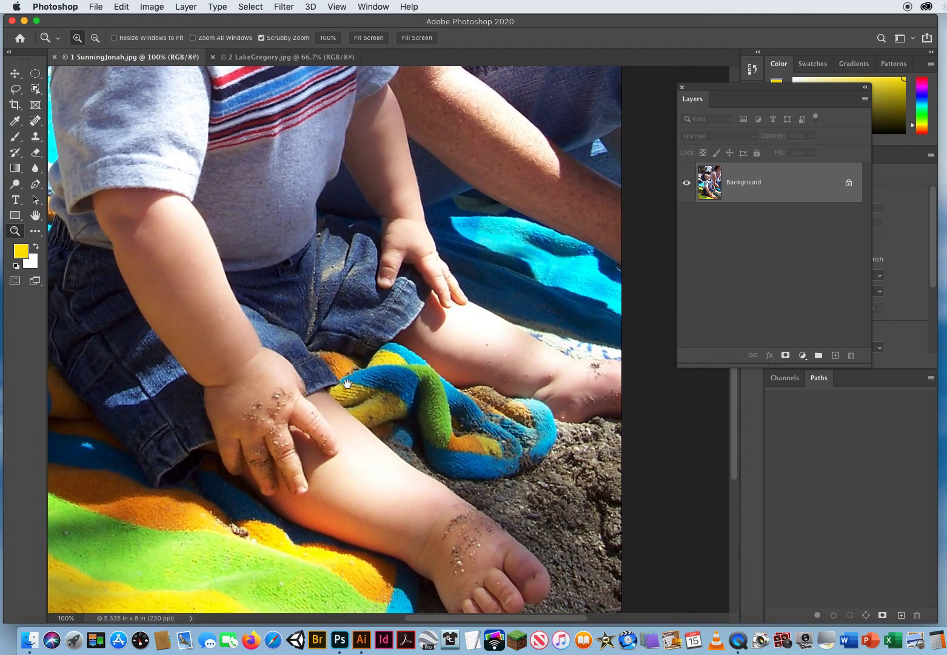
drag(348, 384, 445, 286)
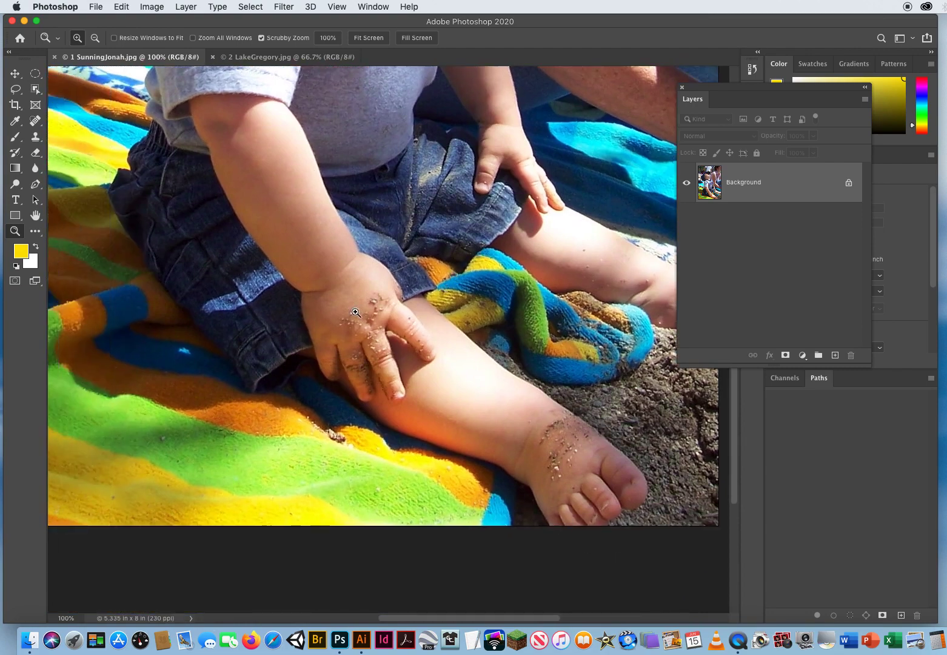
drag(344, 303, 340, 396)
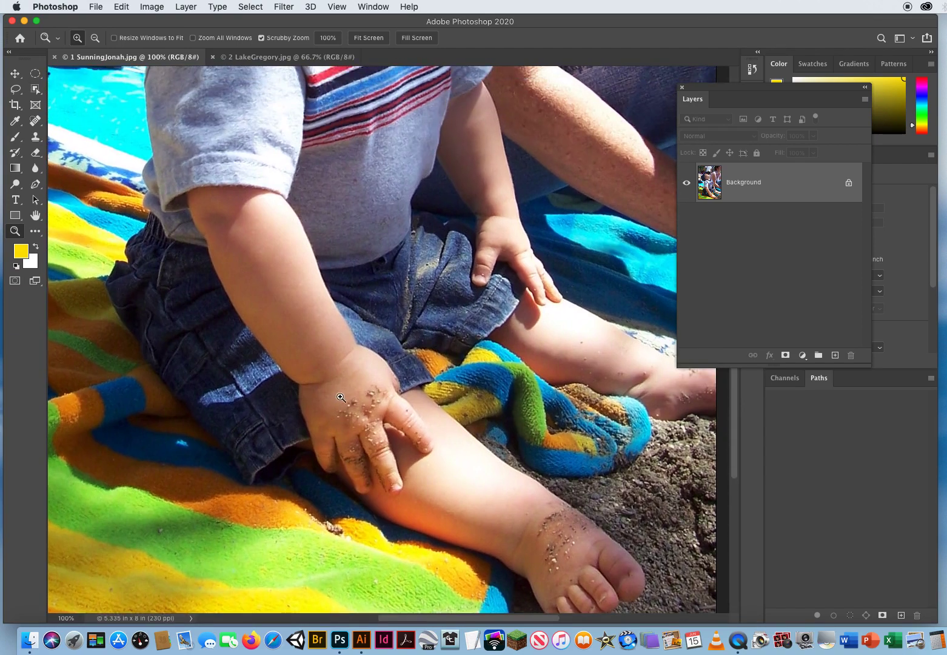
alt+click(356, 297)
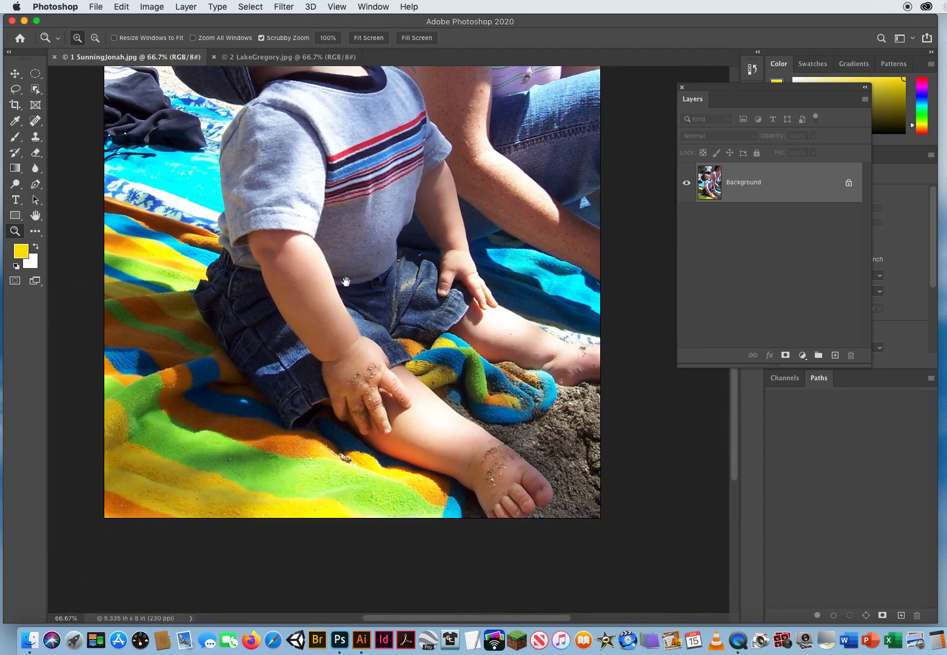
drag(346, 282, 353, 399)
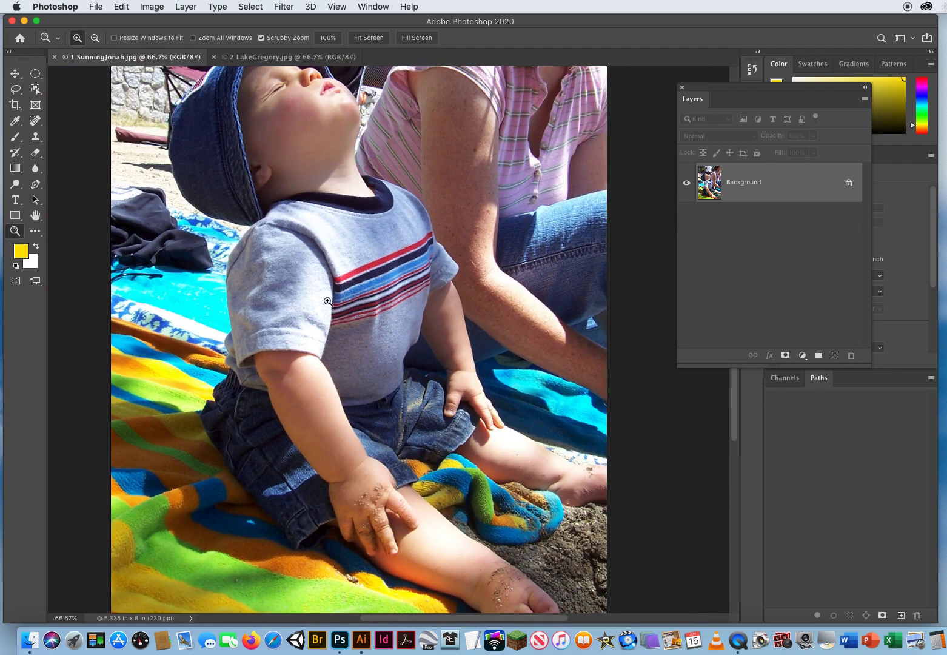
click(15, 89)
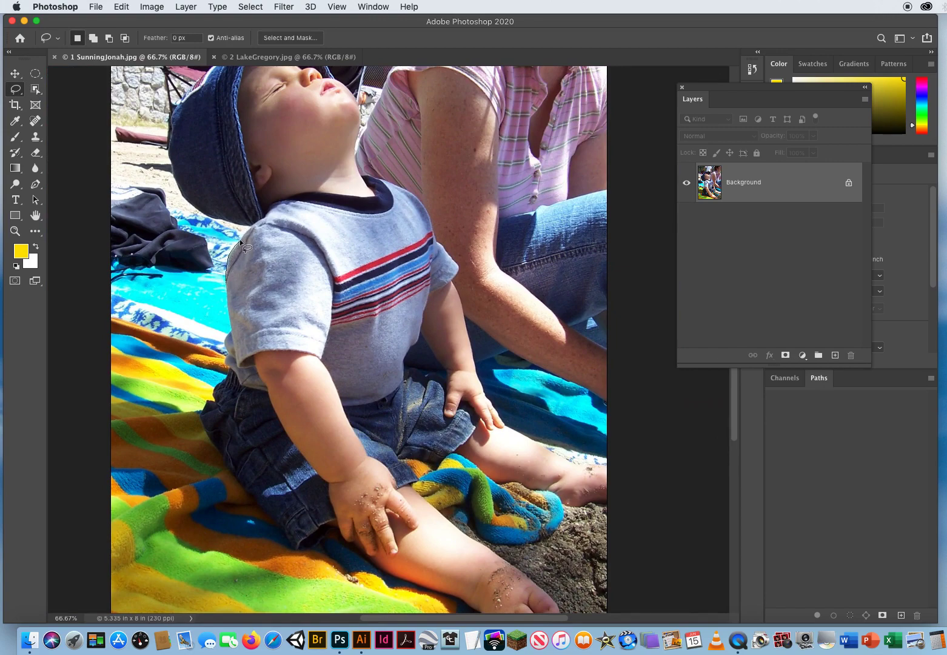
mouse_move(242, 236)
mouse_down()
mouse_move(248, 226)
mouse_move(215, 221)
mouse_up()
key(super+d)
Outline the boy with the Polygonal Lasso around his hat, face, shirt, arm, legs and shorts, cutting across the front foot, and close the selection
drag(309, 288, 356, 385)
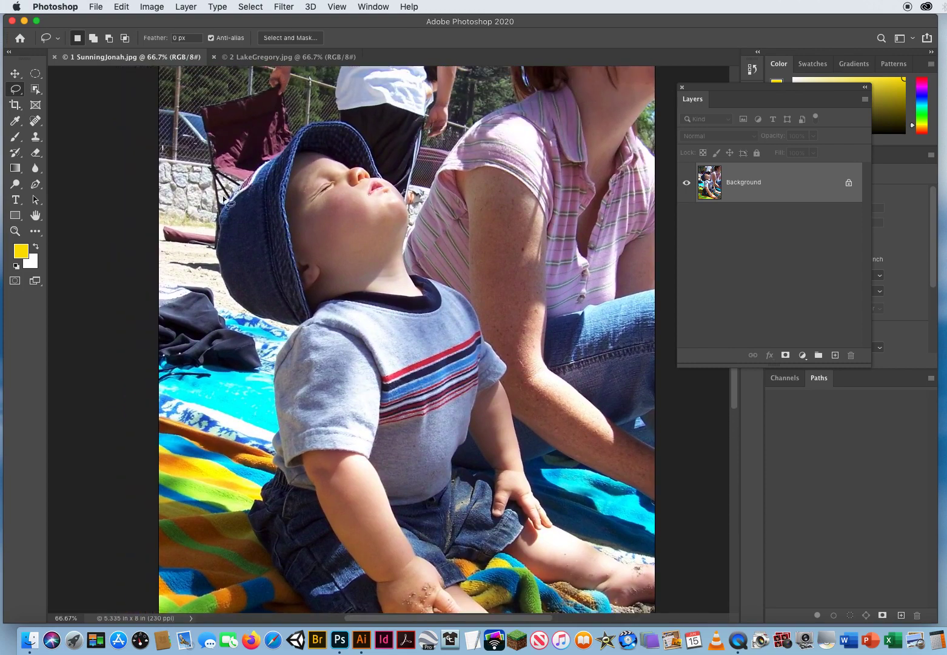
right_click(15, 90)
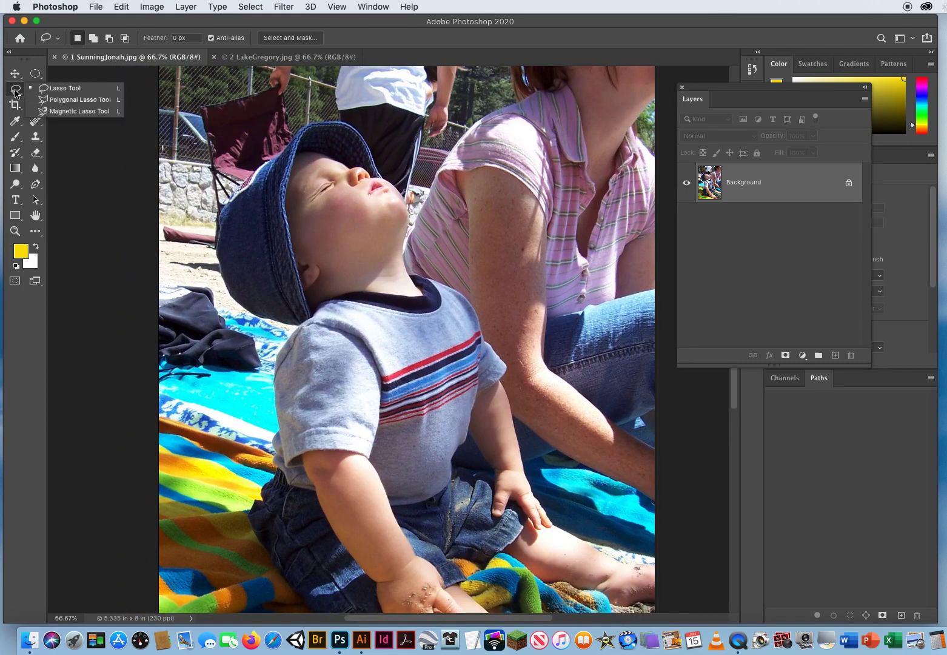
click(57, 100)
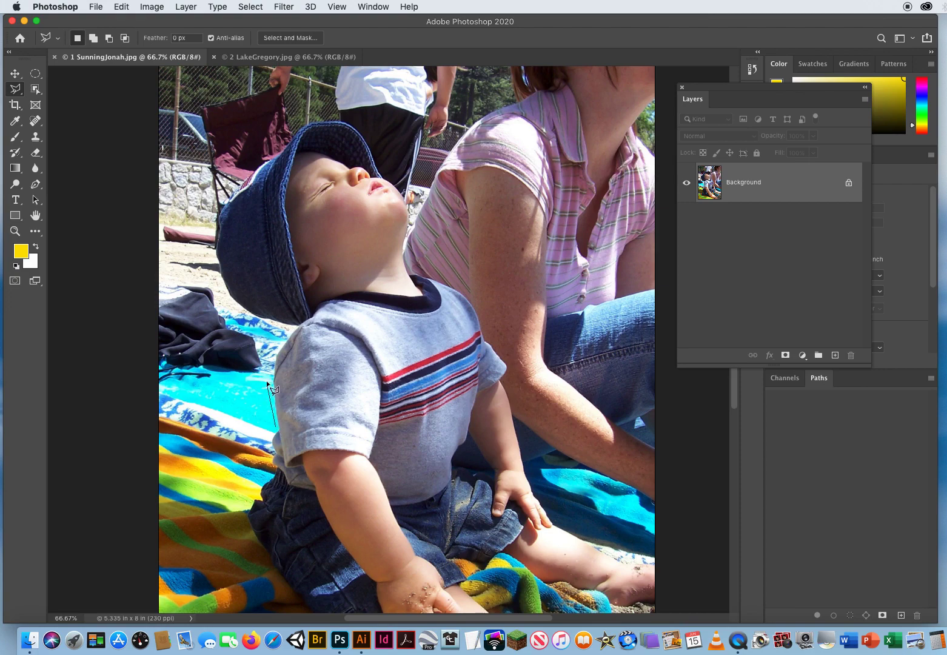
click(271, 355)
click(293, 328)
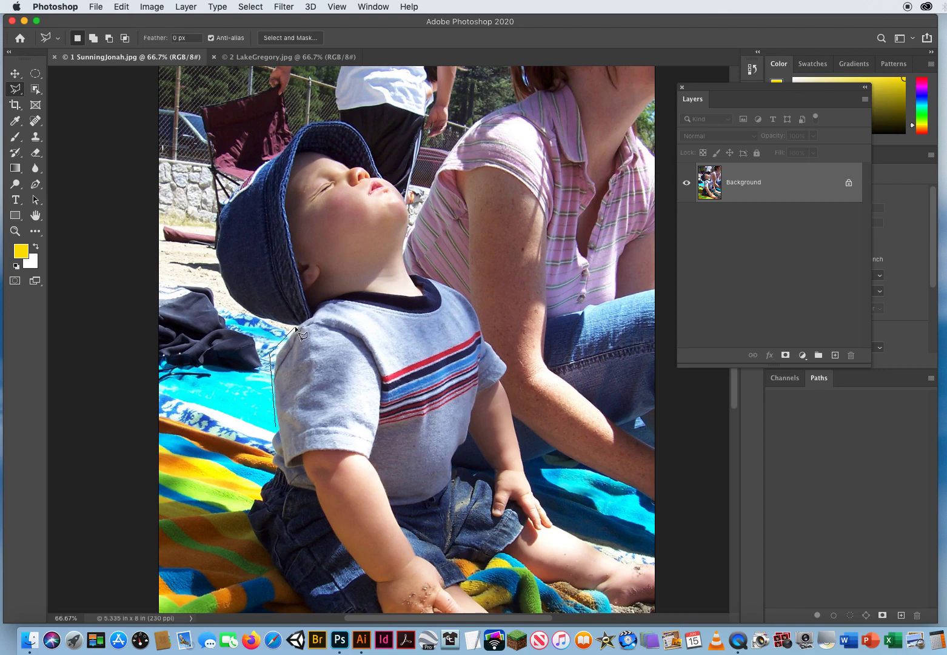
click(245, 317)
click(222, 289)
click(212, 246)
click(218, 208)
click(303, 123)
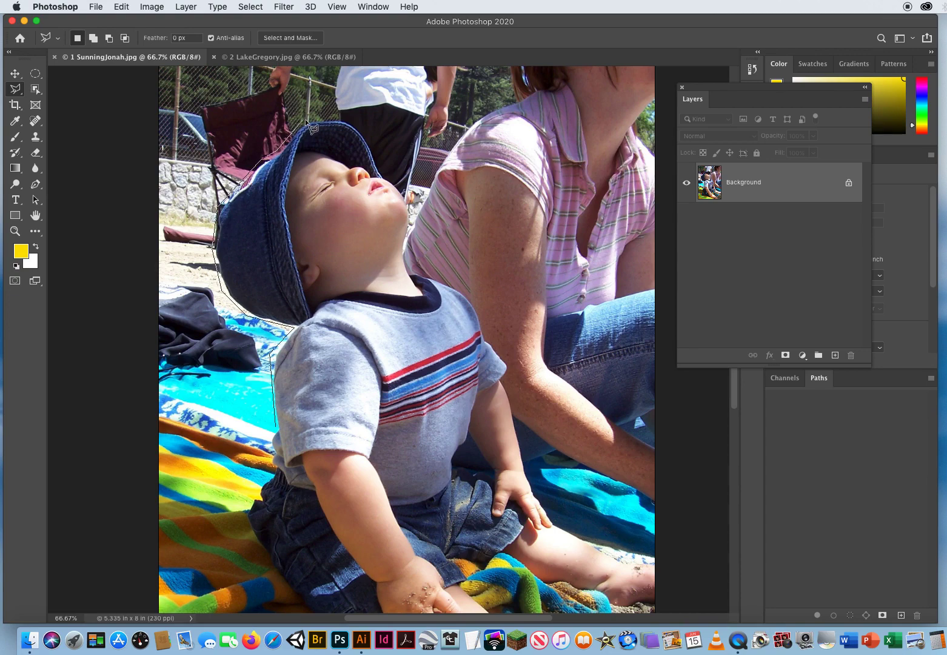
click(343, 118)
click(358, 128)
click(373, 146)
click(383, 174)
click(409, 199)
click(411, 268)
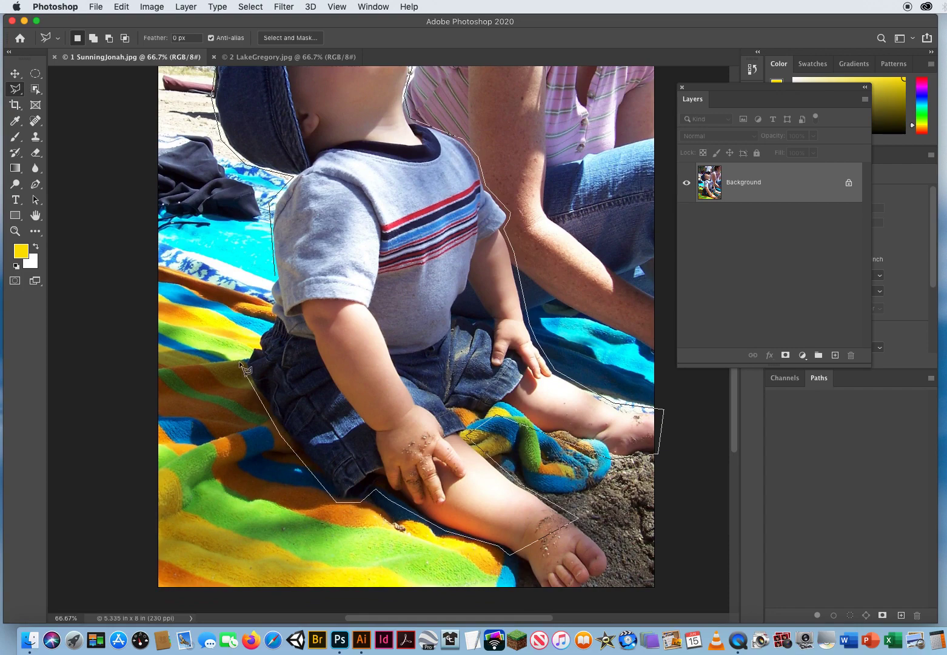
click(277, 282)
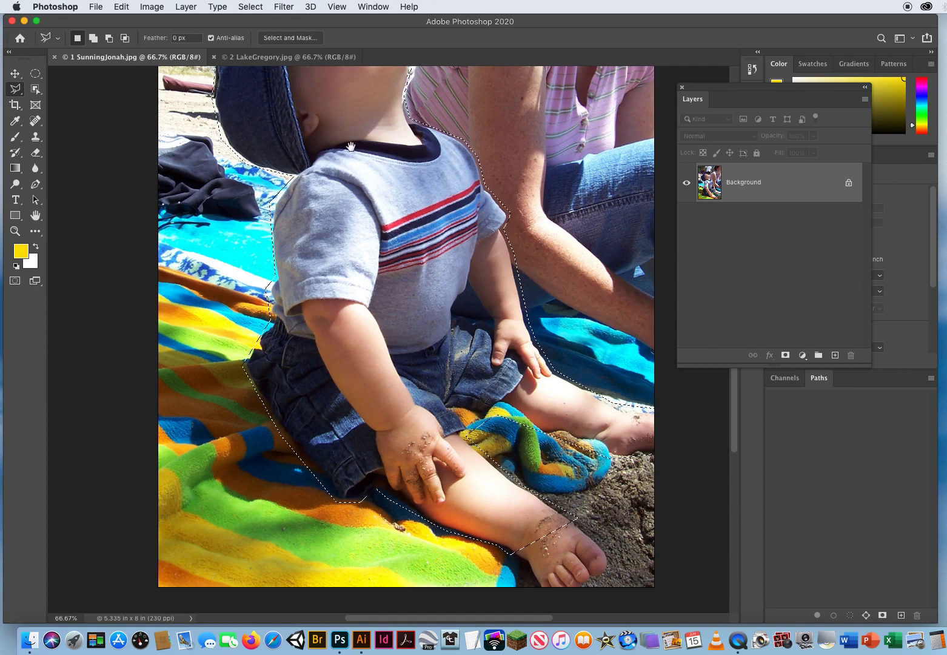
Reset the foreground and background colours to black and white, then toggle Quick Mask mode to check the selection's edges, ending in Quick Mask mode
drag(351, 146, 298, 453)
drag(313, 366, 345, 123)
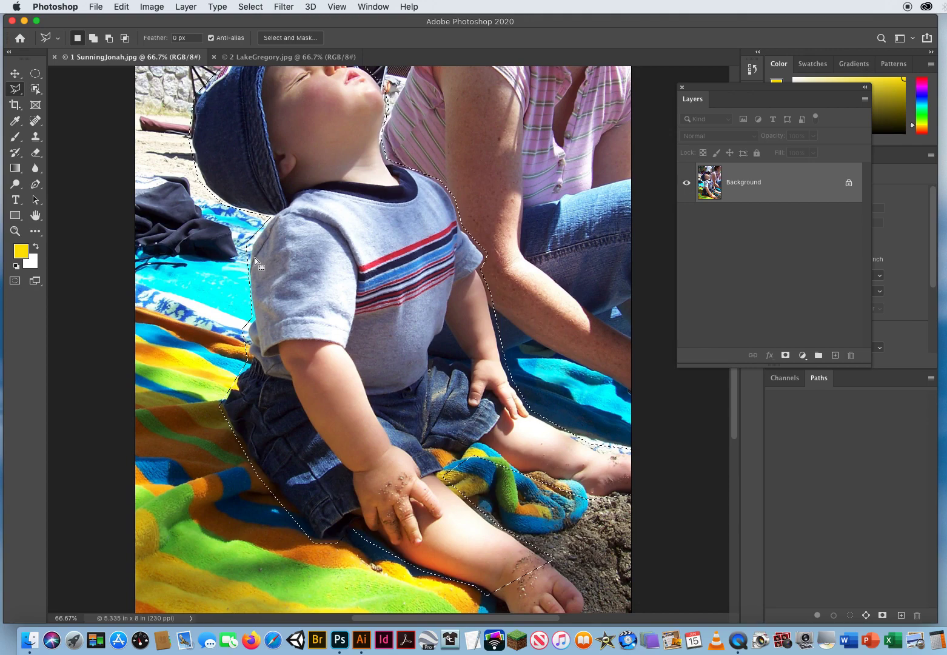
key(d)
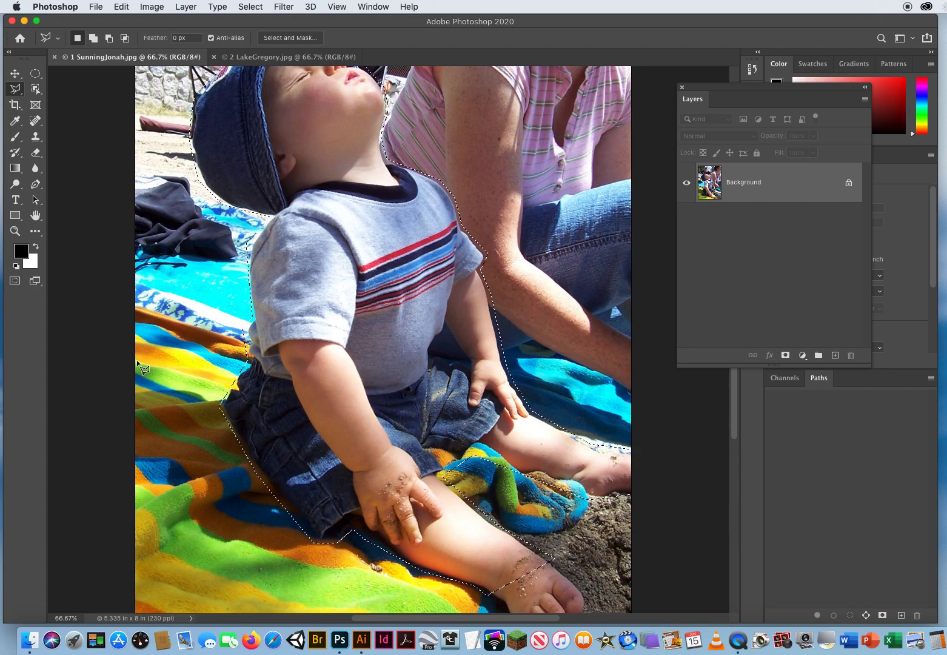
key(q)
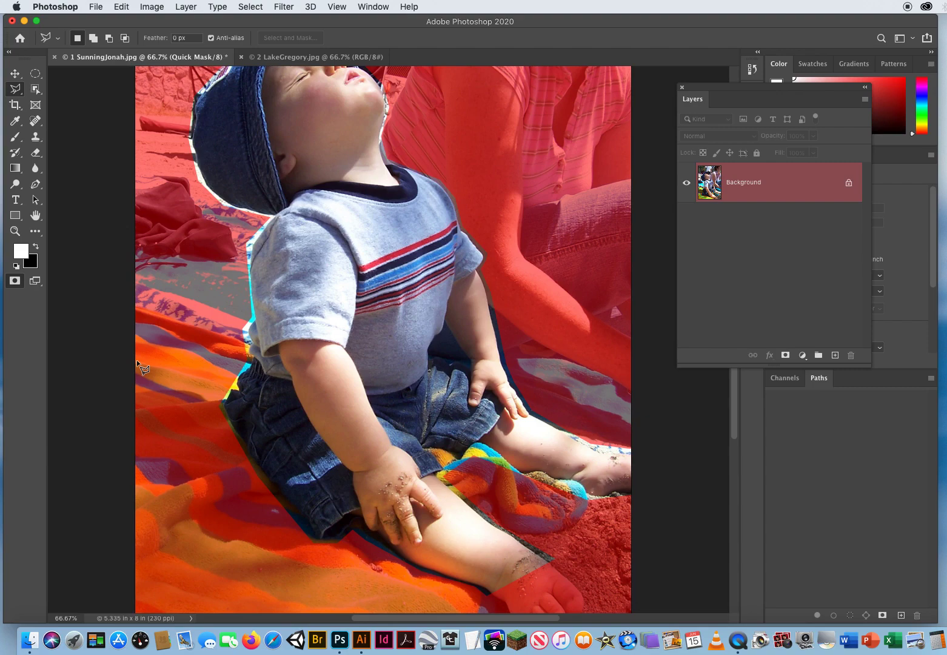
key(q)
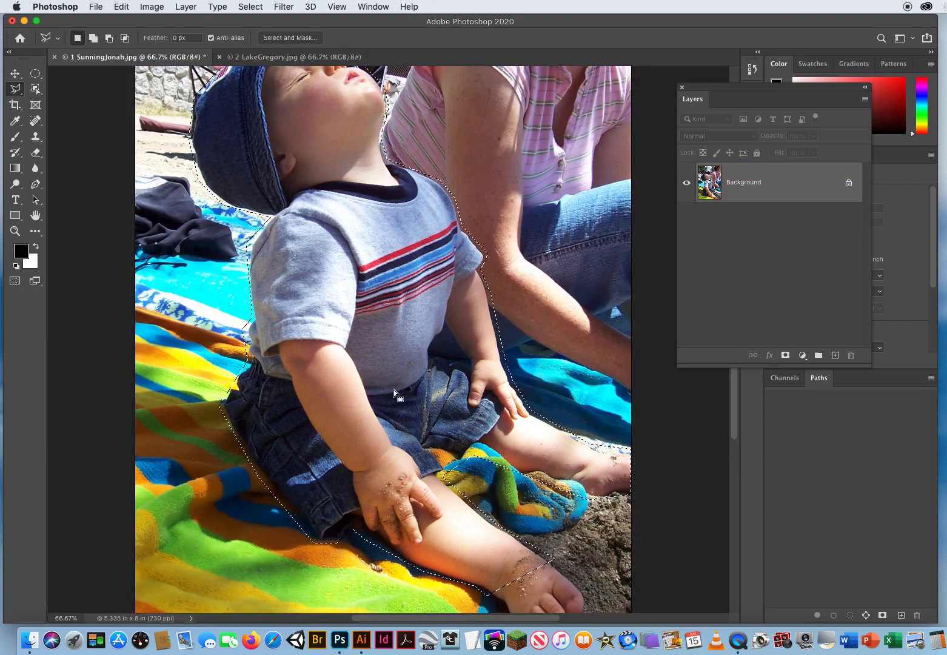
key(q)
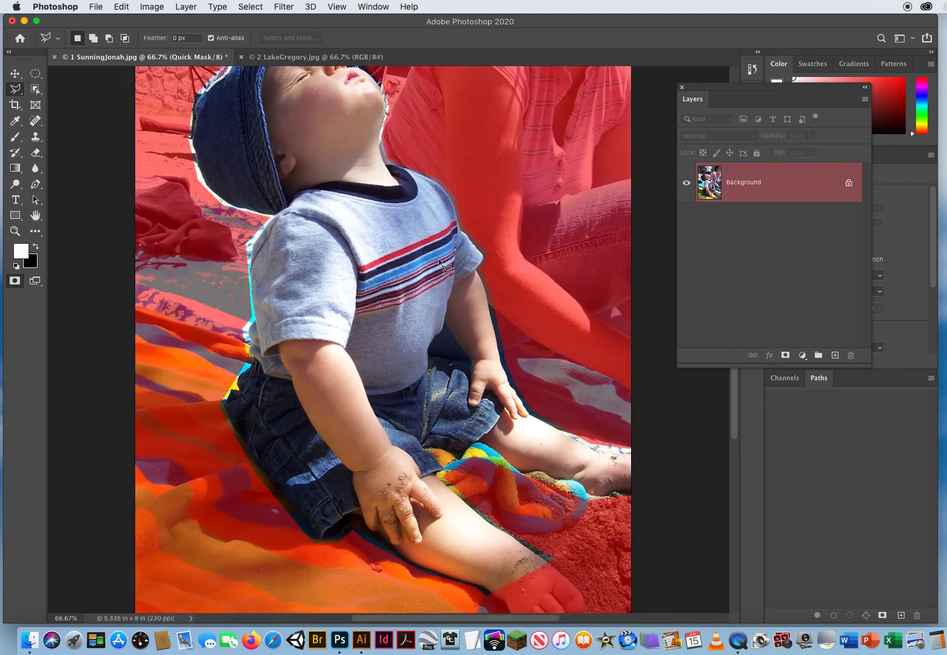
key(q)
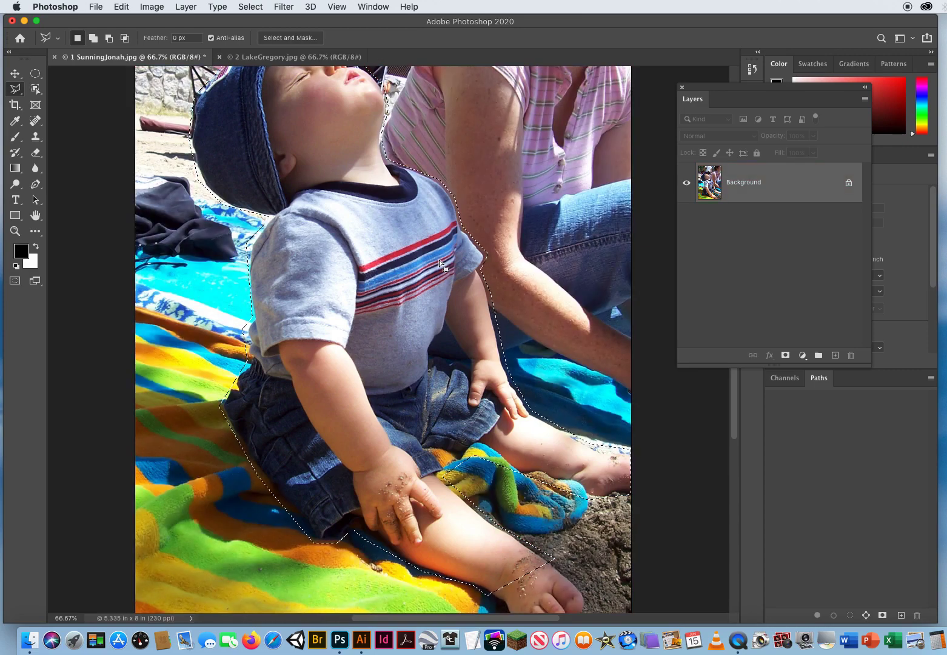
key(q)
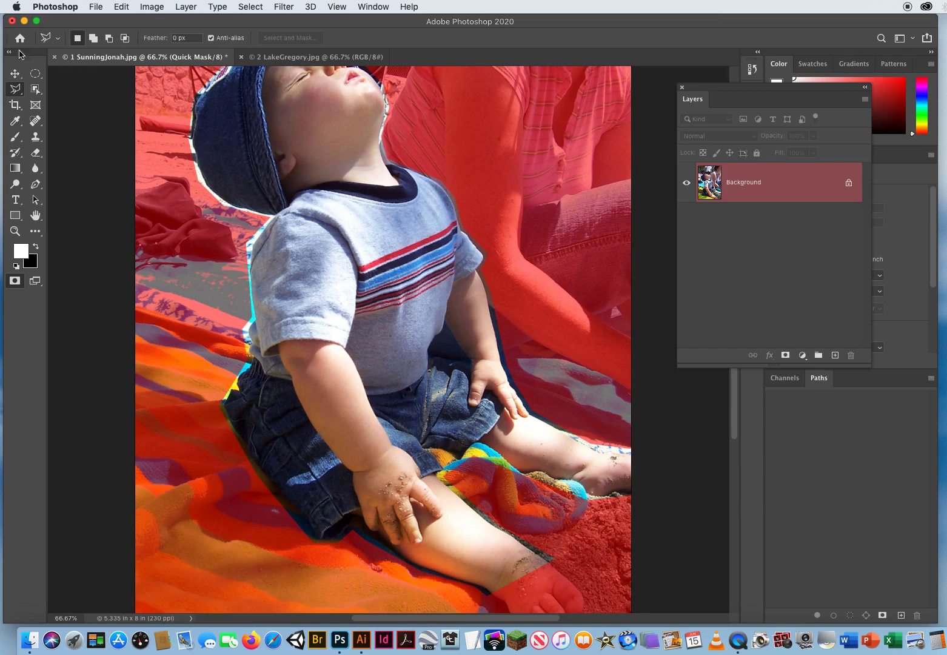
Change the Quick Mask overlay colour to dark green for masked areas and return to Quick Mask mode to check it
click(16, 73)
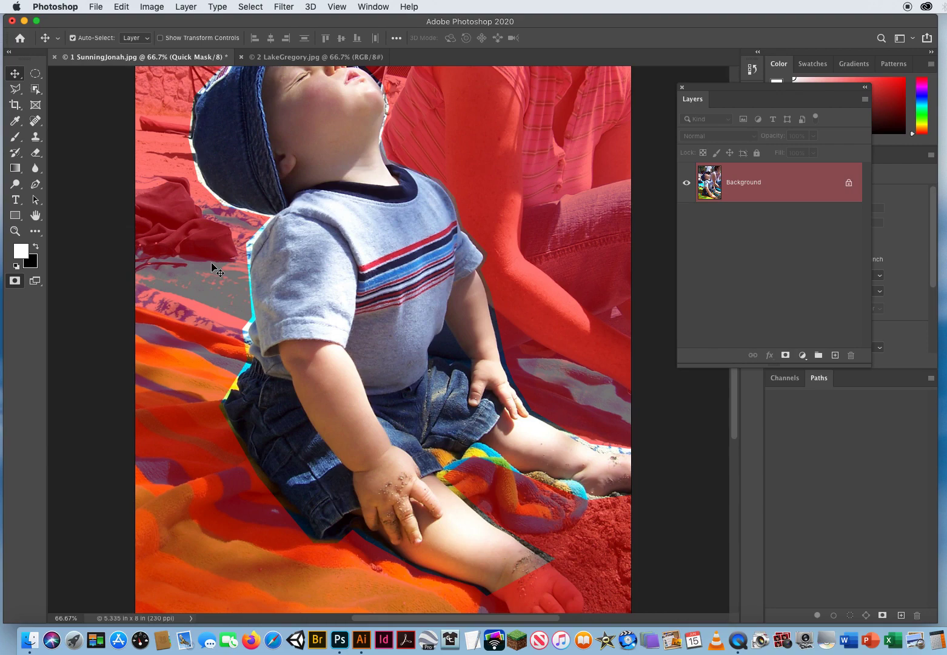
double_click(15, 282)
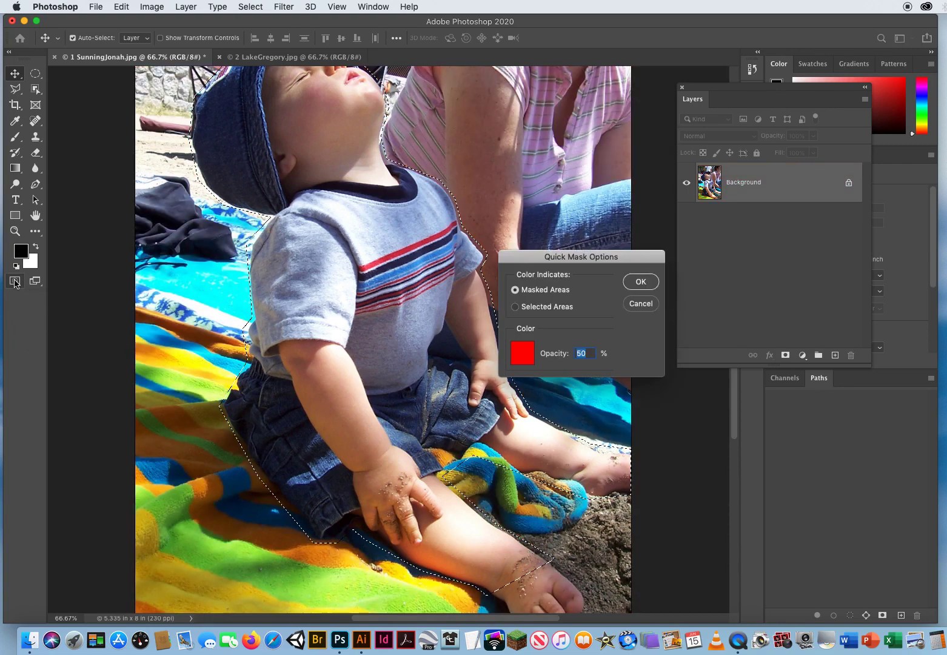
click(523, 353)
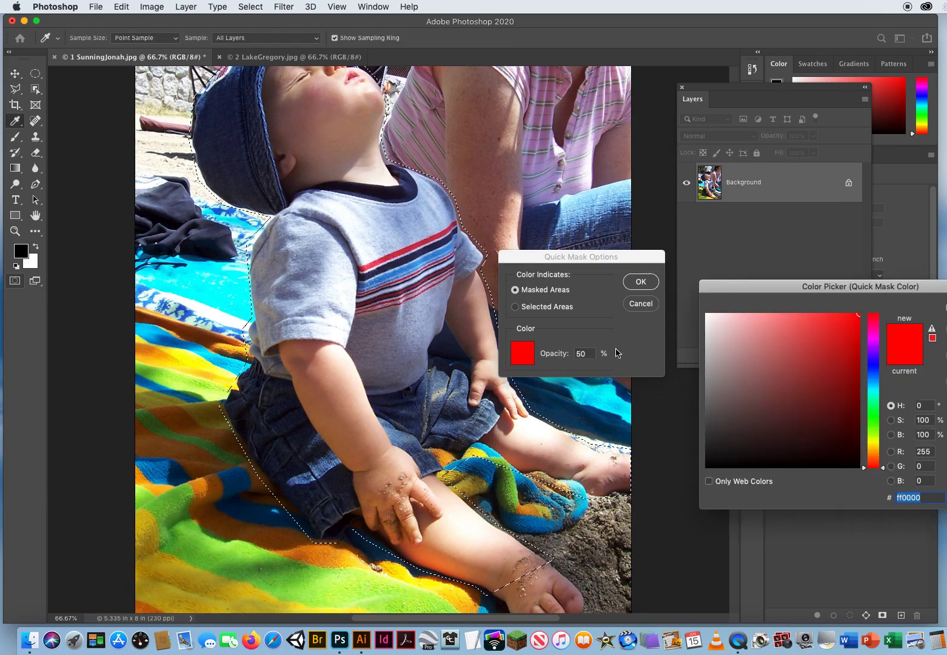
click(874, 419)
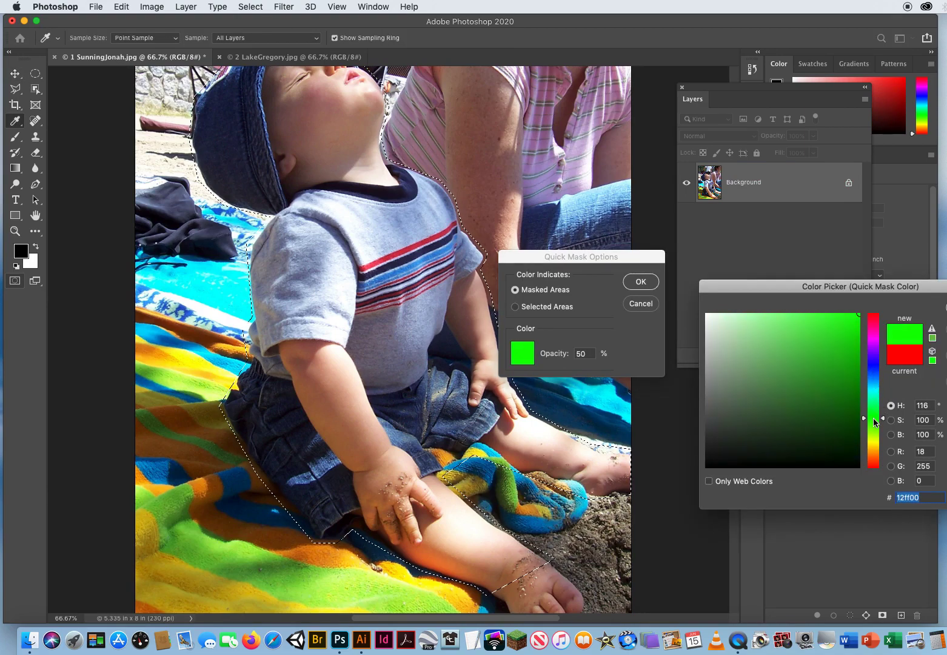
drag(851, 338, 855, 365)
drag(861, 286, 701, 277)
click(830, 299)
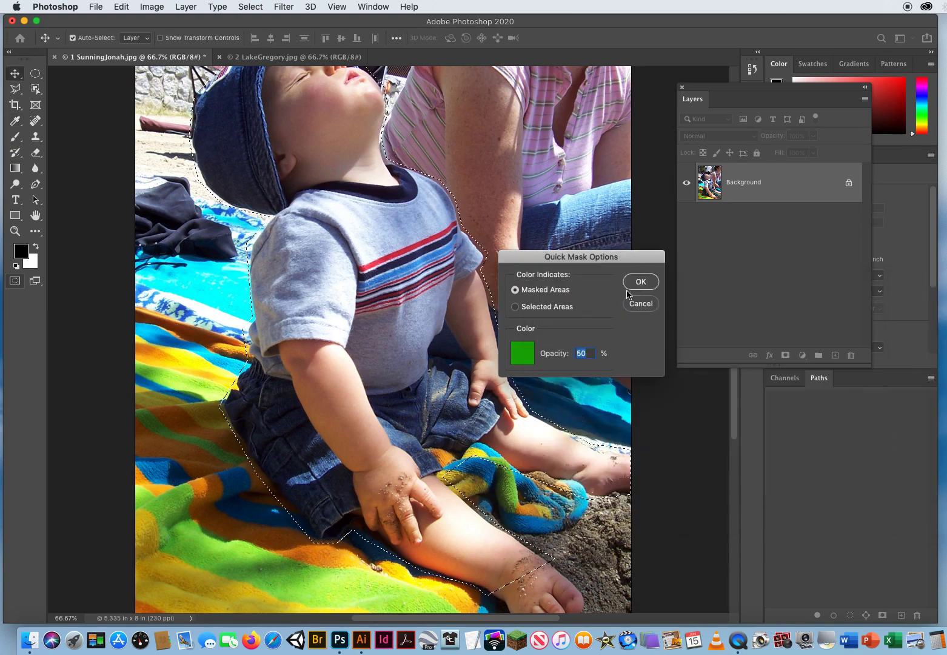
click(632, 288)
key(v)
key(q)
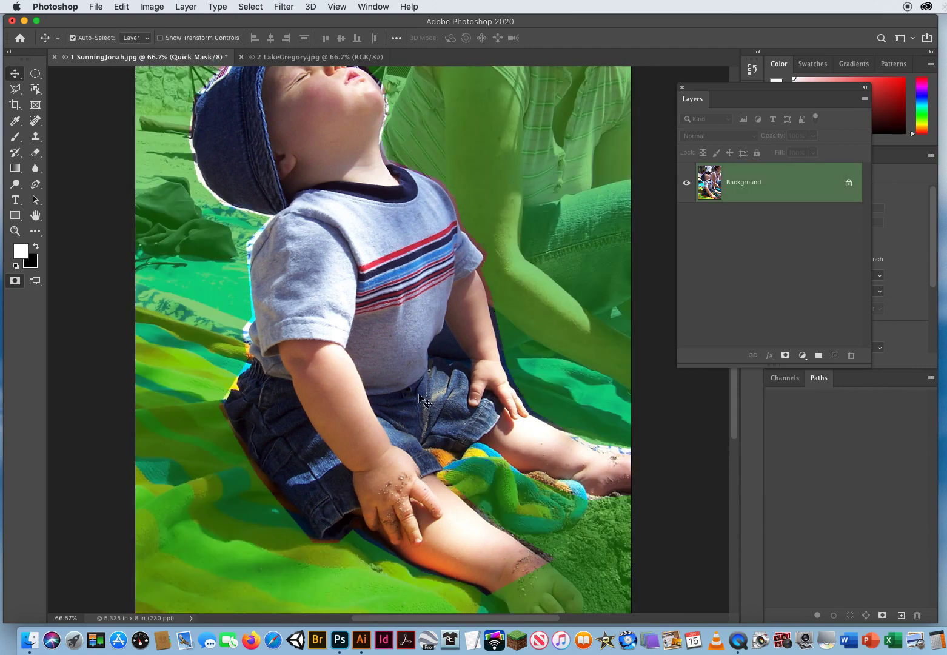
Set the Quick Mask overlay colour to pure red at 50% opacity and re-enter Quick Mask mode
double_click(16, 282)
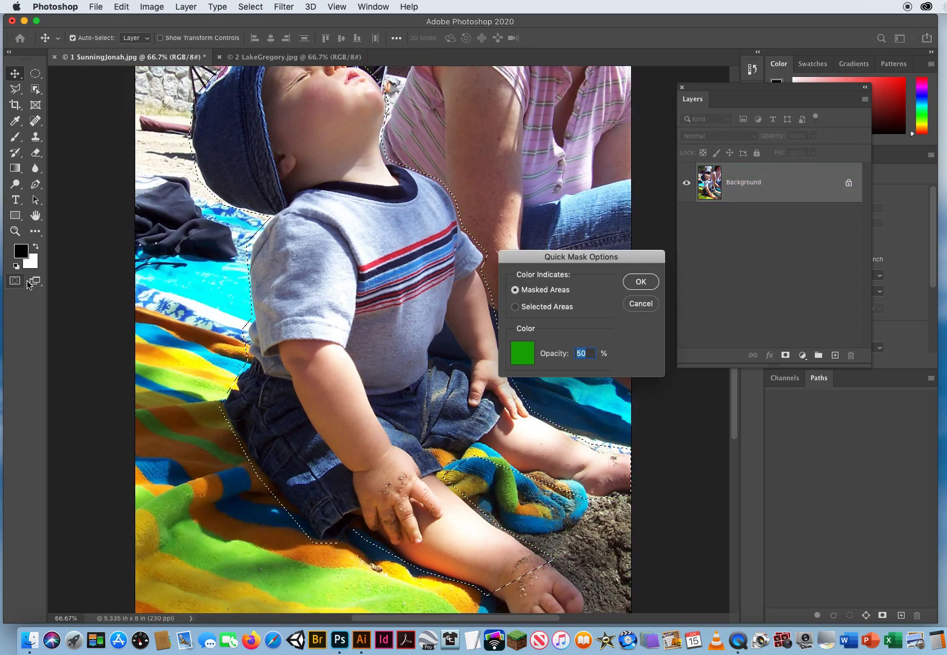
click(523, 354)
drag(714, 328, 718, 299)
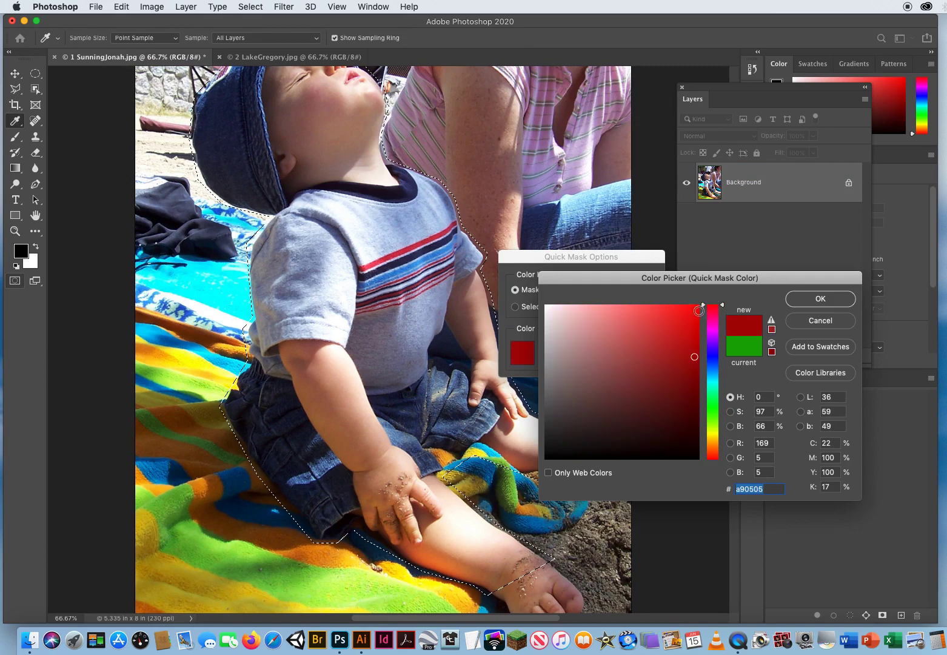
click(698, 305)
click(813, 300)
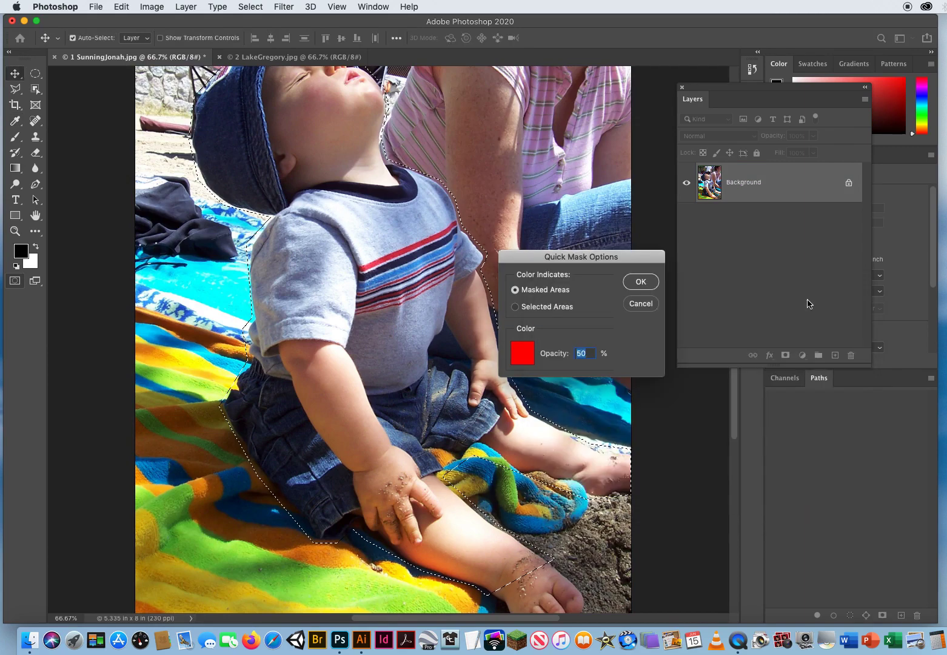
click(647, 283)
key(q)
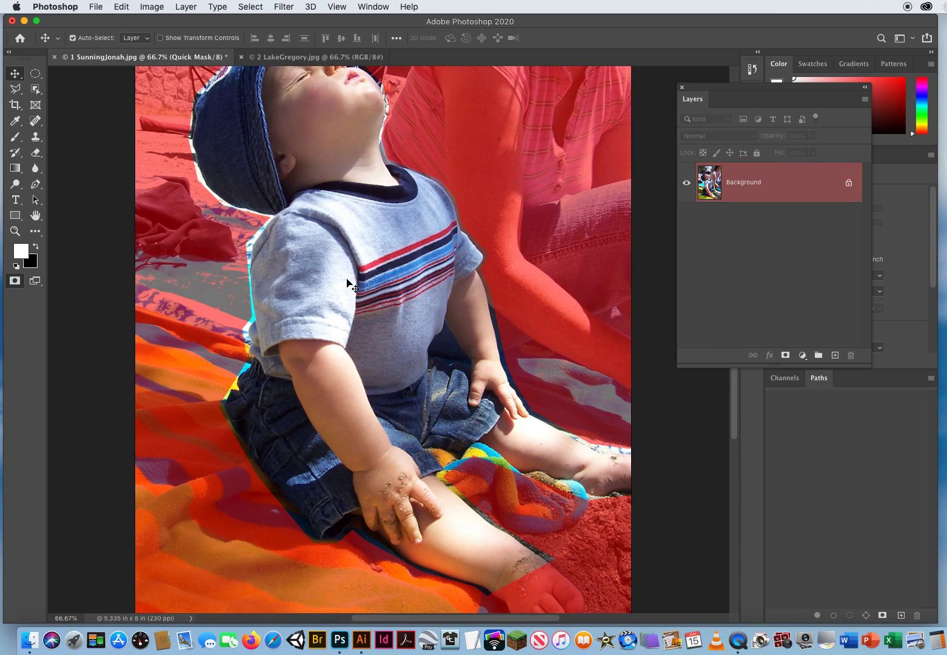
Make black the foreground colour and set up a hard brush of size 25 for masking around the boy's near sleeve
key(x)
click(13, 231)
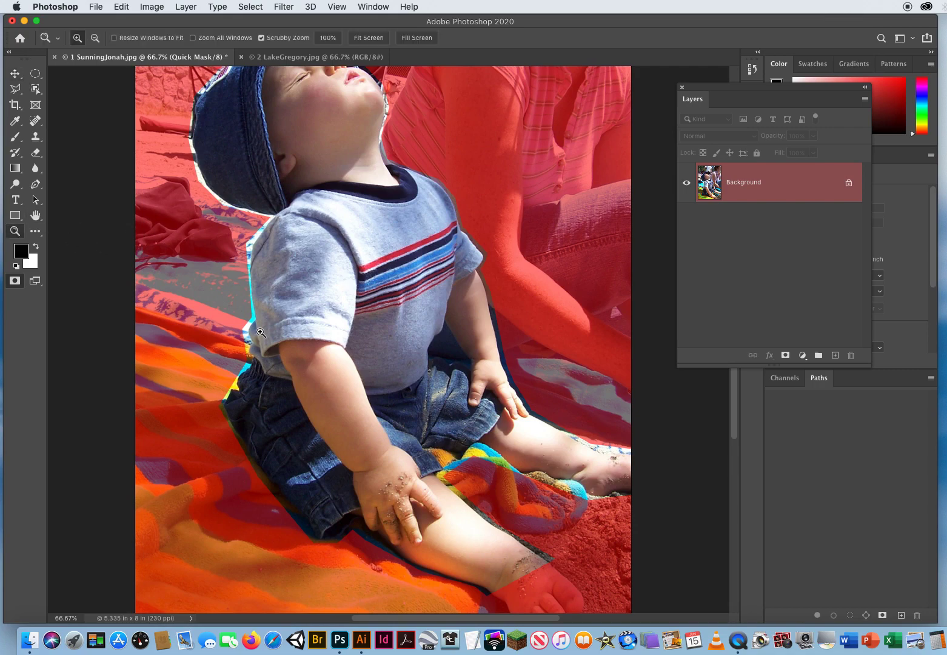
drag(253, 341, 304, 331)
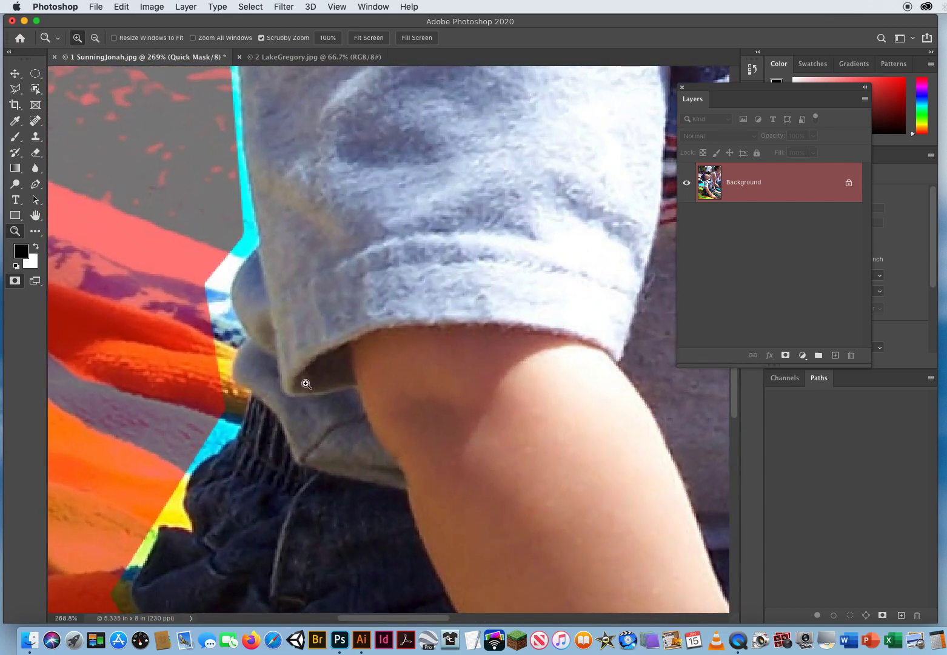
click(15, 137)
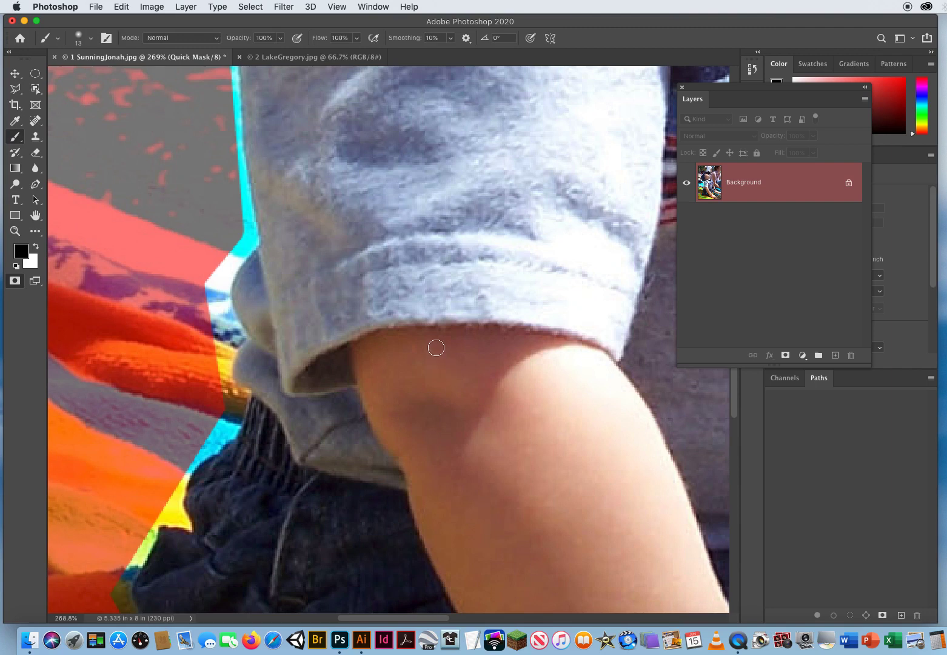
mouse_move(422, 285)
mouse_down()
mouse_move(458, 285)
mouse_move(430, 287)
mouse_move(424, 521)
mouse_up()
drag(376, 280, 380, 280)
Paint black over the shirt folds and waistband below the near sleeve, then paint the mask away with white
mouse_move(263, 429)
mouse_down()
mouse_move(220, 391)
mouse_move(216, 367)
mouse_move(234, 329)
mouse_move(270, 305)
mouse_move(239, 333)
mouse_move(271, 328)
mouse_move(243, 329)
mouse_move(254, 335)
mouse_move(240, 342)
mouse_move(234, 316)
mouse_up()
key(x)
key(x)
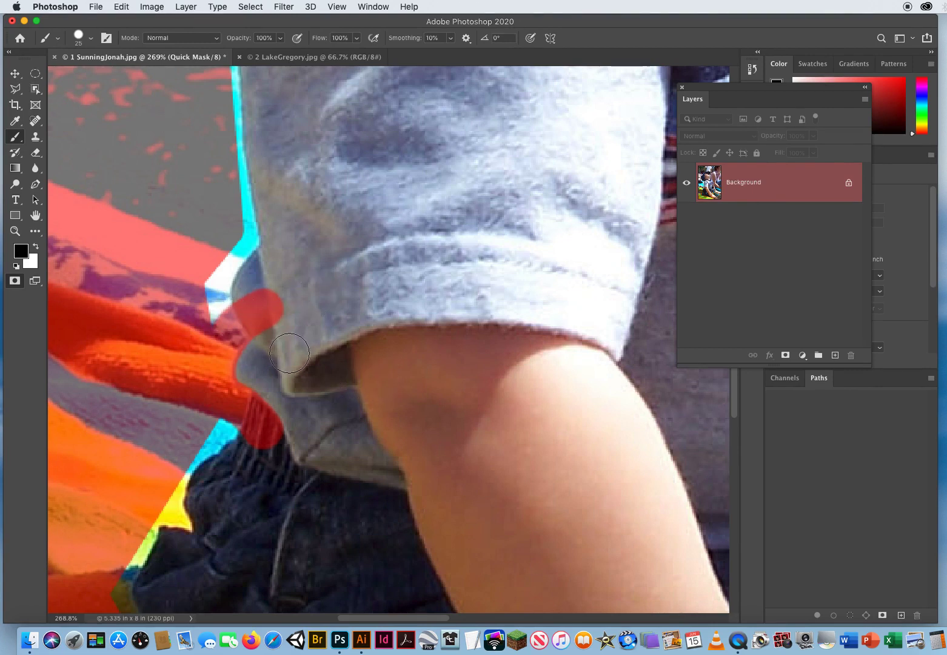
key(x)
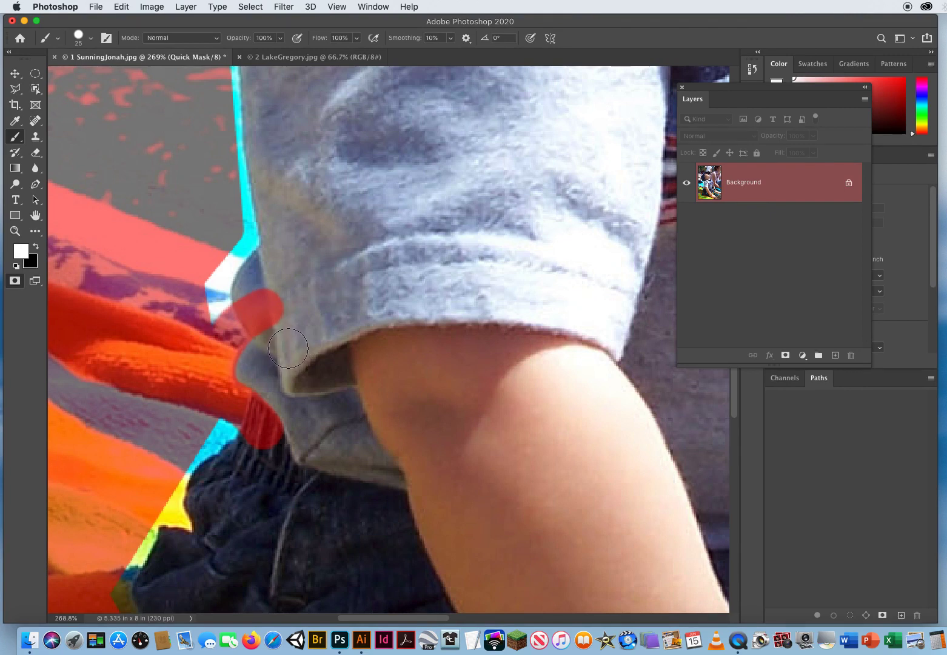
mouse_move(290, 340)
mouse_down()
mouse_move(280, 306)
mouse_move(285, 328)
mouse_move(258, 295)
mouse_move(259, 324)
mouse_move(273, 340)
mouse_move(241, 292)
mouse_move(243, 340)
mouse_move(213, 309)
mouse_move(224, 388)
mouse_move(258, 378)
mouse_move(274, 425)
mouse_up()
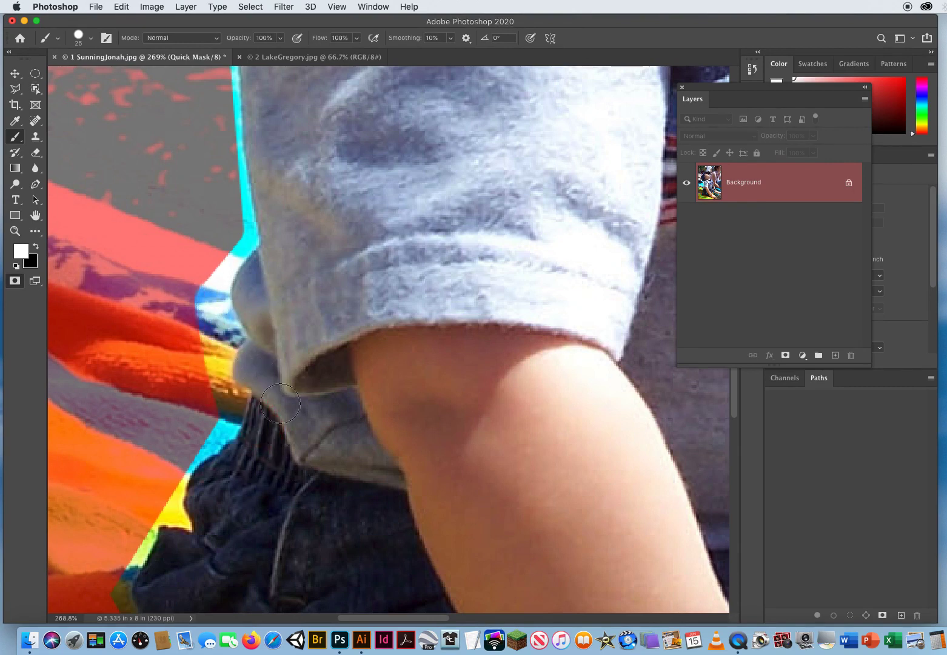
Paint white over the towel beside the sleeve to add it to the selection, then mask it again with black
mouse_move(240, 200)
mouse_down()
mouse_move(130, 188)
mouse_move(265, 158)
mouse_move(298, 202)
mouse_up()
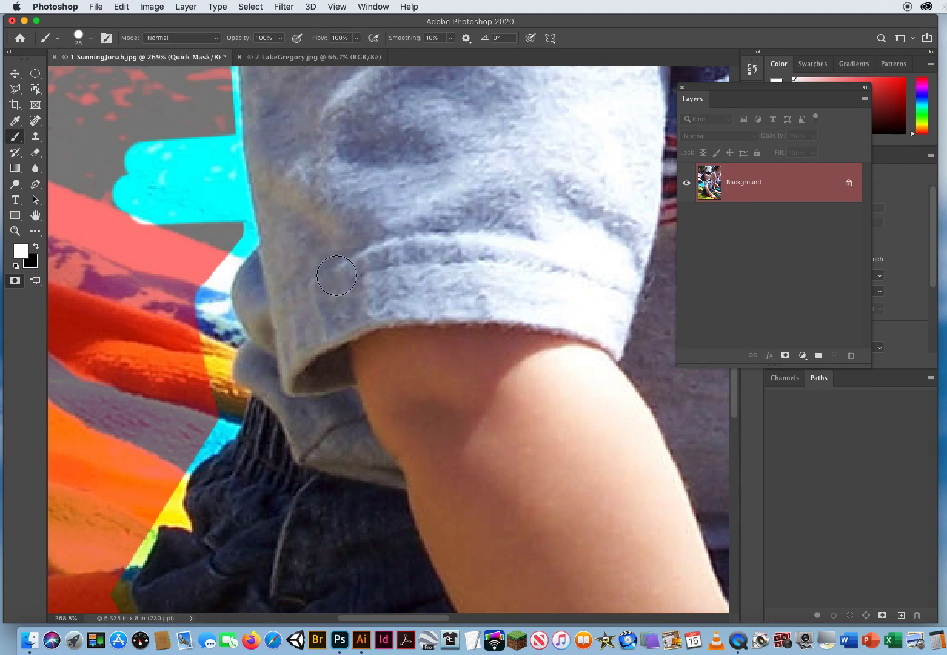
key(x)
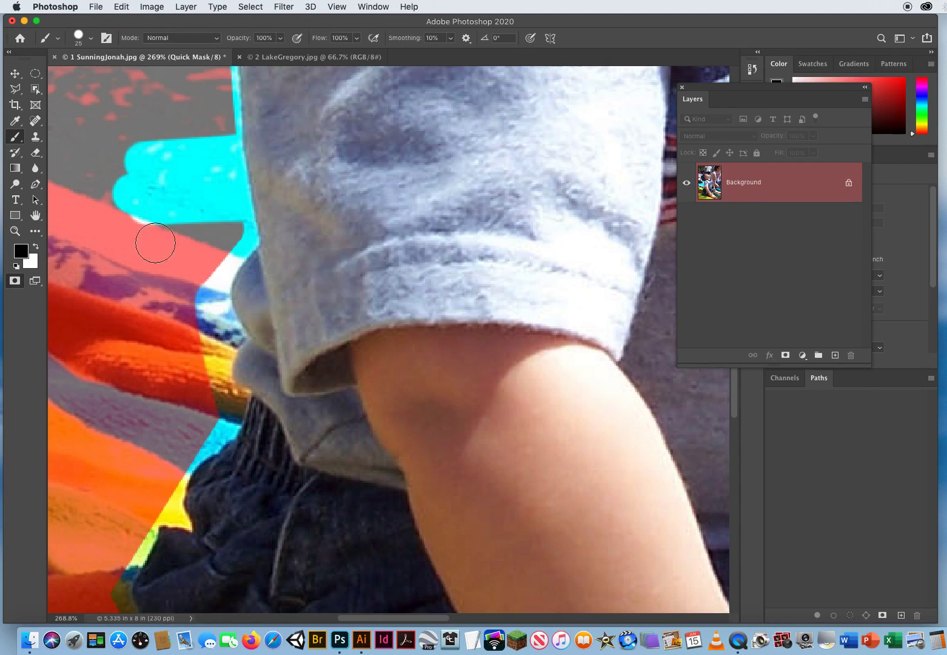
click(114, 169)
mouse_move(114, 169)
mouse_down()
mouse_move(141, 295)
mouse_move(133, 212)
mouse_move(142, 137)
mouse_move(177, 292)
mouse_move(172, 171)
mouse_move(181, 115)
mouse_move(208, 253)
mouse_move(209, 120)
mouse_move(225, 239)
mouse_up()
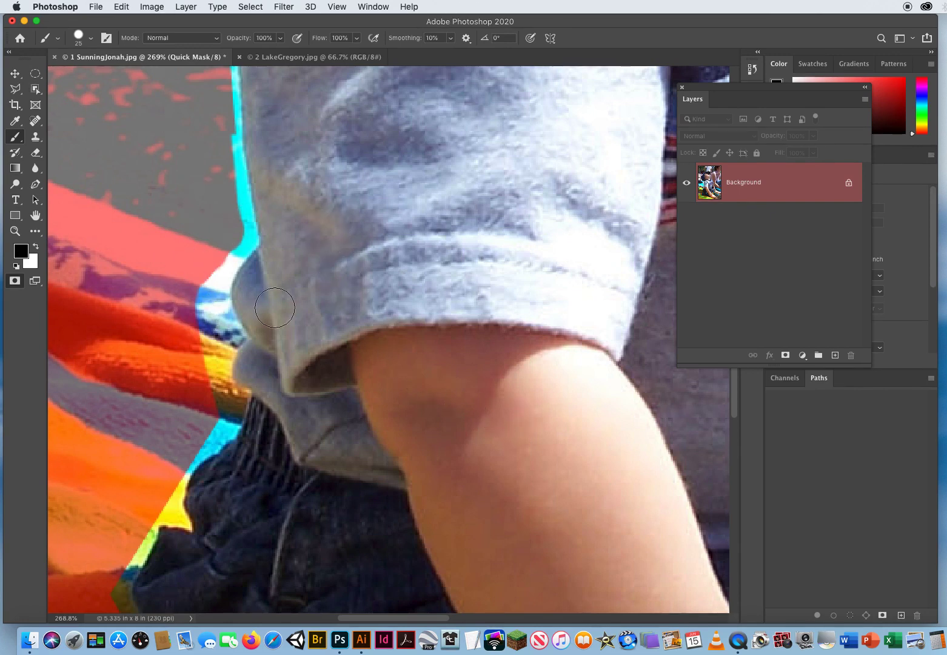
Reduce the brush to size 18 and paint black along the shirt folds and waistband behind the near sleeve
mouse_move(343, 262)
mouse_down()
mouse_move(407, 260)
mouse_move(337, 265)
mouse_up()
click(265, 421)
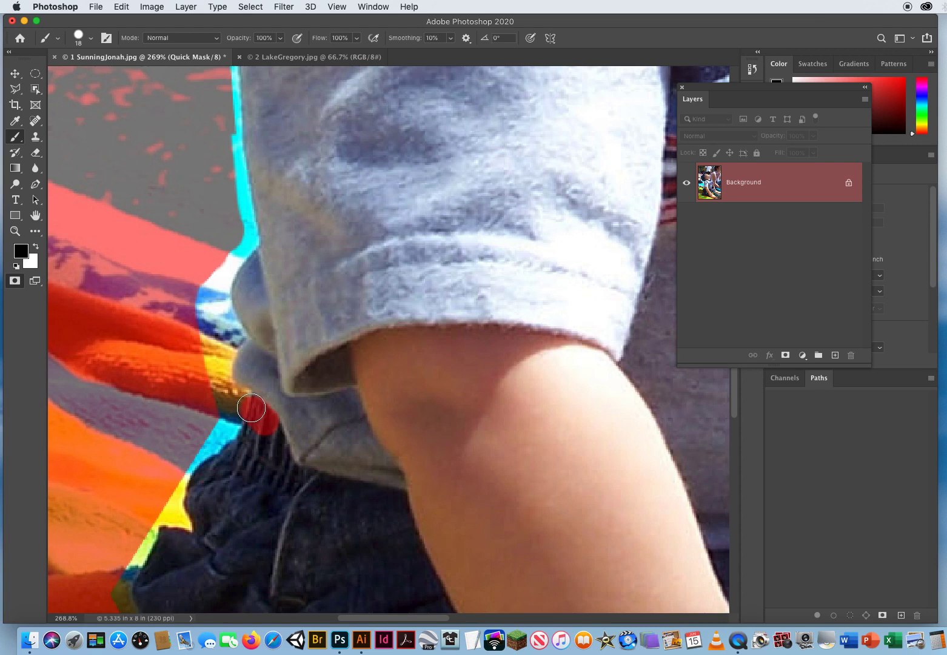
mouse_move(238, 393)
mouse_down()
mouse_move(221, 382)
mouse_move(223, 352)
mouse_move(249, 320)
mouse_move(286, 311)
mouse_up()
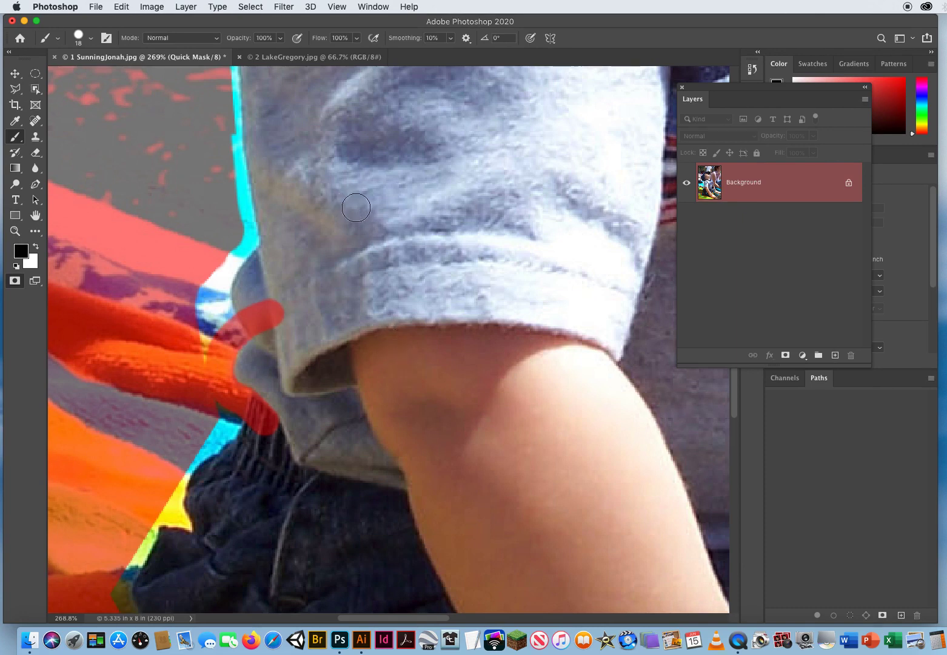
Paint a straight diagonal black line across the sleeve, then erase it with white and switch back to black
click(394, 167)
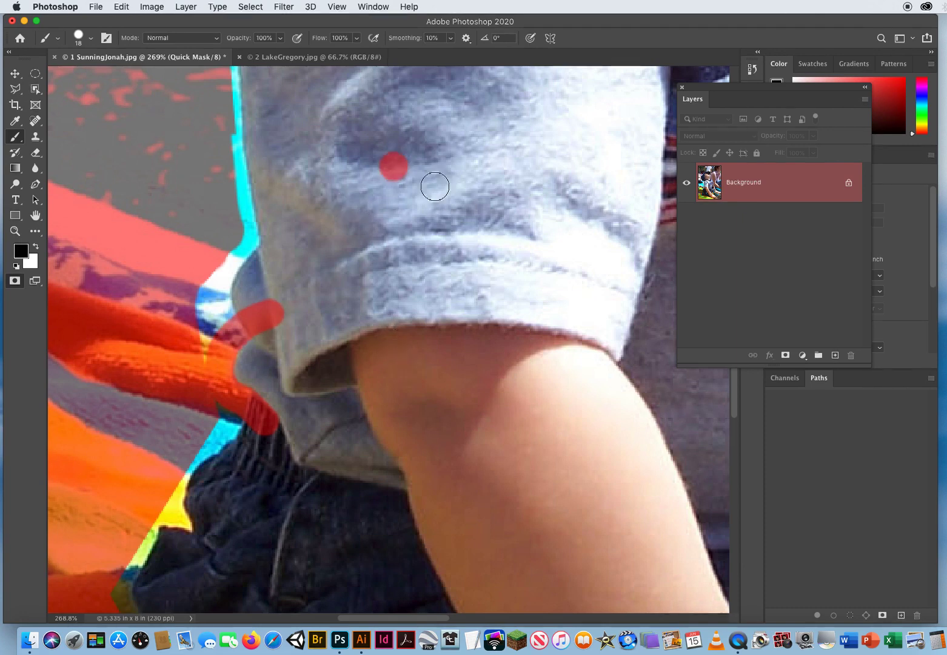
shift+click(553, 283)
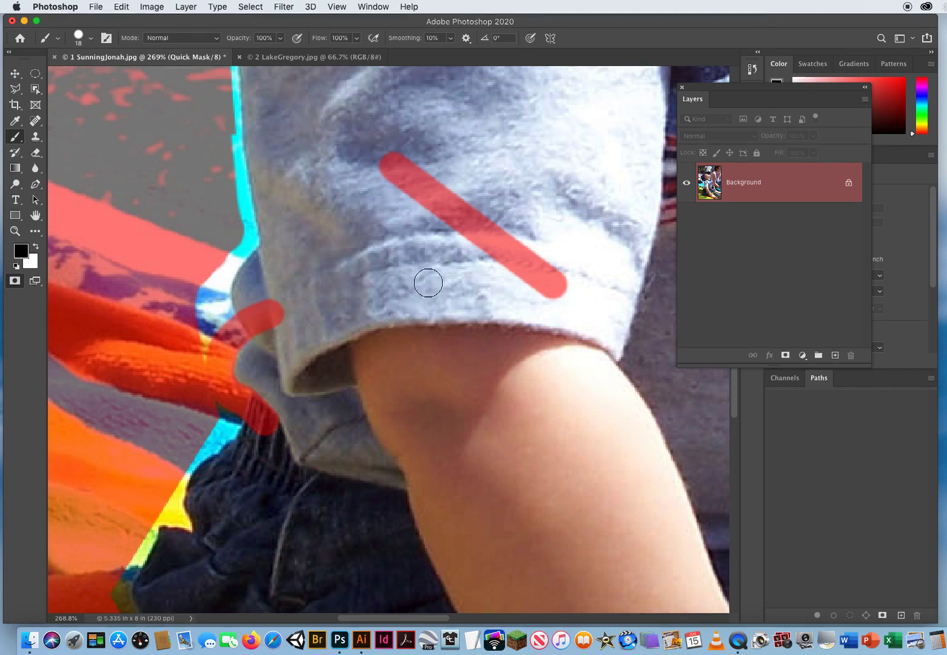
key(x)
mouse_move(390, 146)
mouse_down()
mouse_move(419, 146)
mouse_move(434, 160)
mouse_move(449, 205)
mouse_move(493, 264)
mouse_move(521, 297)
mouse_move(565, 302)
mouse_up()
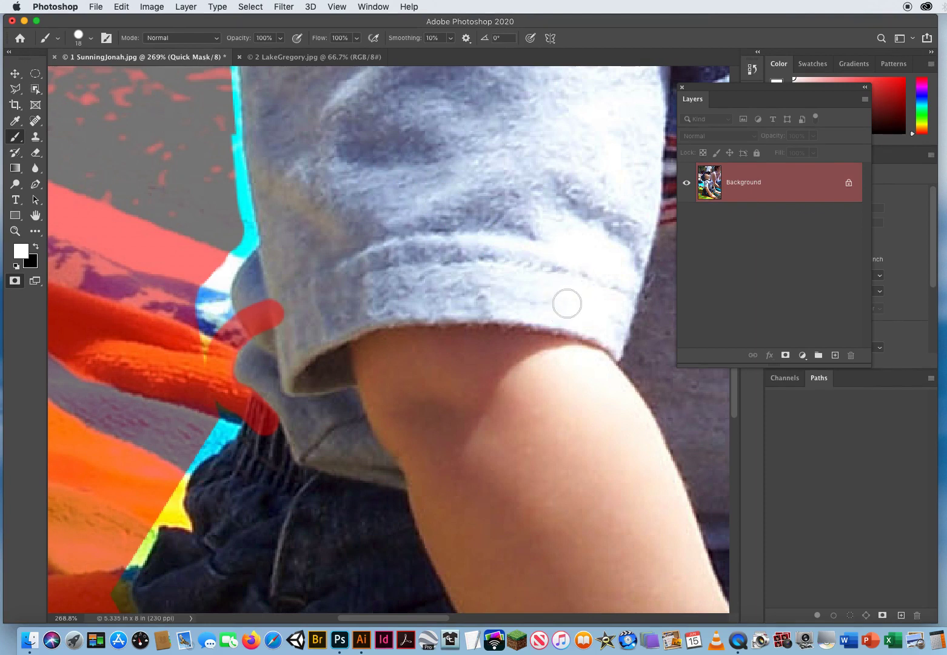
key(x)
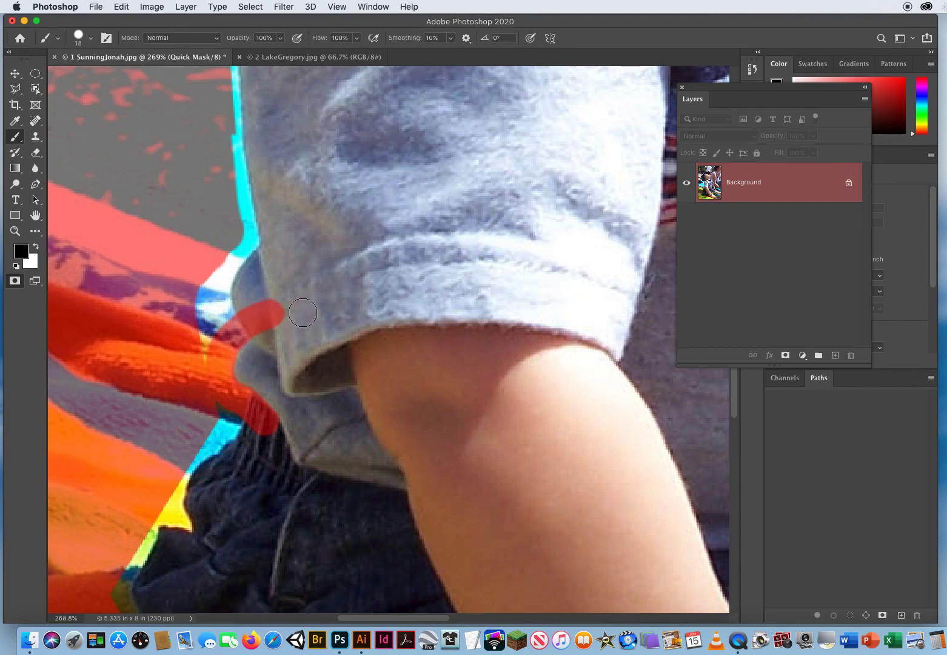
Mask the towel gap behind the upper shirt fold with black, following the fold up to the sleeve's back edge
click(228, 326)
mouse_move(225, 320)
mouse_down()
mouse_move(212, 301)
mouse_move(219, 273)
mouse_move(301, 192)
mouse_up()
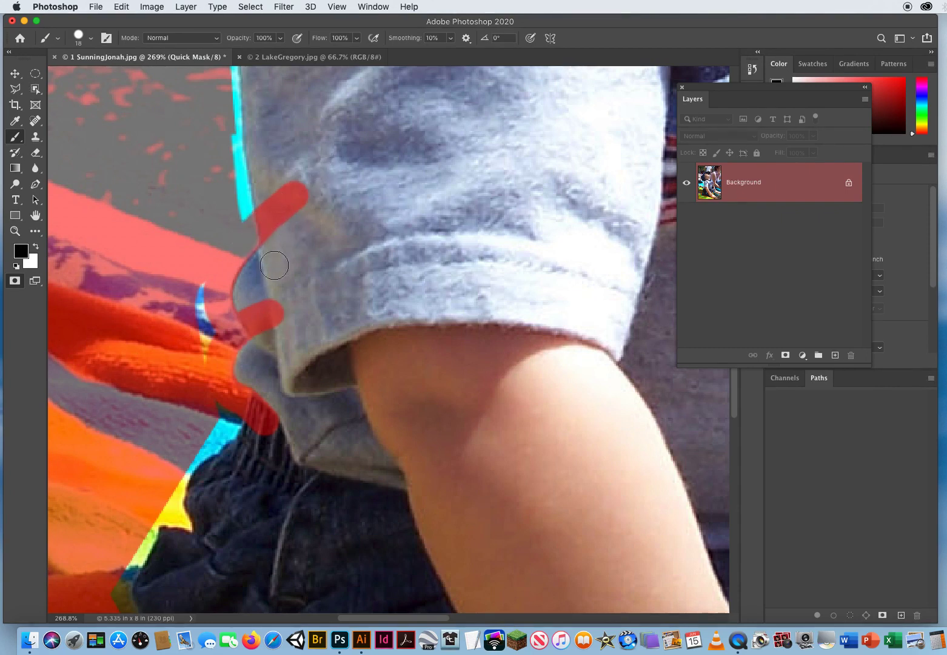
drag(258, 311, 278, 329)
Paint white over the shirt fold, sleeve edge and waistband to remove the mask spilling onto the boy
key(x)
mouse_move(284, 312)
mouse_down()
mouse_move(266, 293)
mouse_move(271, 319)
mouse_move(250, 304)
mouse_move(265, 333)
mouse_move(250, 303)
mouse_move(279, 346)
mouse_move(253, 330)
mouse_up()
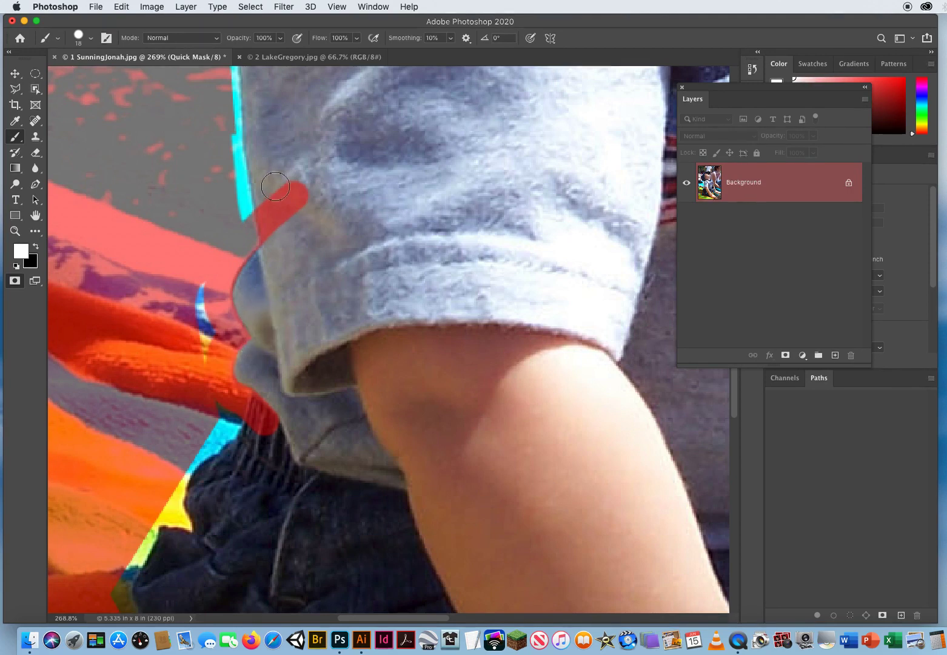
mouse_move(278, 179)
mouse_down()
mouse_move(312, 232)
mouse_move(296, 193)
mouse_move(282, 188)
mouse_move(281, 212)
mouse_move(268, 202)
mouse_move(276, 251)
mouse_move(269, 208)
mouse_move(283, 200)
mouse_move(249, 234)
mouse_up()
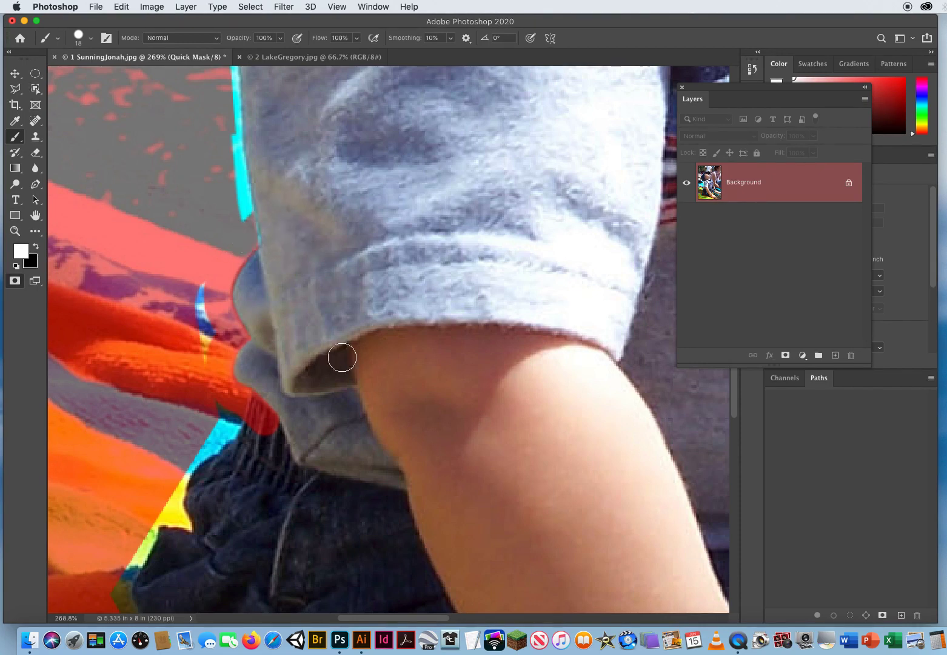
mouse_move(270, 411)
mouse_down()
mouse_move(265, 401)
mouse_move(256, 429)
mouse_up()
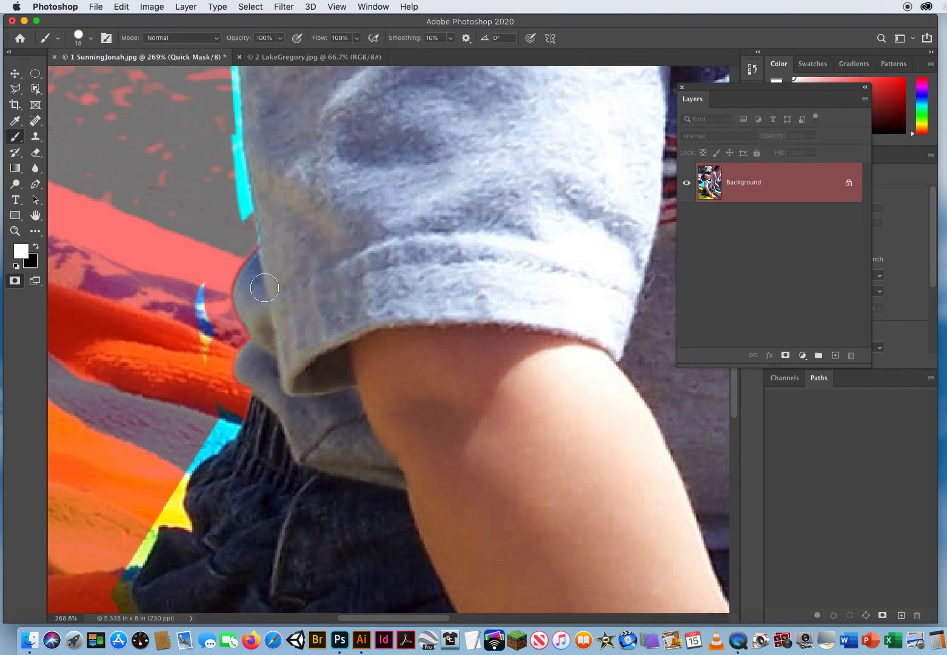
Paint black up the sleeve's back edge and over the leftover unmasked sliver of towel beside the shirt fold
key(x)
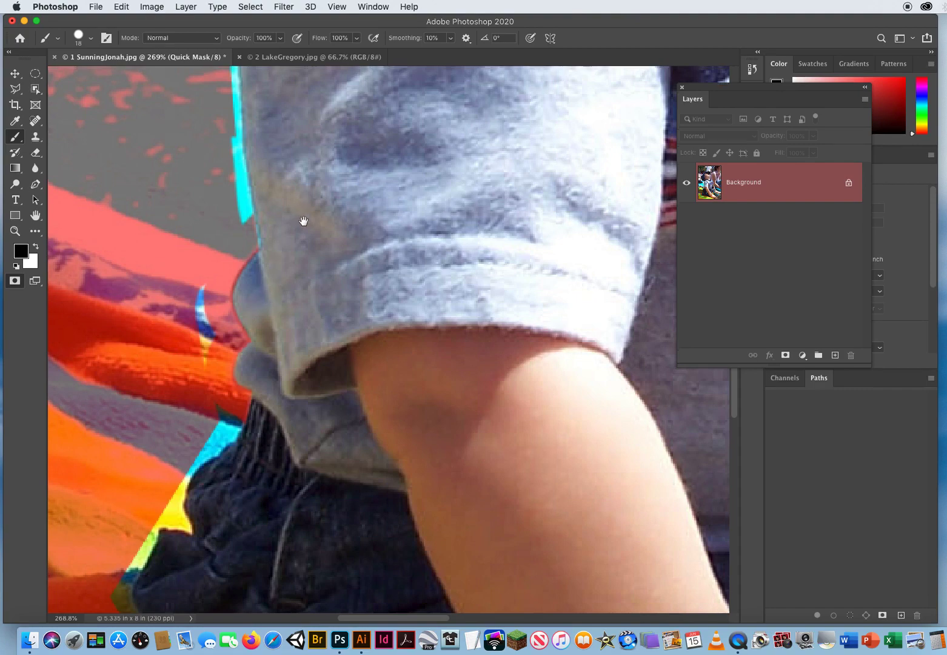
drag(302, 221, 313, 353)
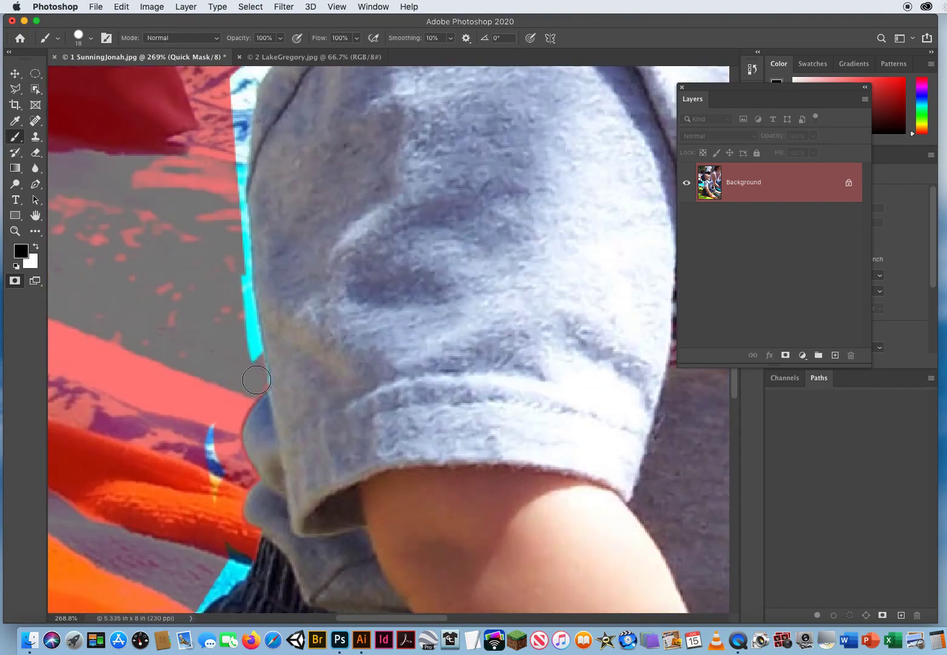
mouse_move(256, 379)
mouse_down()
mouse_move(237, 295)
mouse_move(233, 183)
mouse_move(249, 85)
mouse_up()
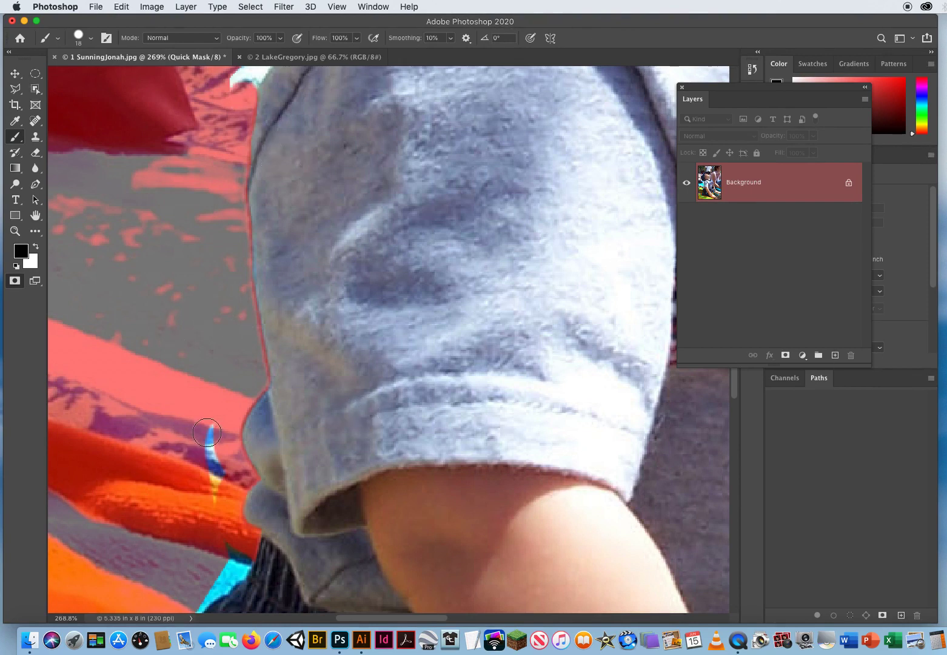
drag(207, 433, 212, 509)
Paint black around the boy's shoulder up to the hat brim, and switch the foreground colour to white
scroll(205, 374, up, 5)
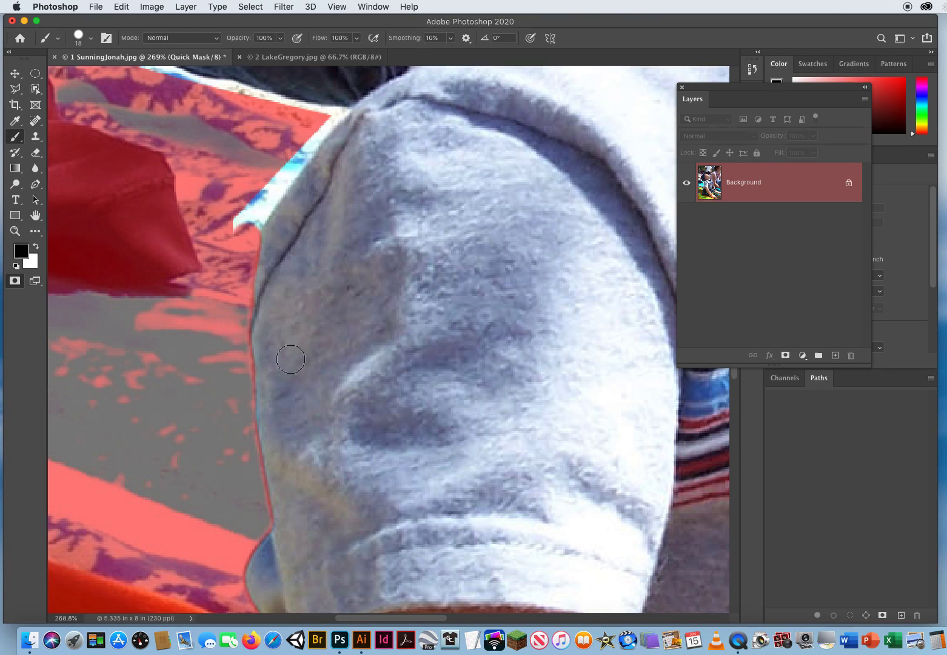
mouse_move(289, 220)
mouse_down()
mouse_move(299, 369)
mouse_move(245, 364)
mouse_move(240, 349)
mouse_move(250, 362)
mouse_up()
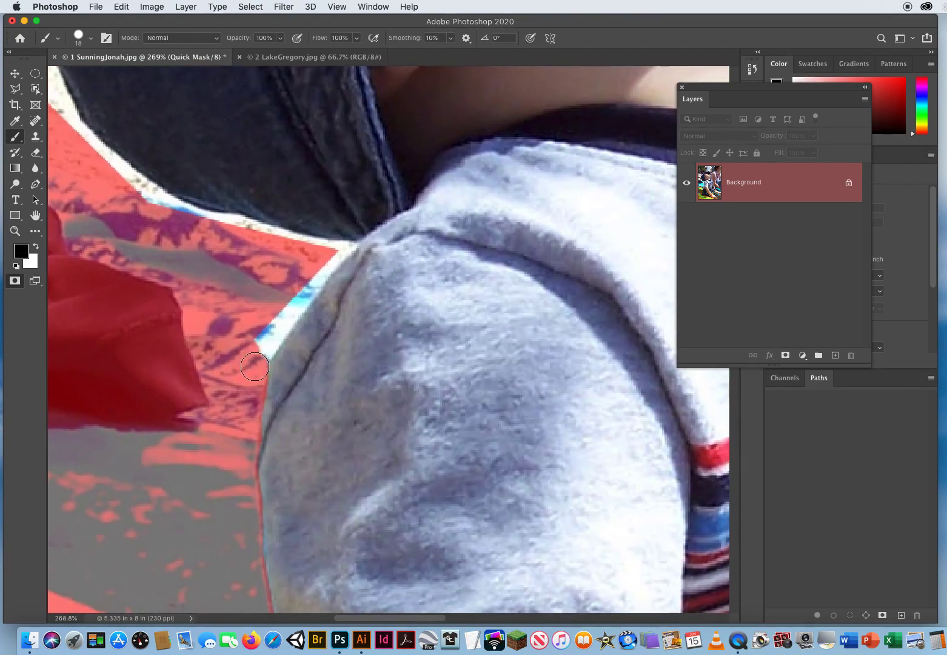
mouse_move(256, 362)
mouse_down()
mouse_move(343, 241)
mouse_move(372, 211)
mouse_move(382, 216)
mouse_move(341, 199)
mouse_move(407, 207)
mouse_move(324, 216)
mouse_move(384, 227)
mouse_move(333, 212)
mouse_move(357, 212)
mouse_up()
key(x)
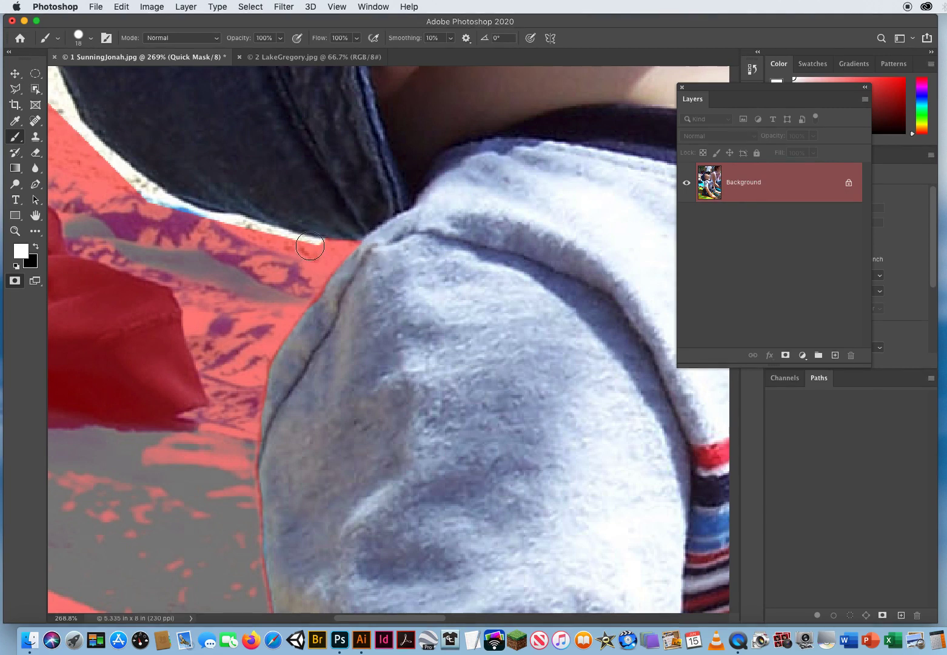
Mask the background strip along the hat's lower back edge with black, and clear the stray stroke across the denim with white
key(x)
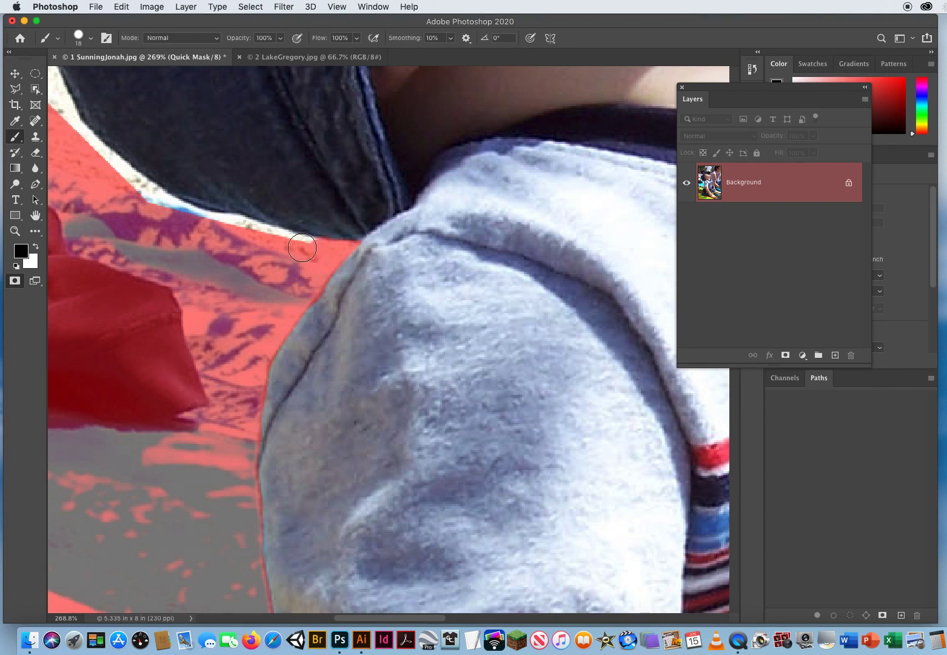
mouse_move(267, 238)
mouse_down()
mouse_move(185, 221)
mouse_move(73, 129)
mouse_move(79, 155)
mouse_move(63, 90)
mouse_move(429, 418)
mouse_move(420, 401)
mouse_move(426, 441)
mouse_move(399, 376)
mouse_move(382, 249)
mouse_up()
shift+click(491, 202)
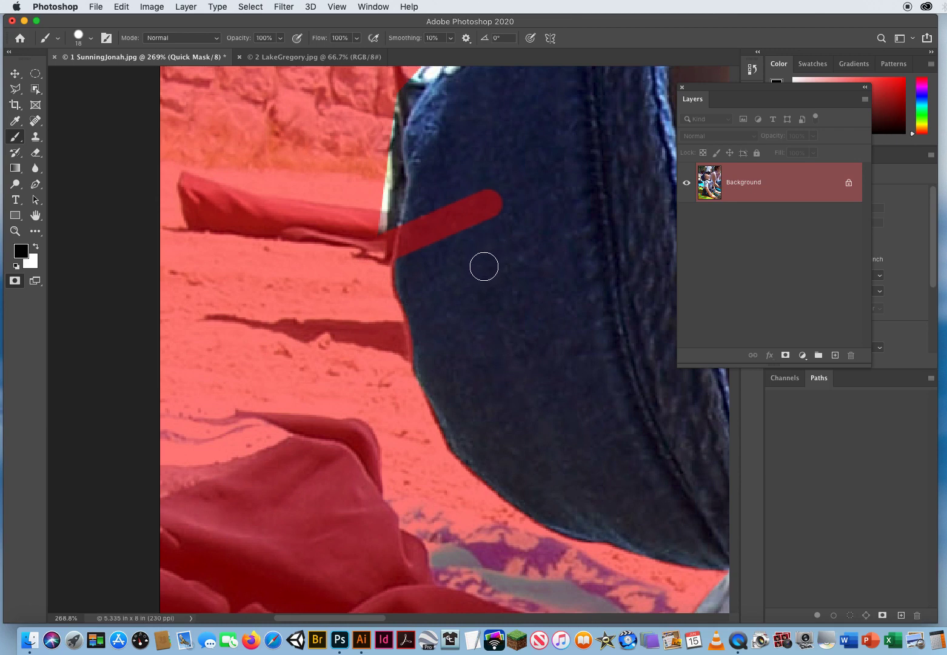
key(x)
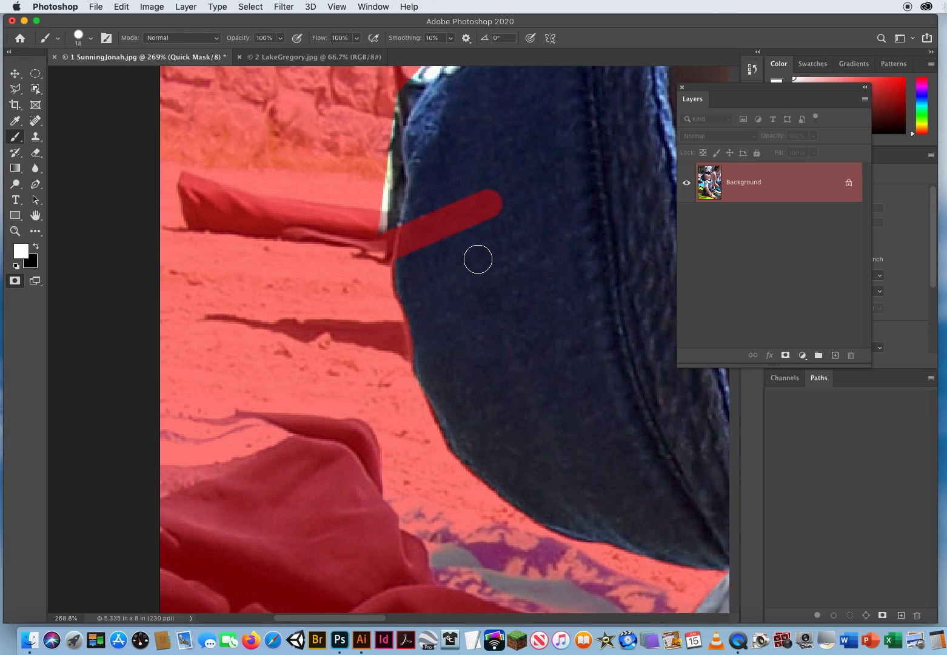
mouse_move(505, 184)
mouse_down()
mouse_move(462, 259)
mouse_move(473, 175)
mouse_move(422, 264)
mouse_move(411, 262)
mouse_move(415, 227)
mouse_move(412, 269)
mouse_up()
key(x)
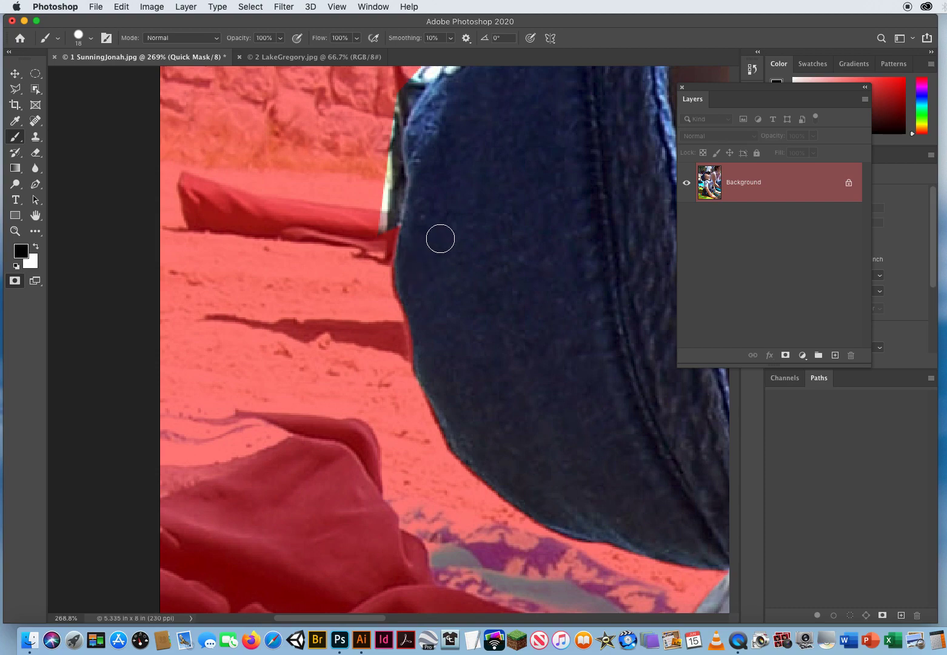
Paint black over the background sliver behind the hat, following its back edge up past the striped trim
scroll(413, 267, up, 7)
scroll(412, 267, right, 3)
drag(290, 423, 288, 435)
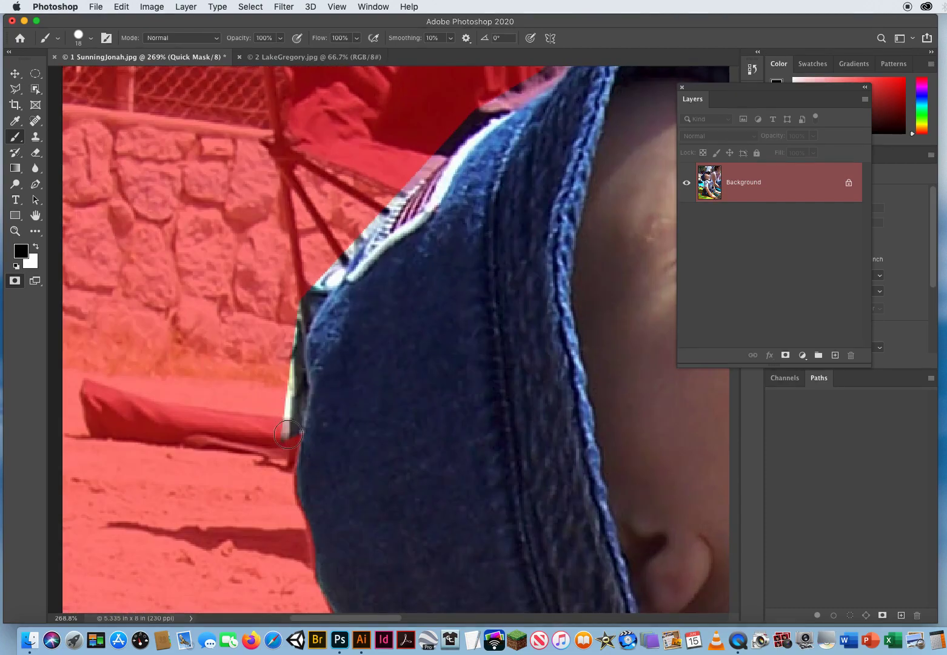
mouse_move(297, 391)
mouse_down()
mouse_move(294, 332)
mouse_move(369, 214)
mouse_move(389, 208)
mouse_move(390, 191)
mouse_move(464, 122)
mouse_move(546, 72)
mouse_up()
Mask the fence and chair background around the hat brim with black, from the crown over to above the nose
scroll(455, 279, up, 10)
scroll(454, 279, right, 6)
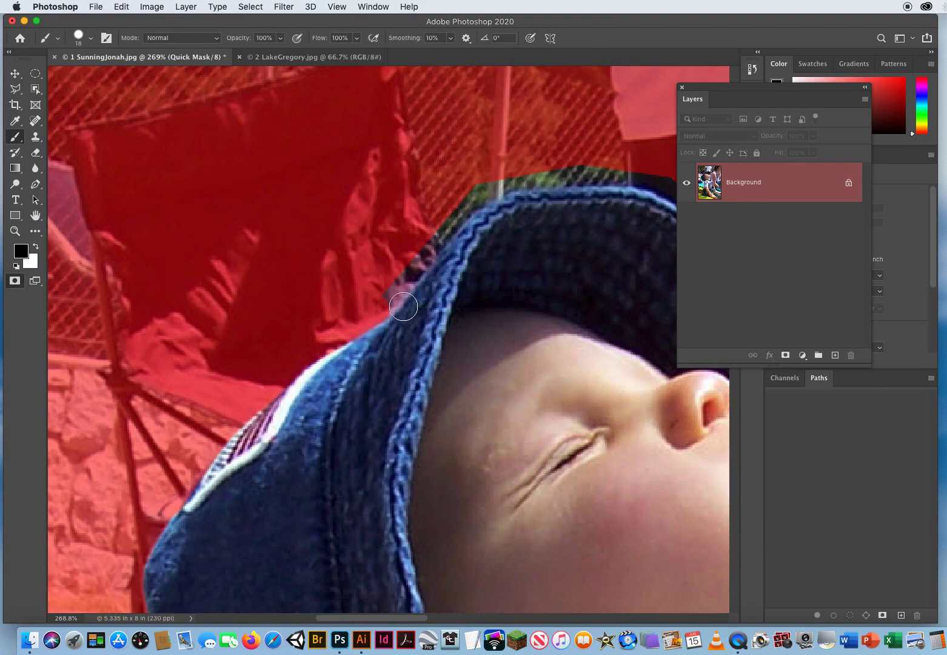
scroll(403, 307, right, 5)
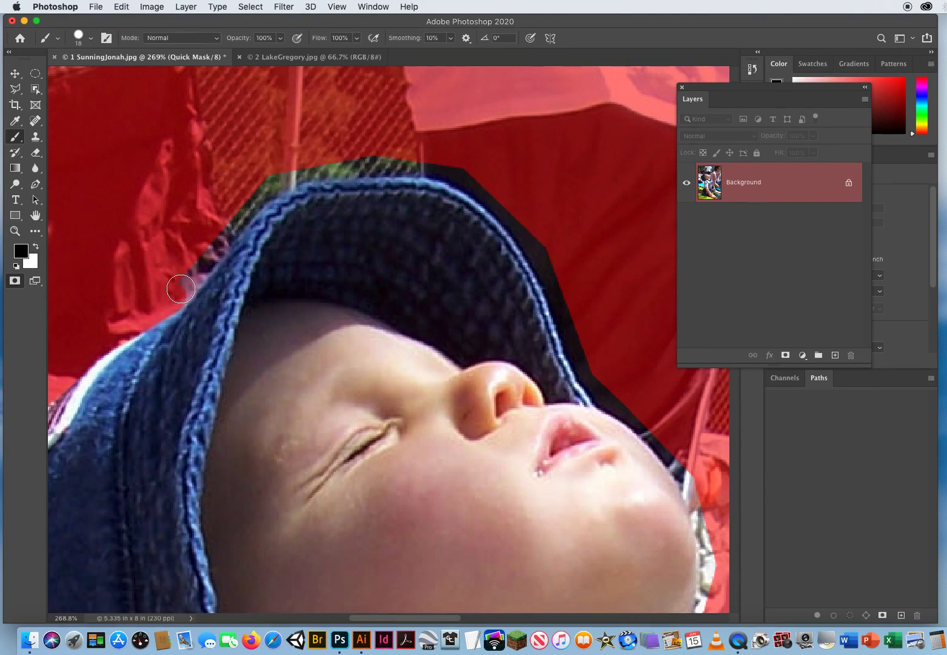
mouse_move(191, 278)
mouse_down()
mouse_move(251, 202)
mouse_move(292, 173)
mouse_move(433, 163)
mouse_move(497, 200)
mouse_move(543, 249)
mouse_move(577, 355)
mouse_up()
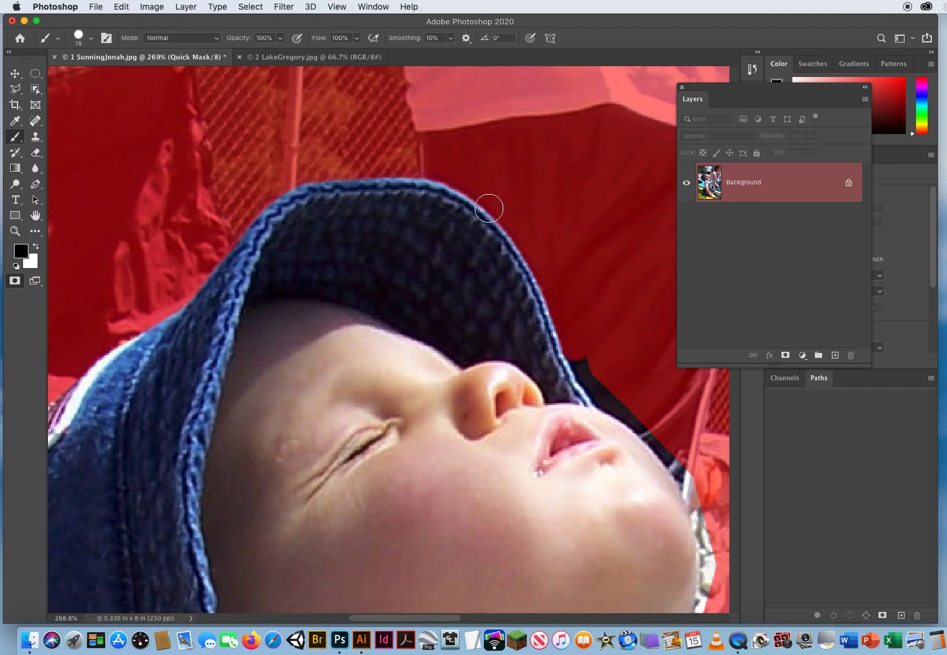
Paint black along the boy's mouth, chin and neck down to the shirt collar
drag(518, 338, 271, 195)
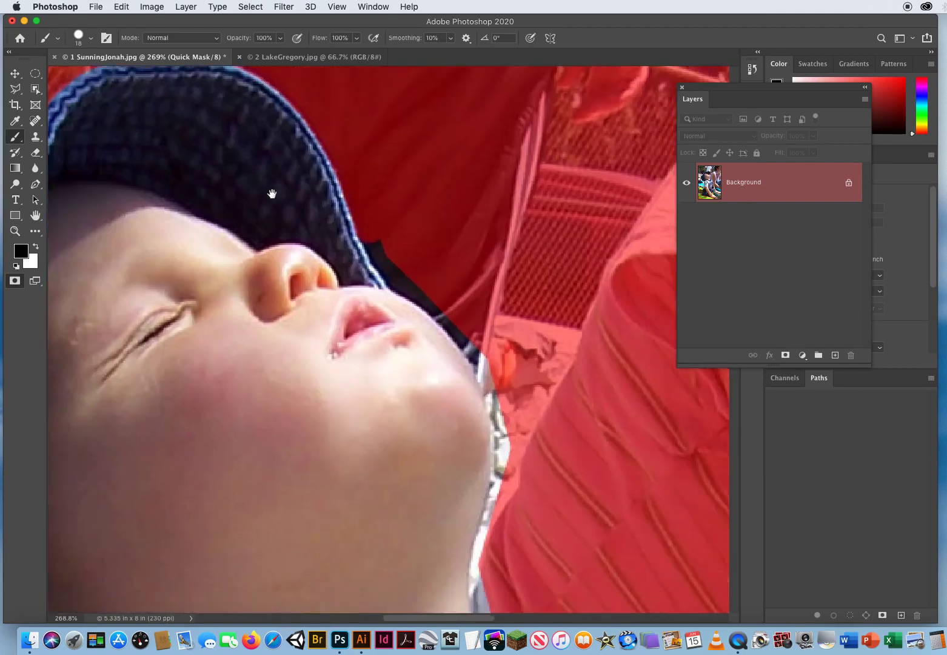
mouse_move(351, 217)
mouse_down()
mouse_move(376, 259)
mouse_move(453, 322)
mouse_move(484, 388)
mouse_move(483, 460)
mouse_move(464, 533)
mouse_up()
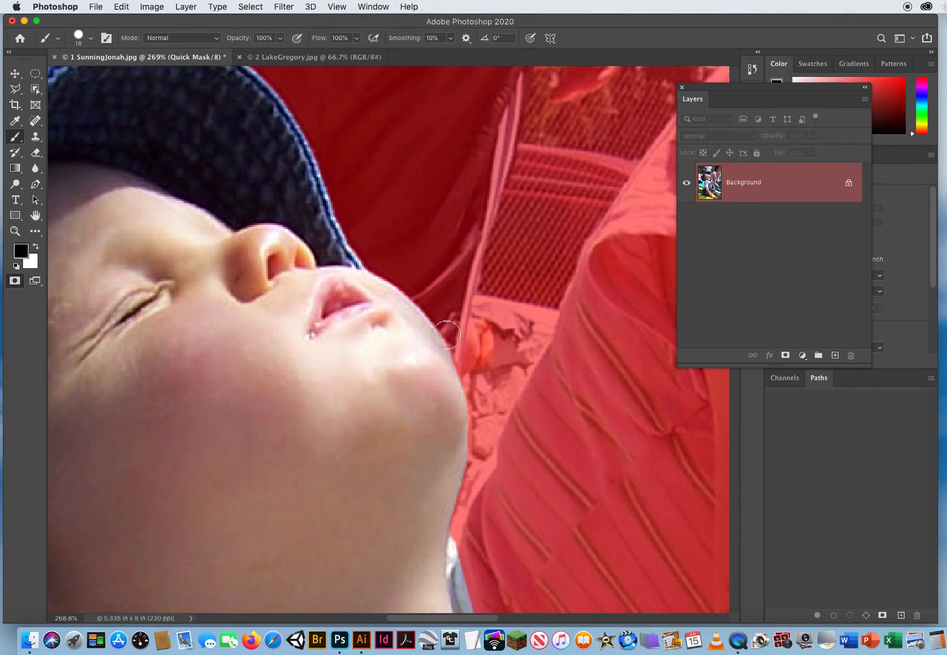
drag(427, 446, 359, 196)
mouse_move(382, 249)
mouse_down()
mouse_move(398, 354)
mouse_move(431, 415)
mouse_up()
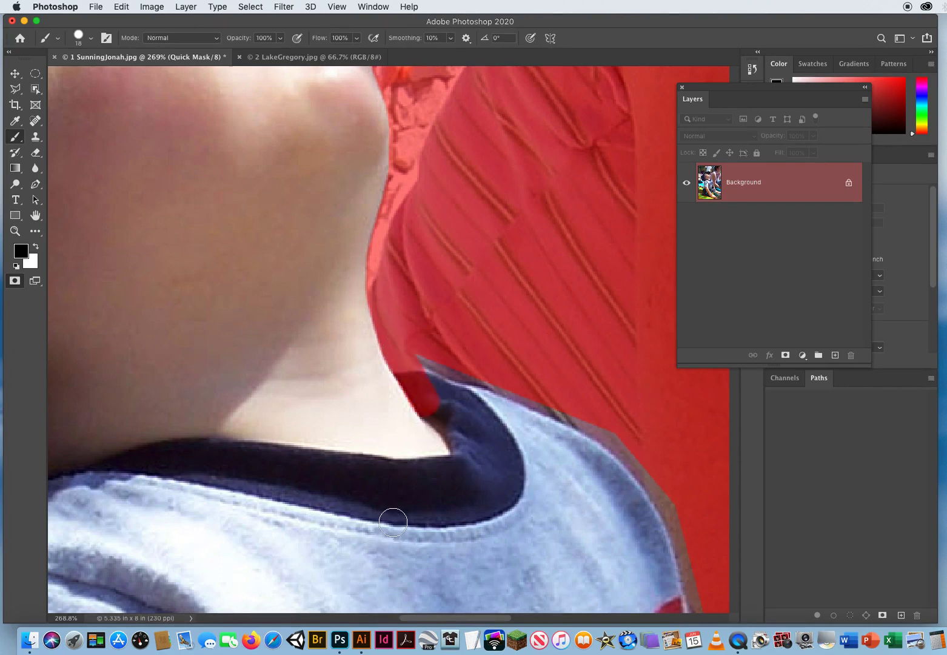
Restore the back of the collar with white, and mask the background along the collar and shoulder with black
key(x)
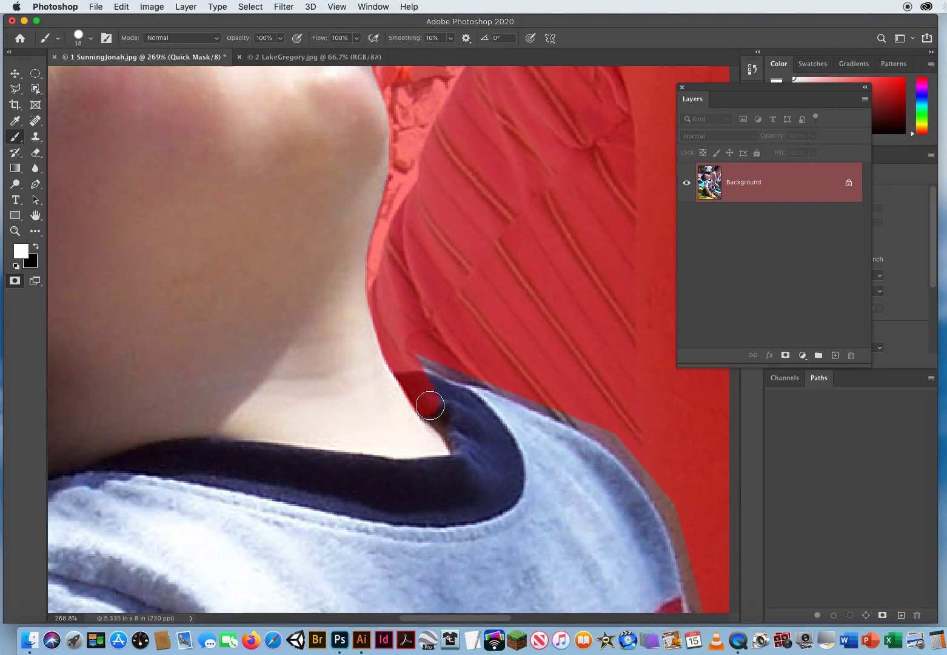
mouse_move(430, 402)
mouse_down()
mouse_move(414, 409)
mouse_move(387, 395)
mouse_move(402, 387)
mouse_move(393, 383)
mouse_move(422, 384)
mouse_up()
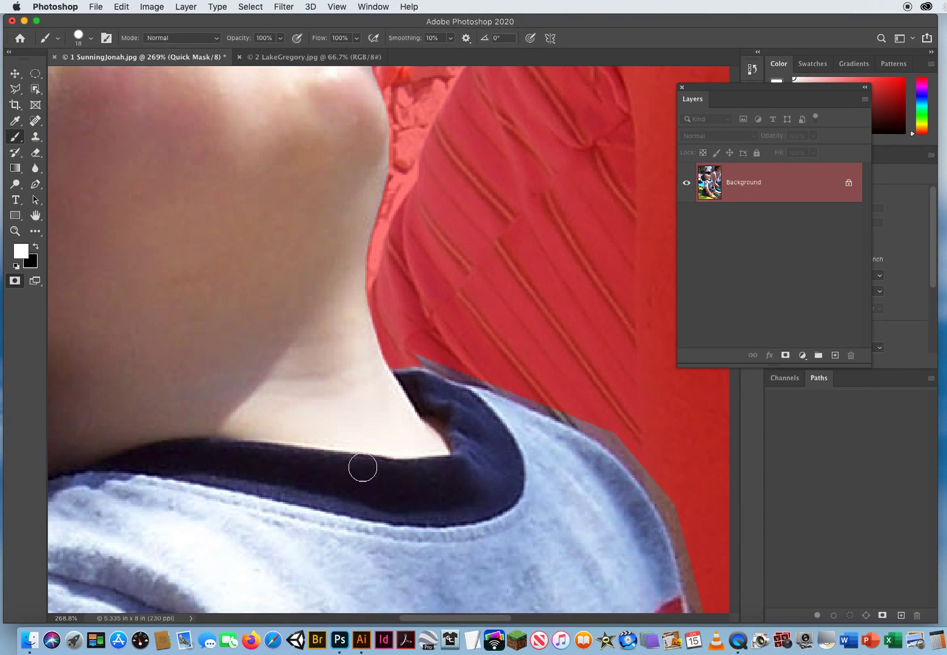
key(x)
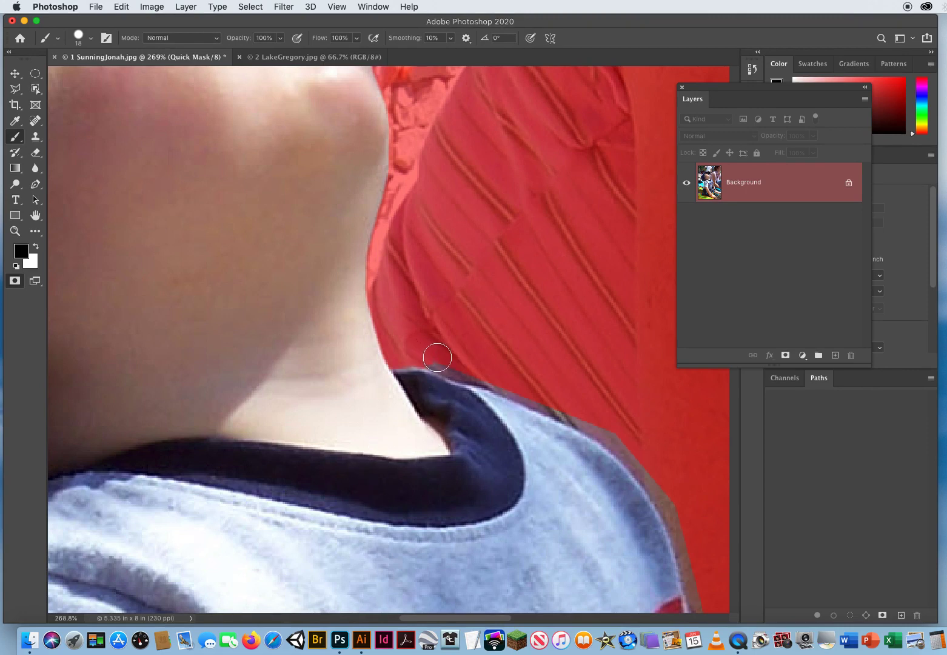
drag(442, 360, 458, 369)
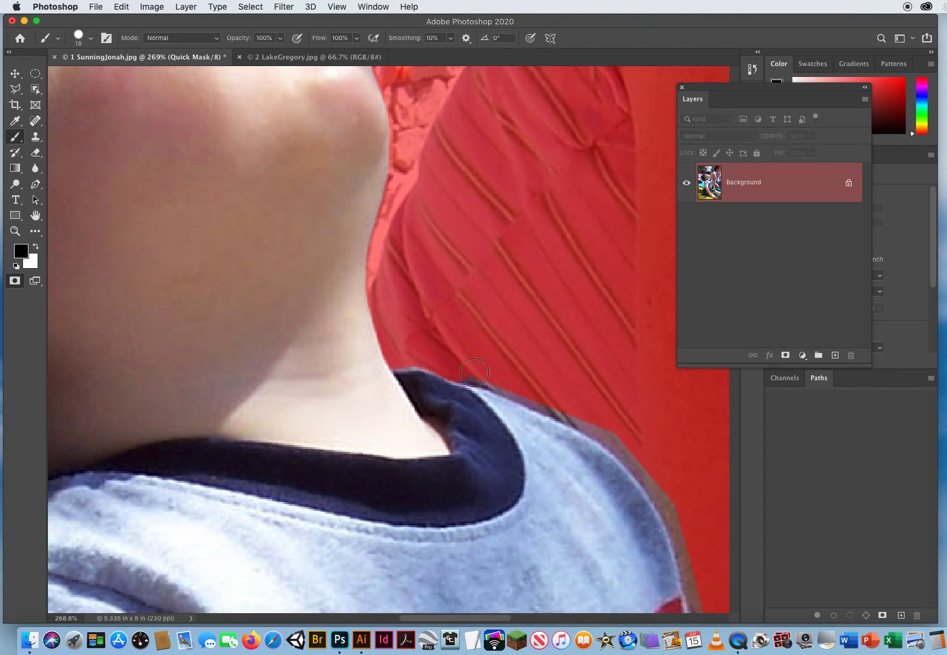
mouse_move(513, 388)
mouse_down()
mouse_move(596, 423)
mouse_move(624, 446)
mouse_move(688, 545)
mouse_move(322, 155)
mouse_move(277, 85)
mouse_up()
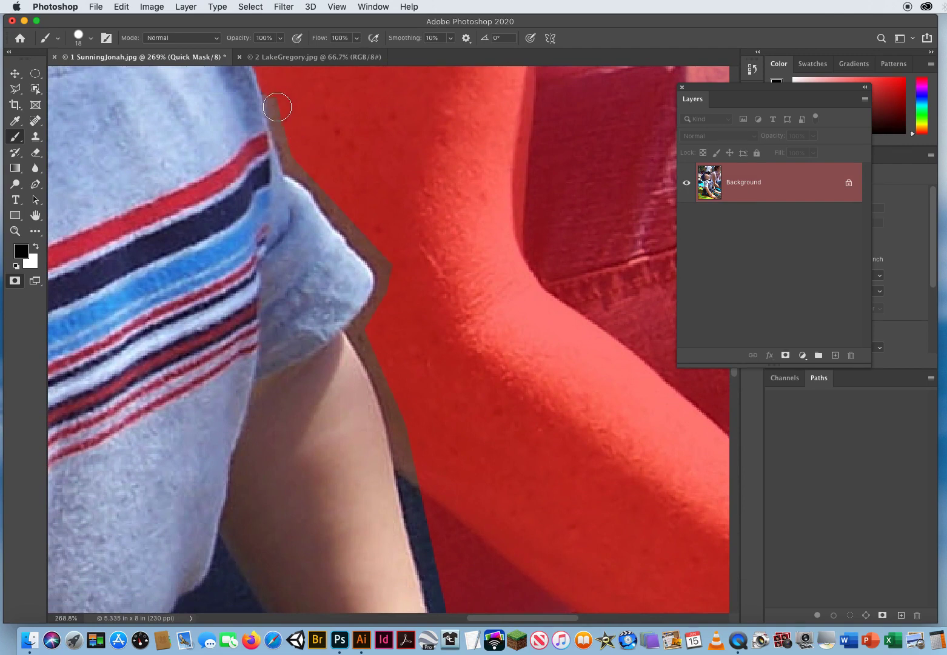
Paint black down the shirt's side to the front sleeve, and clear the spill on the sleeve with white
drag(281, 123, 302, 212)
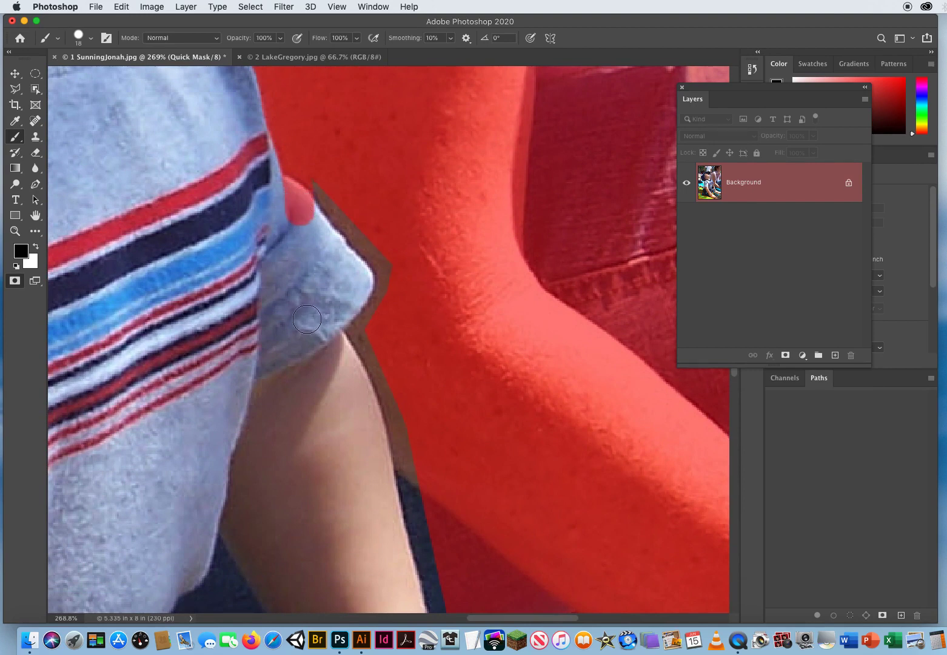
key(x)
mouse_move(303, 233)
mouse_down()
mouse_move(282, 205)
mouse_move(309, 228)
mouse_up()
drag(303, 211, 281, 188)
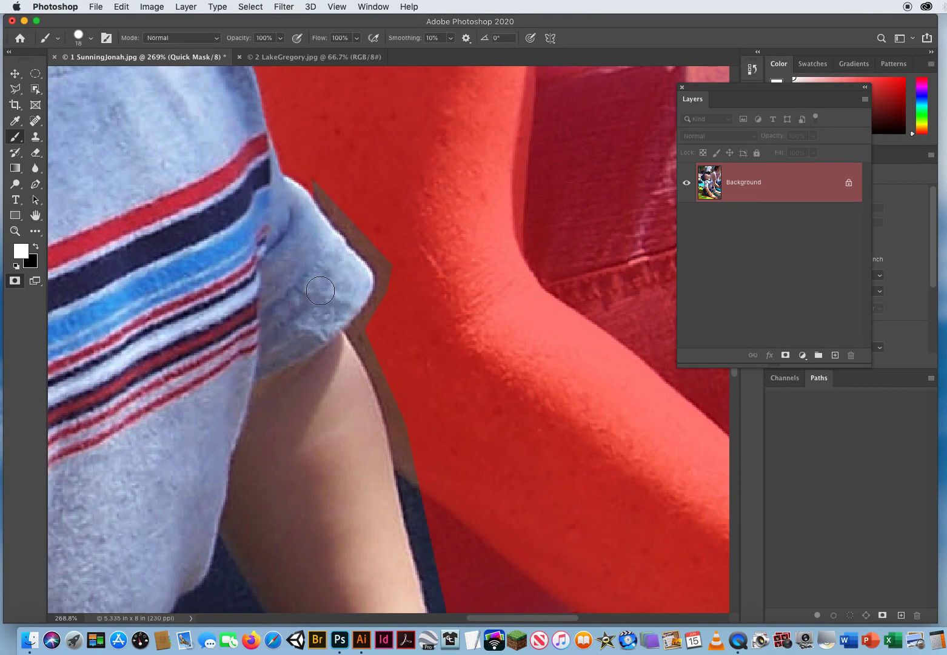
Mask around the front sleeve's outer edge and cuff with black, and clear the spill on the upper arm with white
key(x)
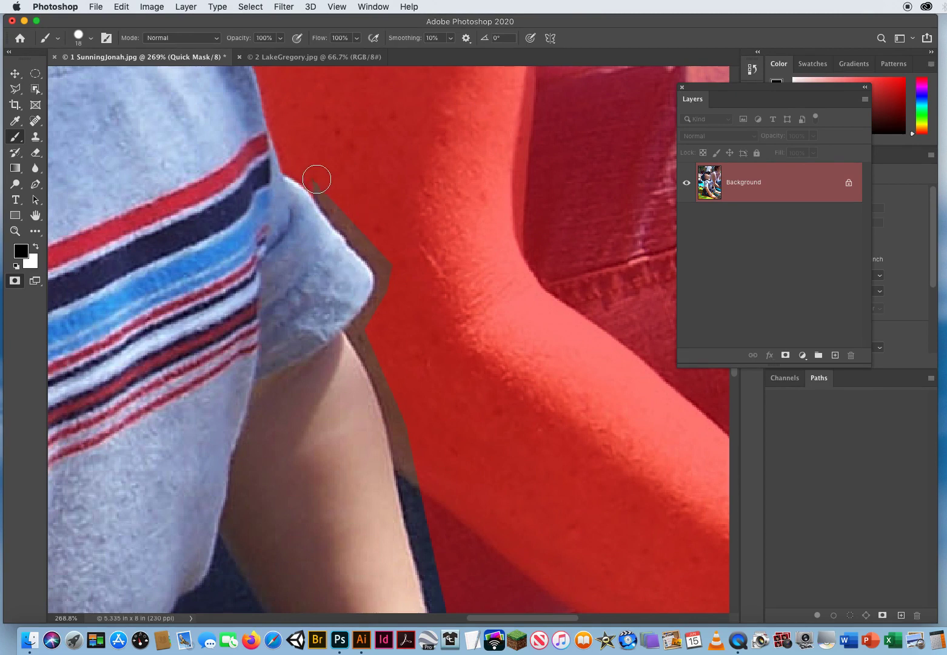
drag(319, 181, 385, 271)
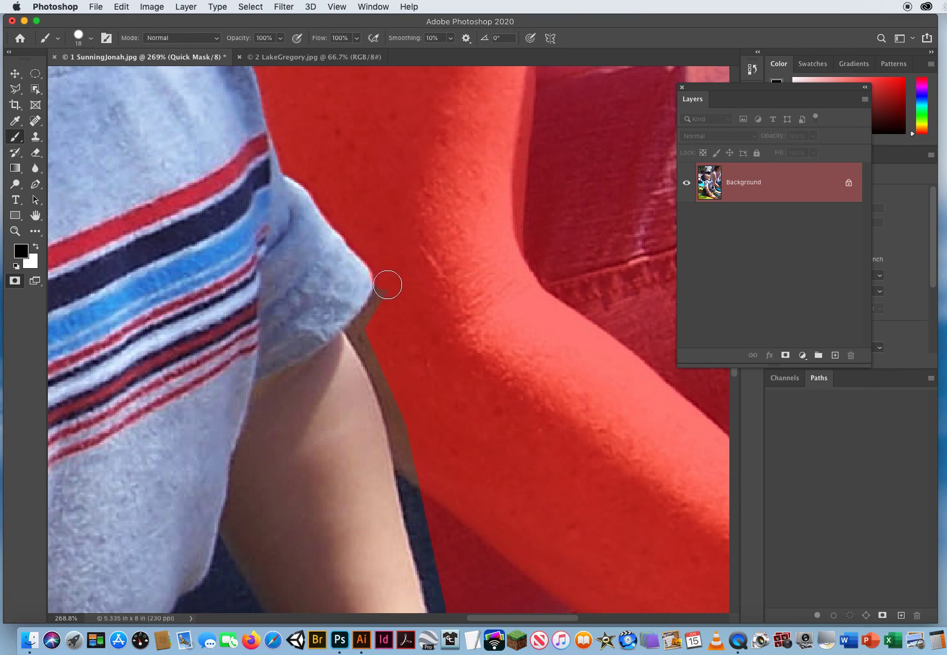
drag(372, 318, 312, 381)
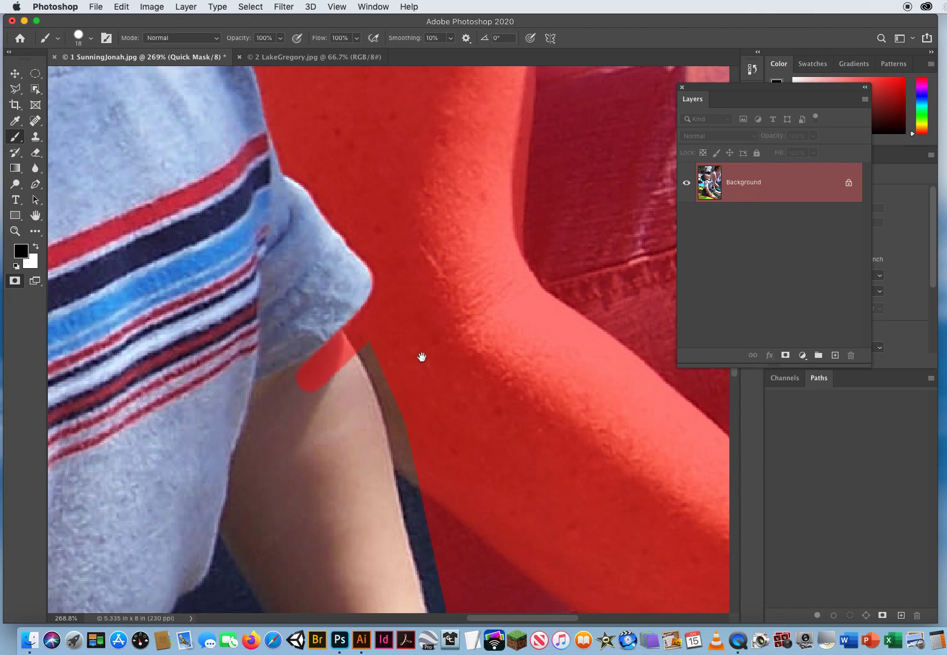
drag(422, 357, 358, 214)
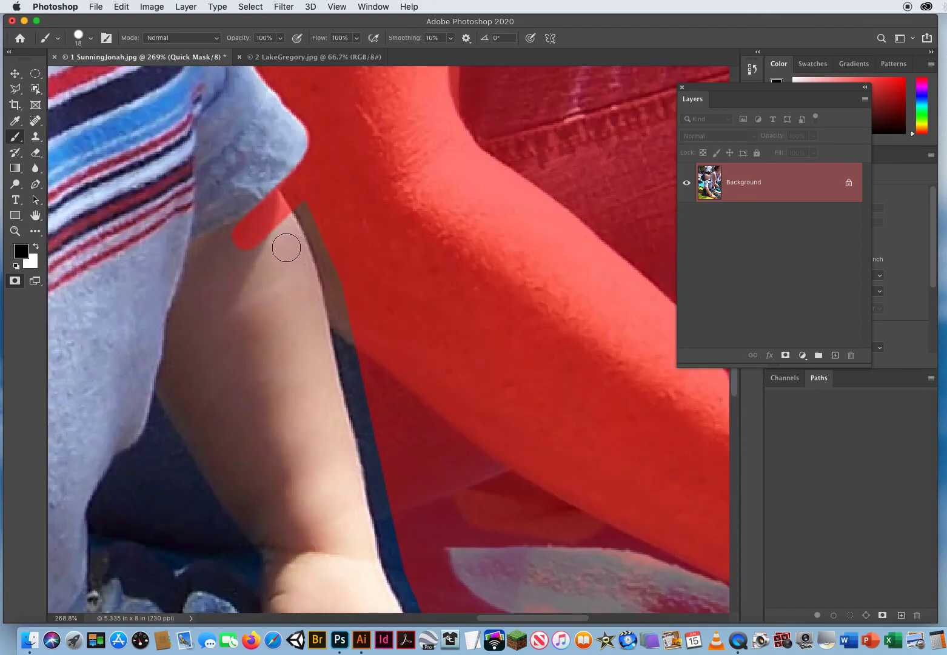
key(x)
mouse_move(245, 242)
mouse_down()
mouse_move(258, 260)
mouse_move(253, 207)
mouse_move(262, 195)
mouse_move(279, 217)
mouse_up()
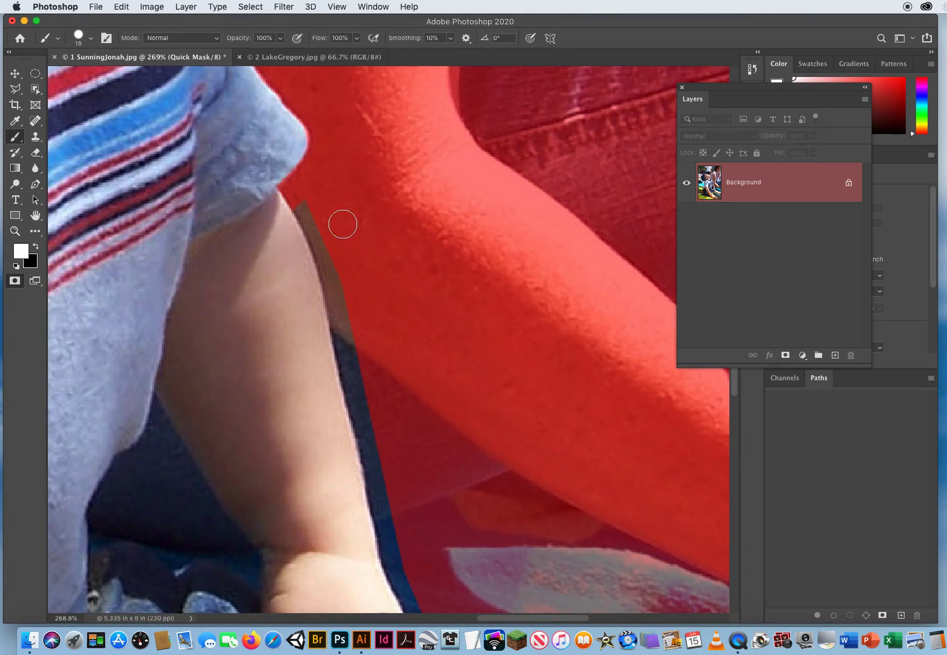
Paint black along the boy's arm, hand and the far leg's upper edge to the image border, filling the missed towel slivers
key(x)
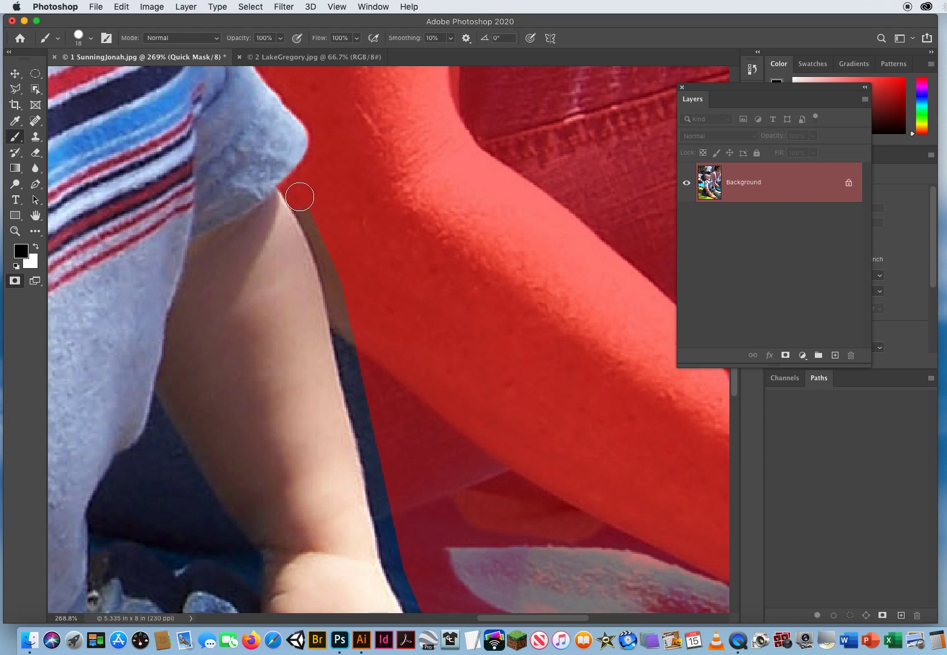
drag(310, 216, 326, 254)
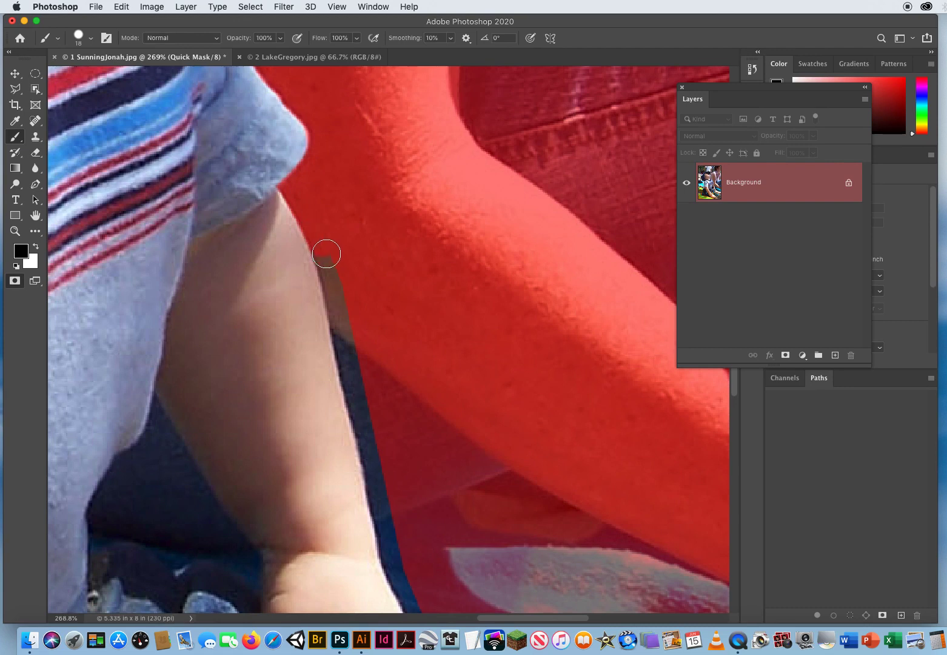
mouse_move(350, 325)
mouse_down()
mouse_move(361, 411)
mouse_move(370, 409)
mouse_move(391, 539)
mouse_move(376, 419)
mouse_move(301, 149)
mouse_move(278, 168)
mouse_move(307, 241)
mouse_move(391, 374)
mouse_move(259, 201)
mouse_up()
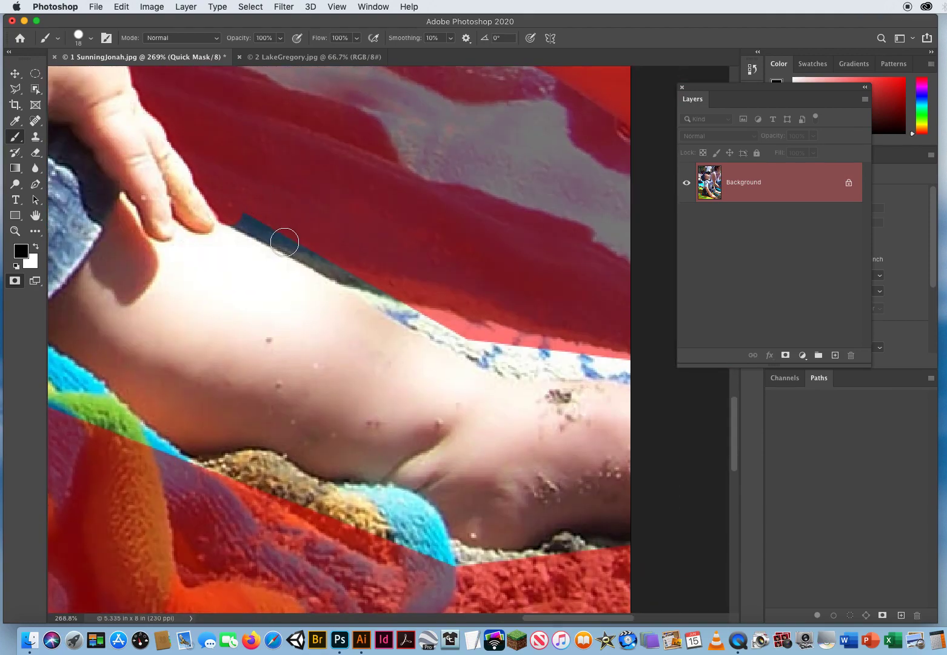
mouse_move(285, 242)
mouse_down()
mouse_move(495, 364)
mouse_move(627, 372)
mouse_up()
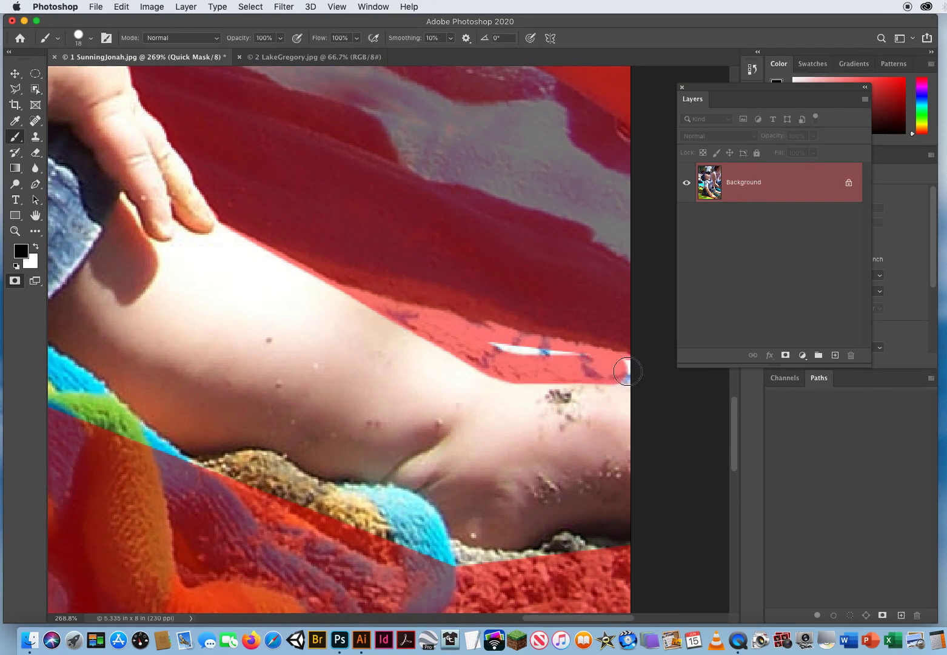
drag(493, 341, 557, 347)
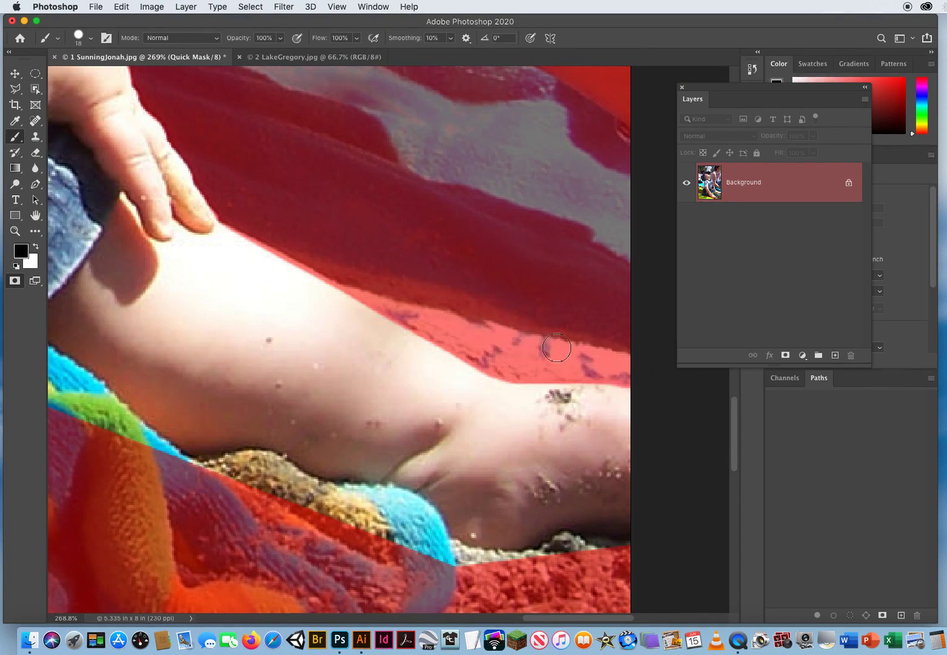
Mask the towel and sand beneath the far leg with black, from the shorts to the image border
scroll(416, 222, down, 5)
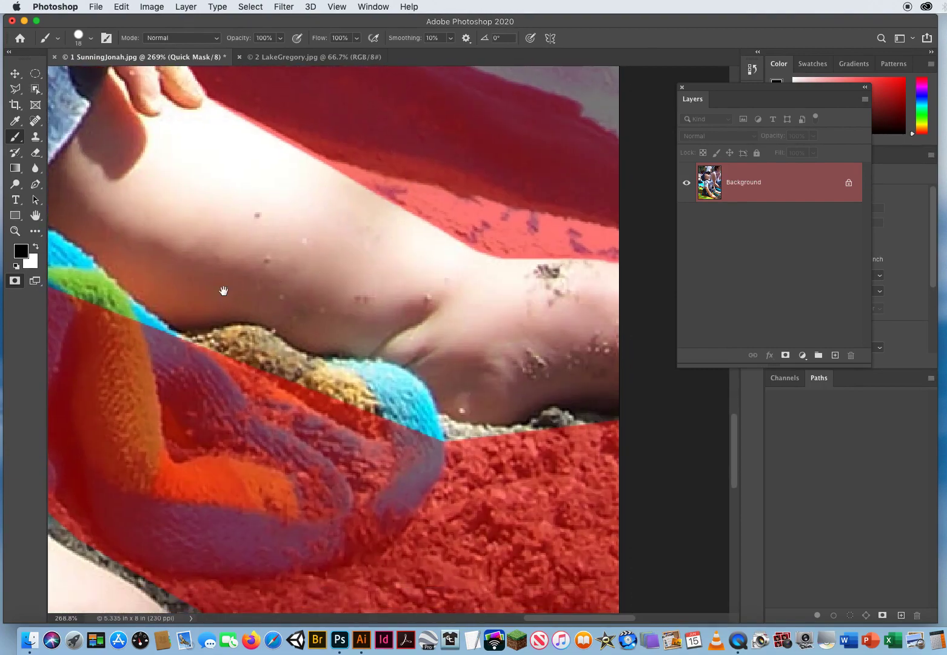
mouse_move(223, 291)
mouse_down()
mouse_move(503, 300)
mouse_move(306, 302)
mouse_up()
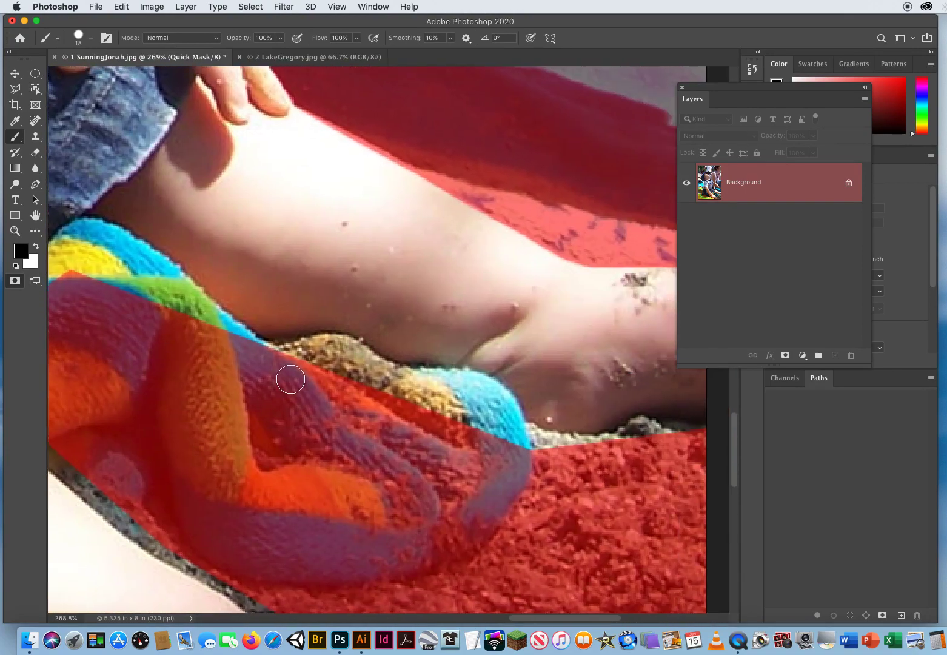
mouse_move(290, 379)
mouse_down()
mouse_move(279, 355)
mouse_move(344, 348)
mouse_move(404, 380)
mouse_move(481, 388)
mouse_move(513, 432)
mouse_move(502, 396)
mouse_move(478, 387)
mouse_move(458, 398)
mouse_move(348, 396)
mouse_move(192, 383)
mouse_up()
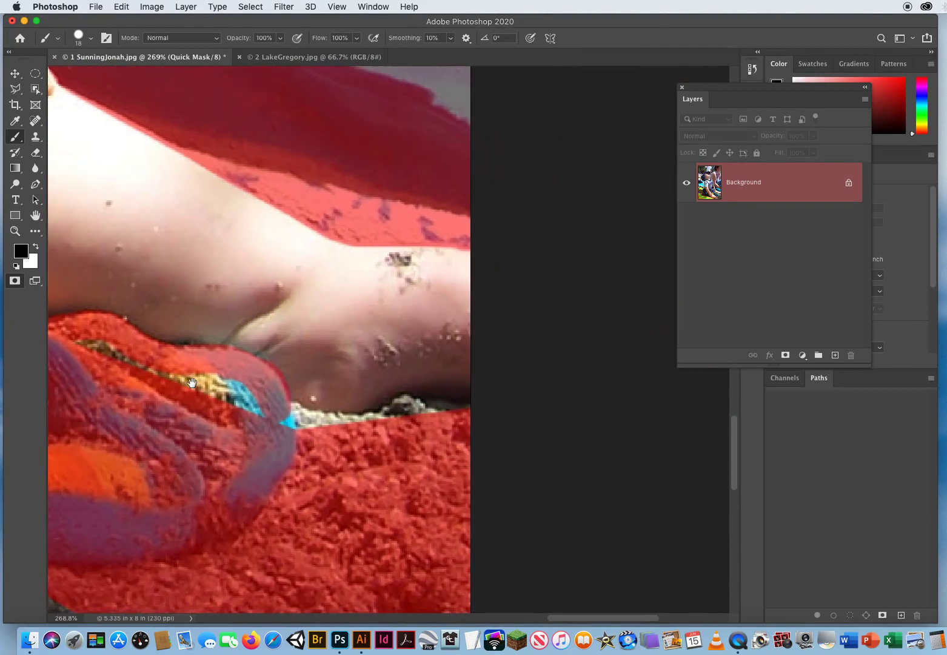
mouse_move(469, 406)
mouse_down()
mouse_move(414, 403)
mouse_move(325, 423)
mouse_move(216, 396)
mouse_move(207, 380)
mouse_move(242, 390)
mouse_move(230, 420)
mouse_move(556, 486)
mouse_move(326, 364)
mouse_move(376, 400)
mouse_move(257, 301)
mouse_move(217, 281)
mouse_move(182, 286)
mouse_move(145, 335)
mouse_move(149, 347)
mouse_move(200, 291)
mouse_move(289, 367)
mouse_move(219, 314)
mouse_move(261, 344)
mouse_up()
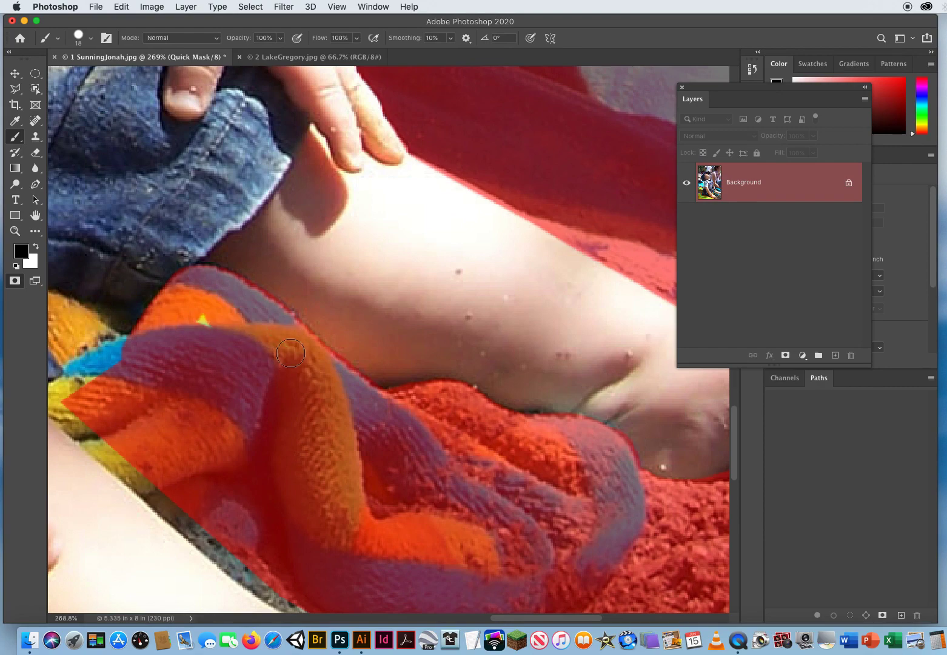
Paint black over the towel along the shorts' hem between the legs, and clear the spill on the near thigh with white
mouse_move(269, 391)
mouse_down()
mouse_move(582, 472)
mouse_move(549, 435)
mouse_move(494, 406)
mouse_move(473, 414)
mouse_move(402, 367)
mouse_move(286, 368)
mouse_move(267, 356)
mouse_move(288, 378)
mouse_move(327, 380)
mouse_move(285, 347)
mouse_move(338, 394)
mouse_up()
key(x)
key(x)
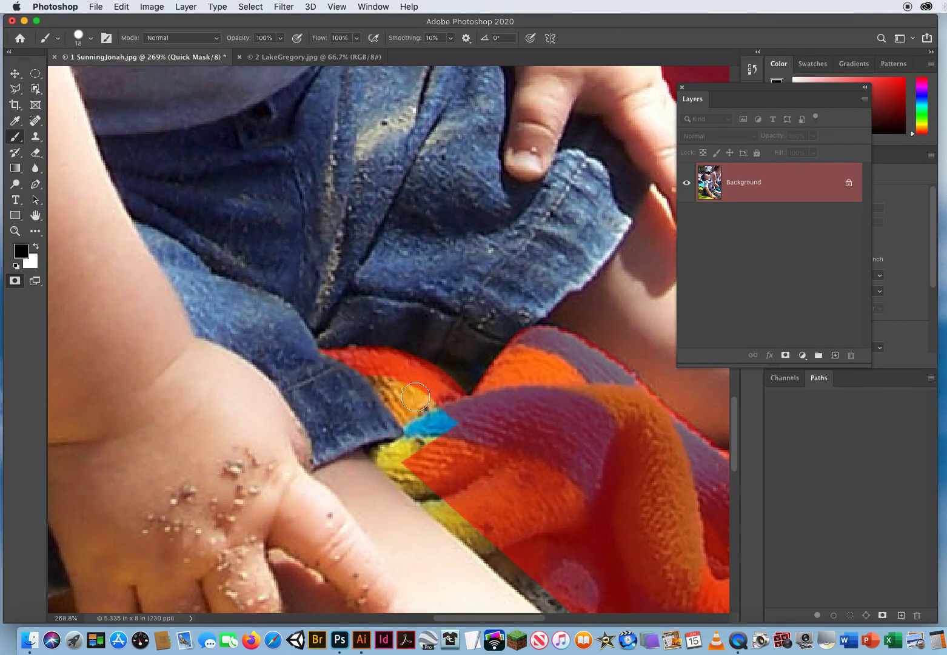
mouse_move(401, 382)
mouse_down()
mouse_move(376, 353)
mouse_move(405, 410)
mouse_move(469, 450)
mouse_up()
mouse_move(411, 446)
mouse_down()
mouse_move(353, 467)
mouse_move(436, 464)
mouse_move(280, 246)
mouse_up()
key(x)
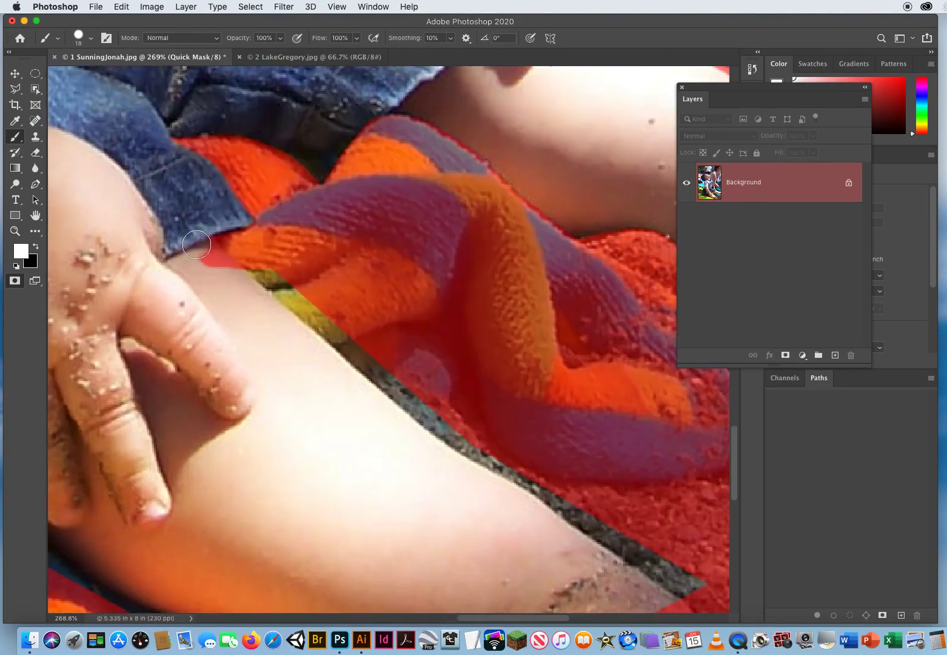
drag(197, 244, 219, 268)
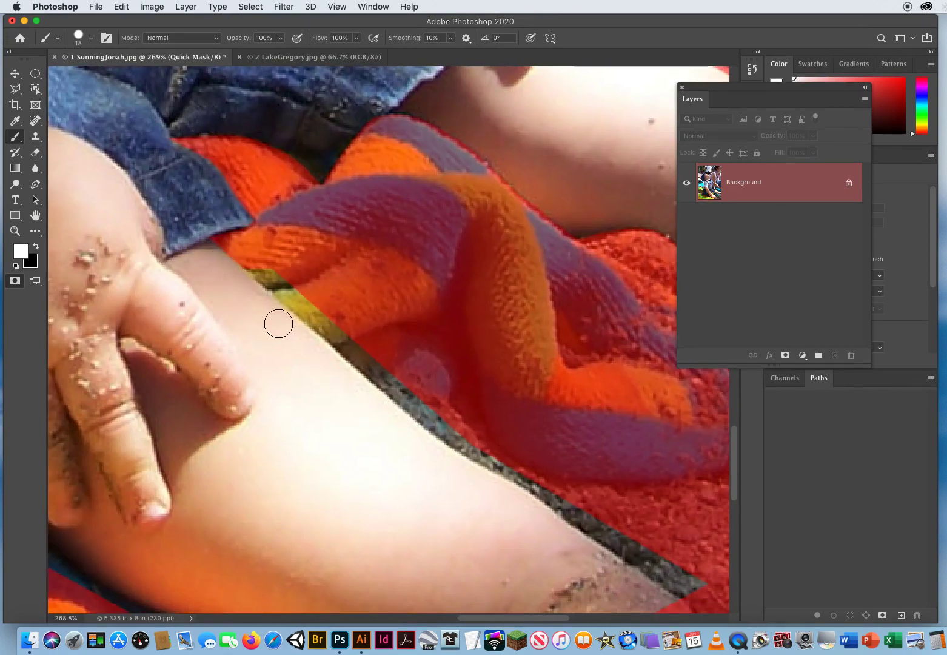
Paint black along the near leg's upper edge to the ankle, and mask the towel along the leg's underside
key(x)
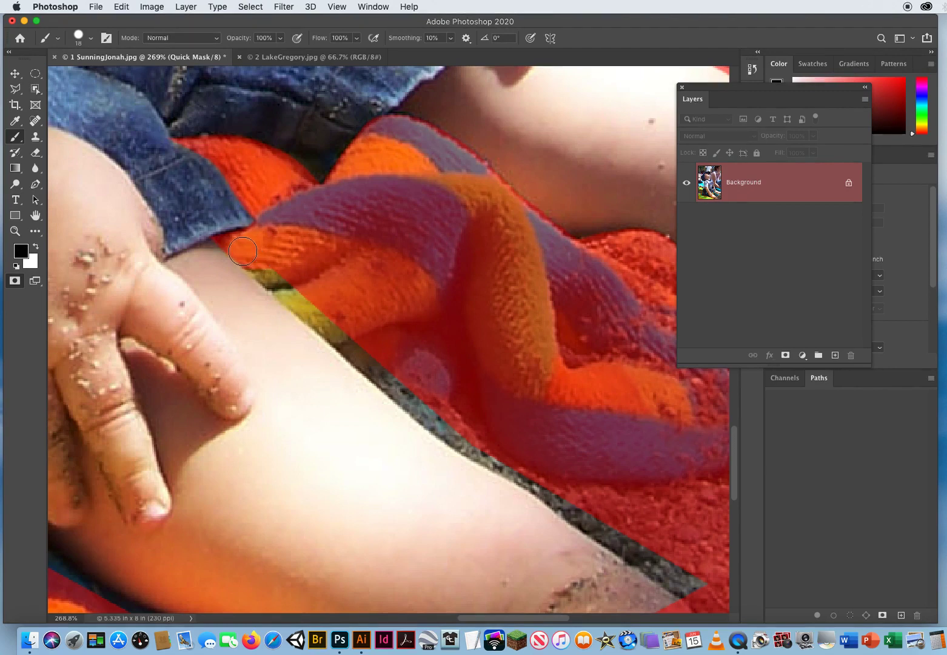
mouse_move(284, 285)
mouse_down()
mouse_move(448, 434)
mouse_move(511, 461)
mouse_move(566, 512)
mouse_move(604, 526)
mouse_move(596, 530)
mouse_move(699, 581)
mouse_up()
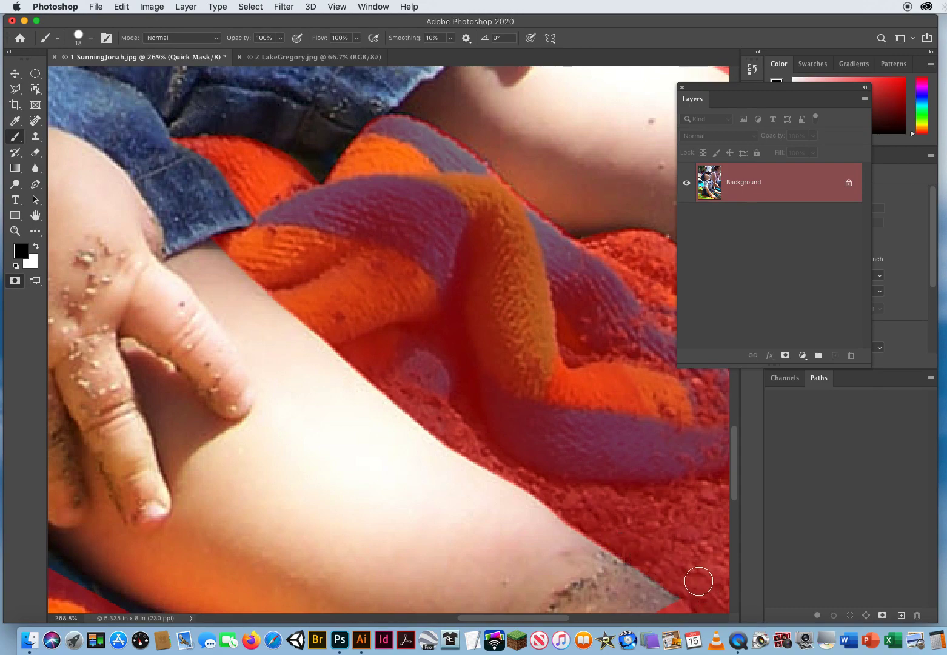
drag(611, 540, 521, 136)
drag(412, 245, 566, 345)
mouse_move(516, 414)
mouse_down()
mouse_move(469, 384)
mouse_move(245, 313)
mouse_move(146, 262)
mouse_up()
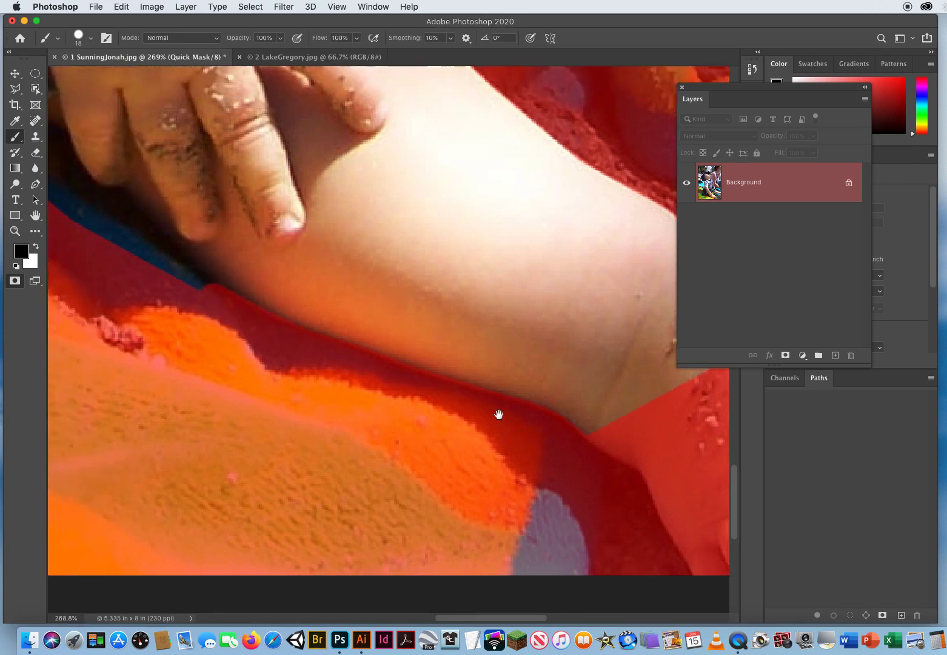
Mask the towel beneath the near hand and around the shorts' cuff with black, filling the missed sliver
scroll(499, 417, left, 10)
scroll(499, 416, up, 4)
mouse_move(407, 351)
mouse_down()
mouse_move(351, 319)
mouse_move(315, 262)
mouse_move(281, 239)
mouse_move(211, 316)
mouse_move(116, 315)
mouse_move(96, 297)
mouse_up()
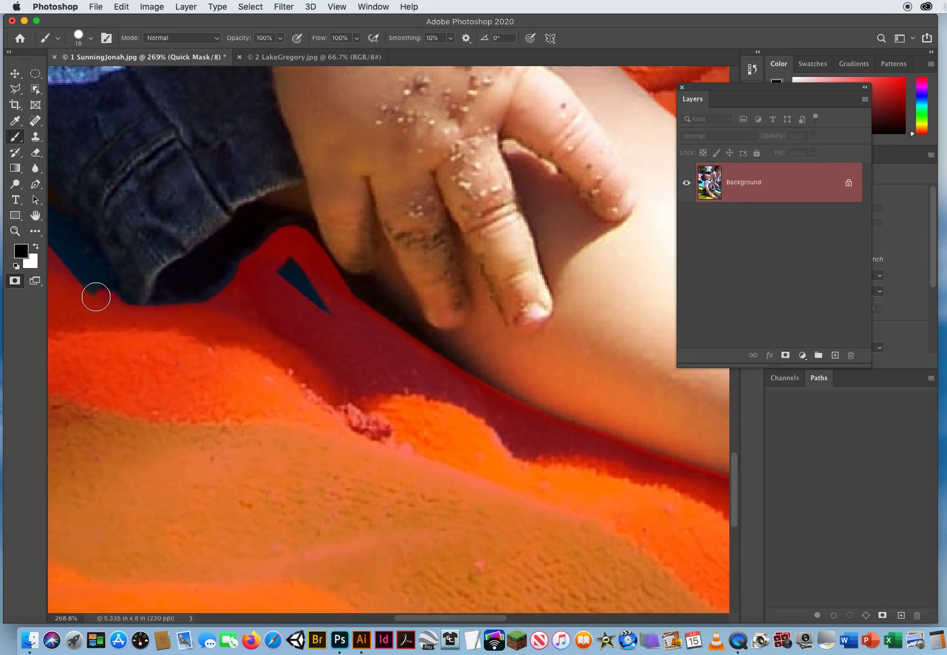
drag(278, 261, 298, 262)
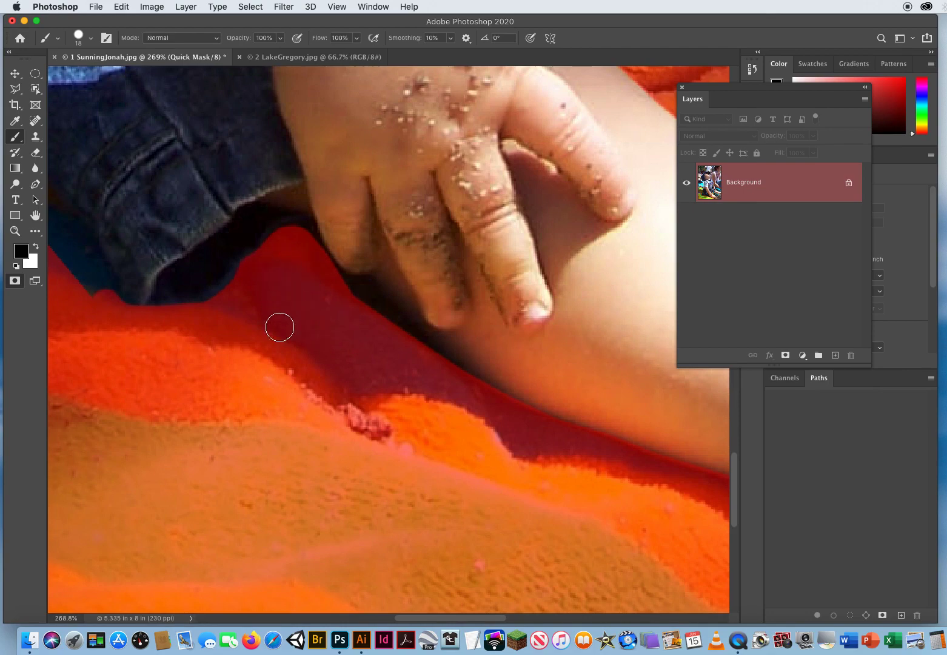
Paint black over the towel along the back edge of the shorts, from the cuff up towards the waistband
scroll(280, 328, left, 10)
scroll(280, 327, up, 5)
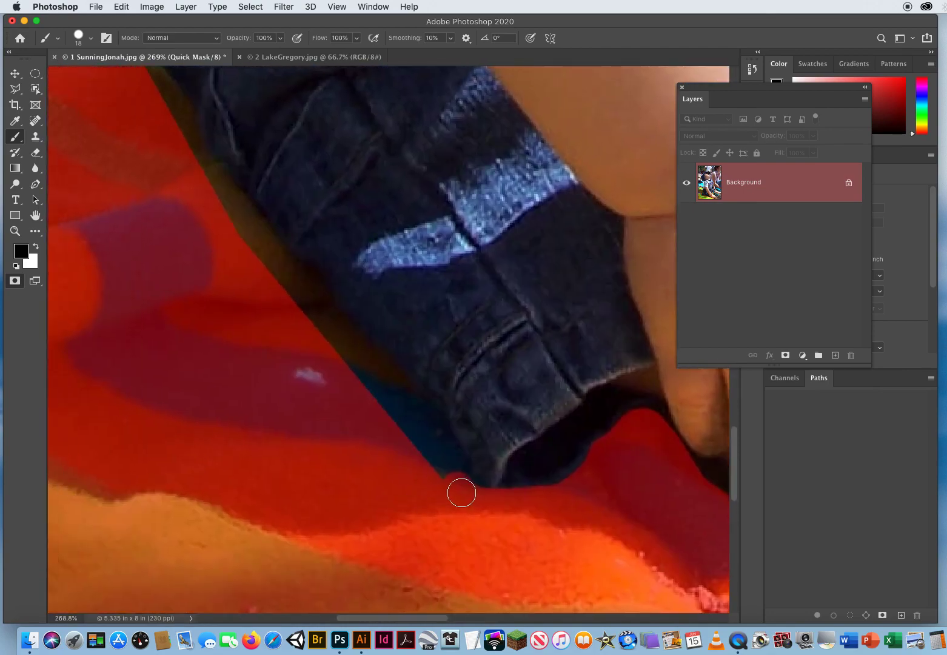
drag(456, 468, 426, 416)
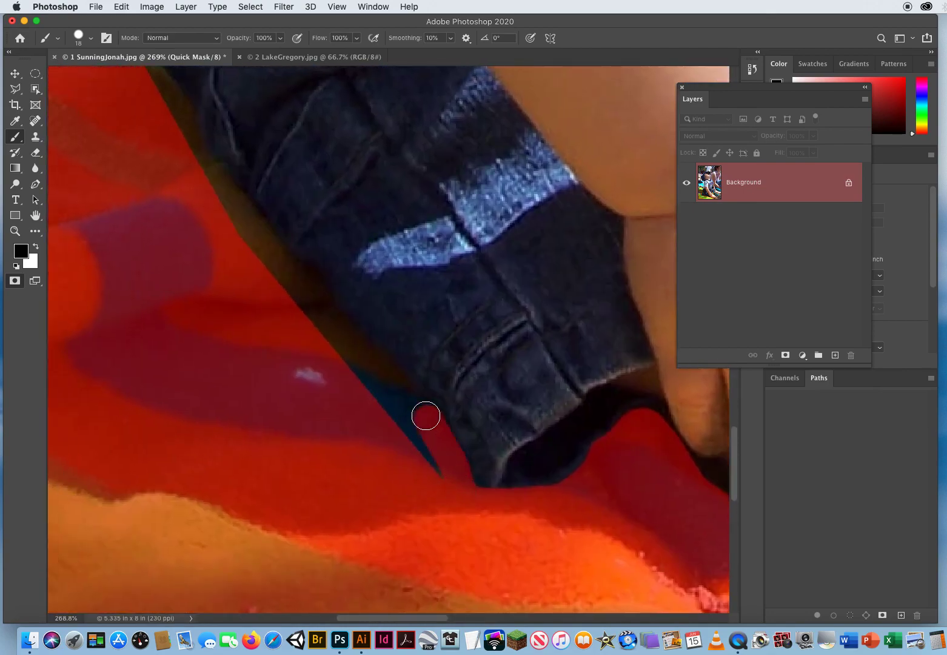
mouse_move(395, 380)
mouse_down()
mouse_move(213, 188)
mouse_move(217, 205)
mouse_move(441, 474)
mouse_up()
mouse_move(163, 175)
mouse_down()
mouse_move(384, 485)
mouse_move(445, 506)
mouse_move(431, 483)
mouse_up()
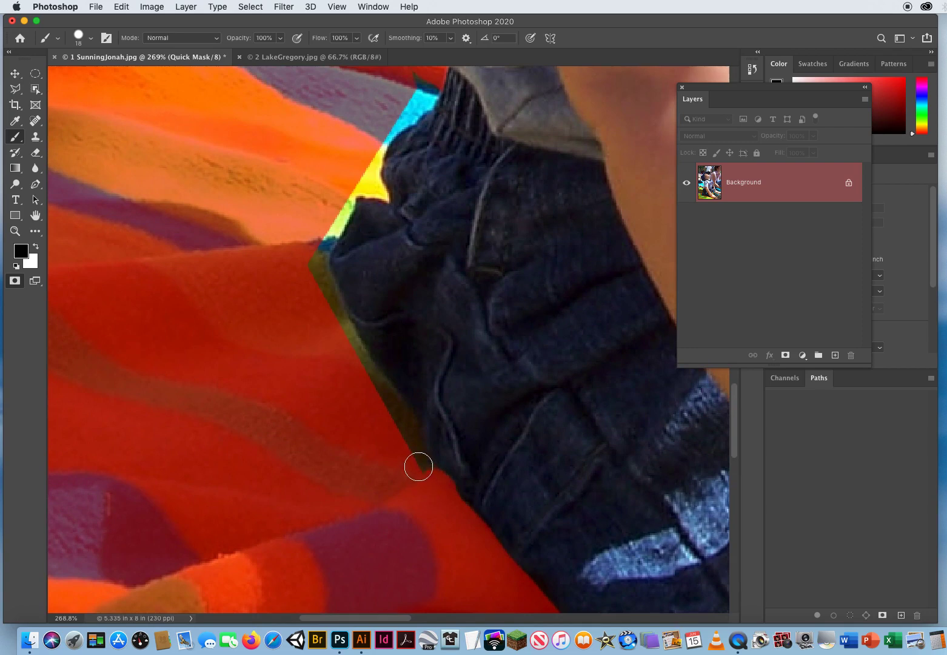
mouse_move(419, 467)
mouse_down()
mouse_move(408, 429)
mouse_move(340, 331)
mouse_move(317, 272)
mouse_move(345, 195)
mouse_move(370, 185)
mouse_move(407, 202)
mouse_up()
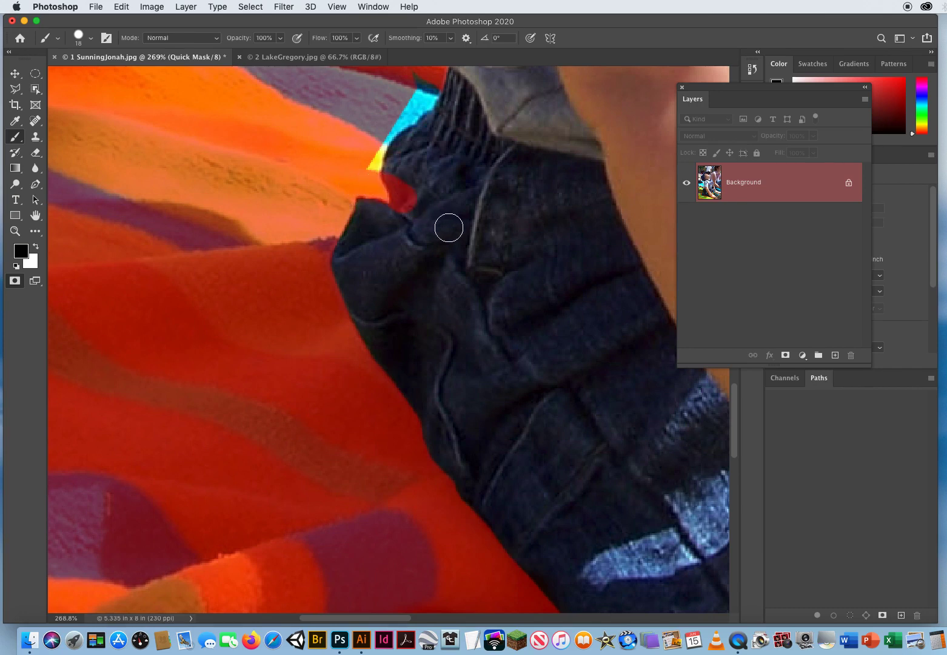
Clear the spill on the back of the shorts with white, and mask the towel slivers beside the waistband with black
key(x)
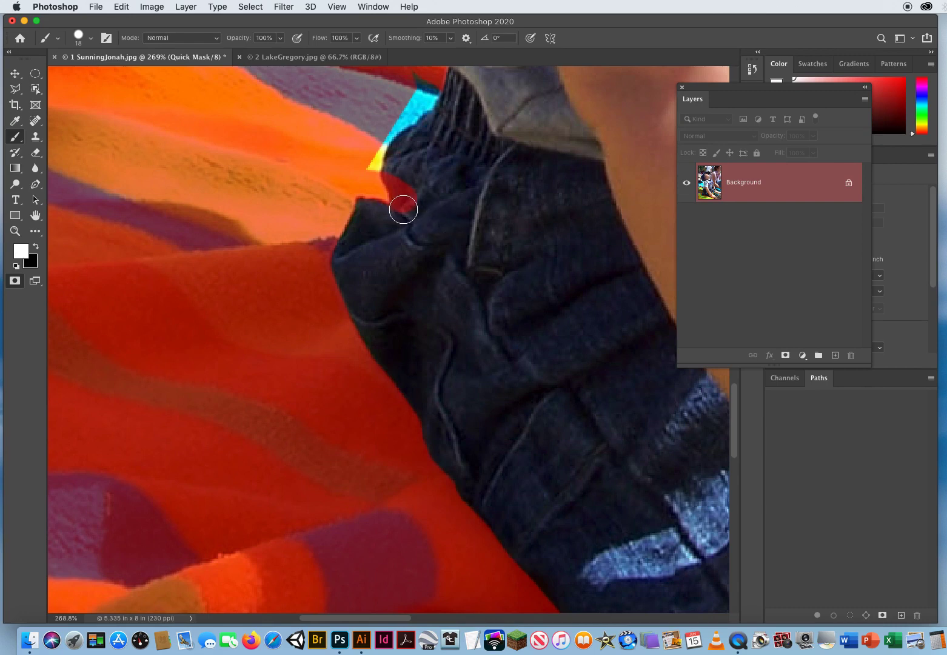
drag(403, 209, 403, 184)
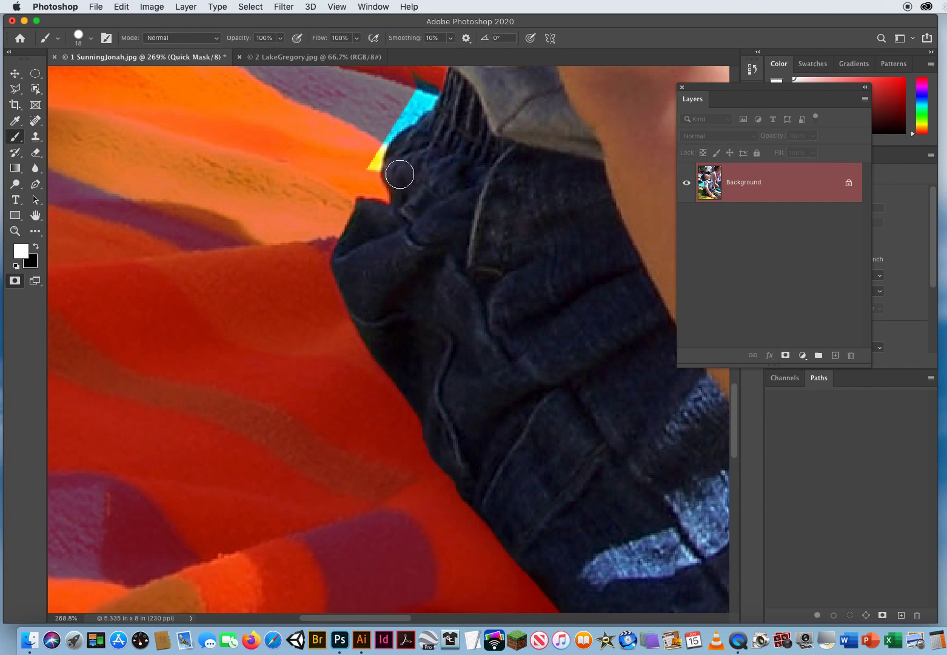
drag(455, 249, 414, 461)
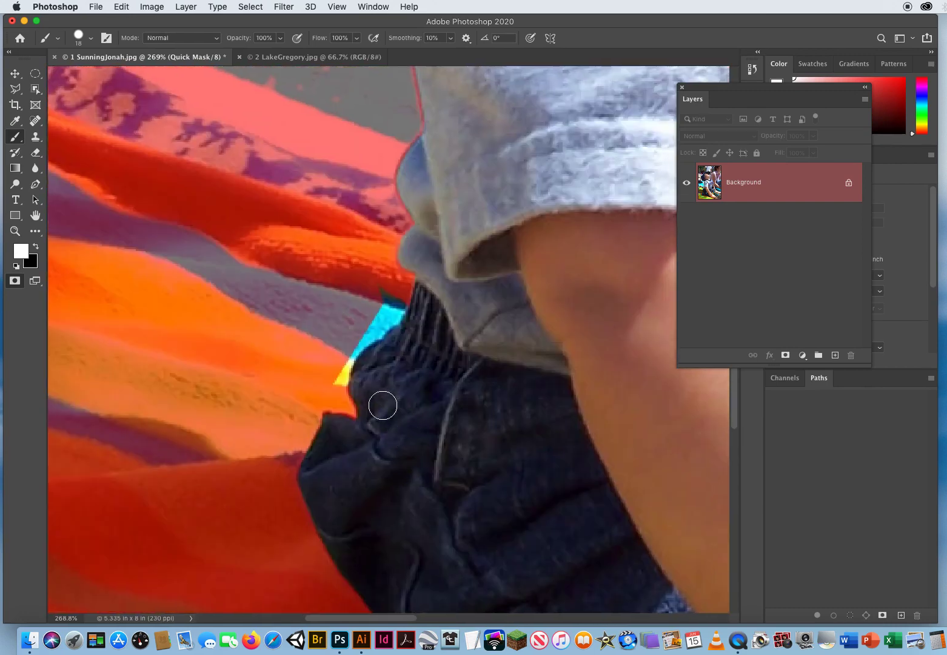
key(x)
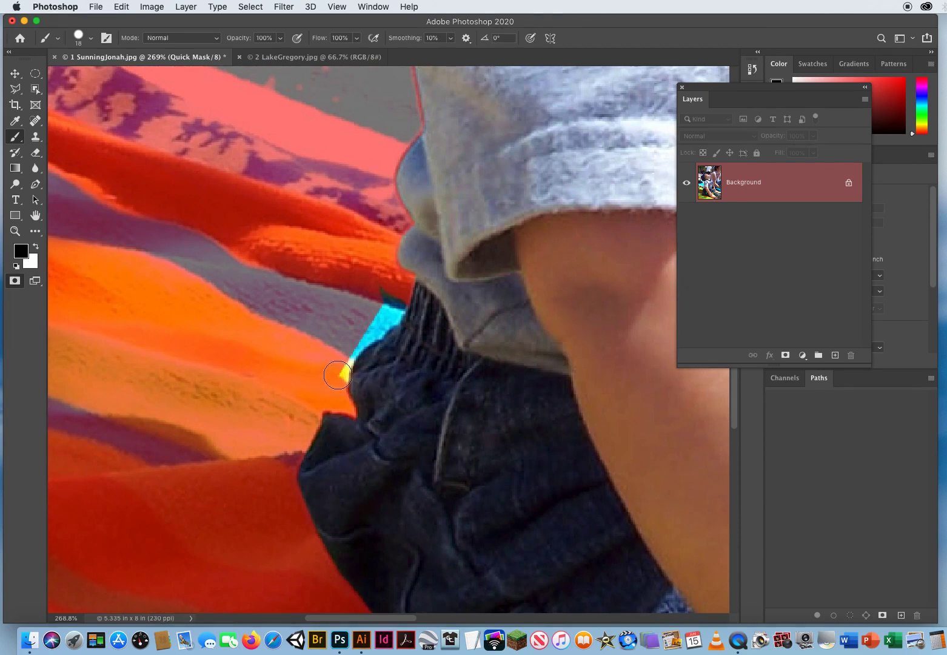
drag(336, 374, 395, 303)
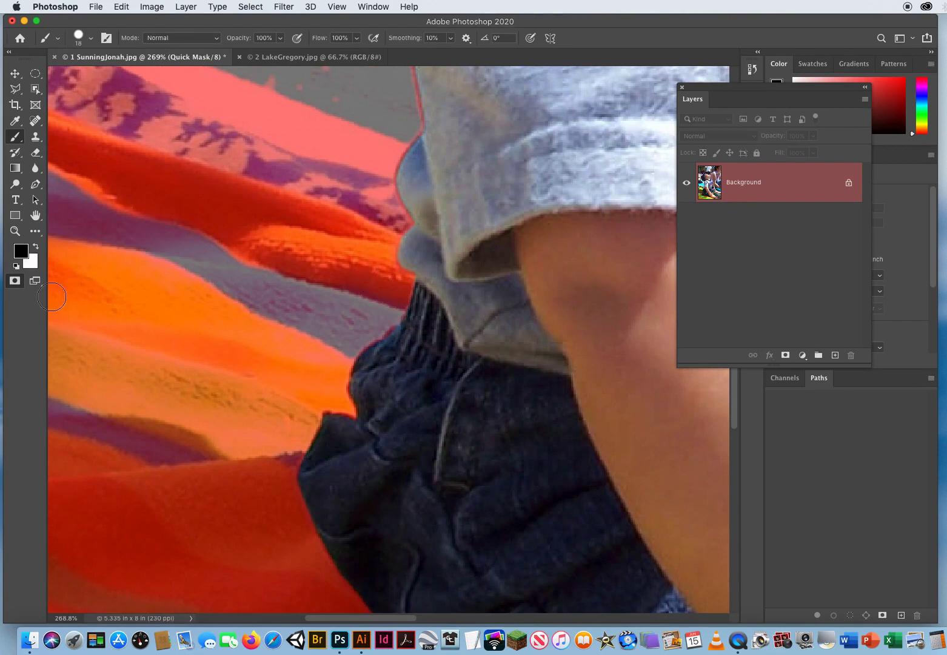
Paint black over the gap between the boy's torso, far arm and shorts
click(18, 232)
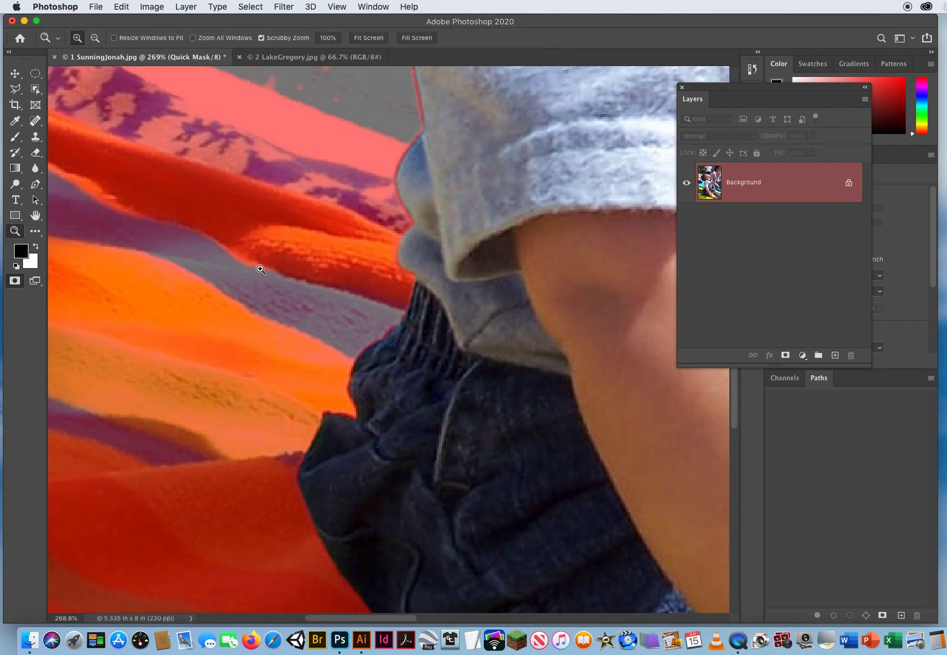
drag(573, 297, 308, 373)
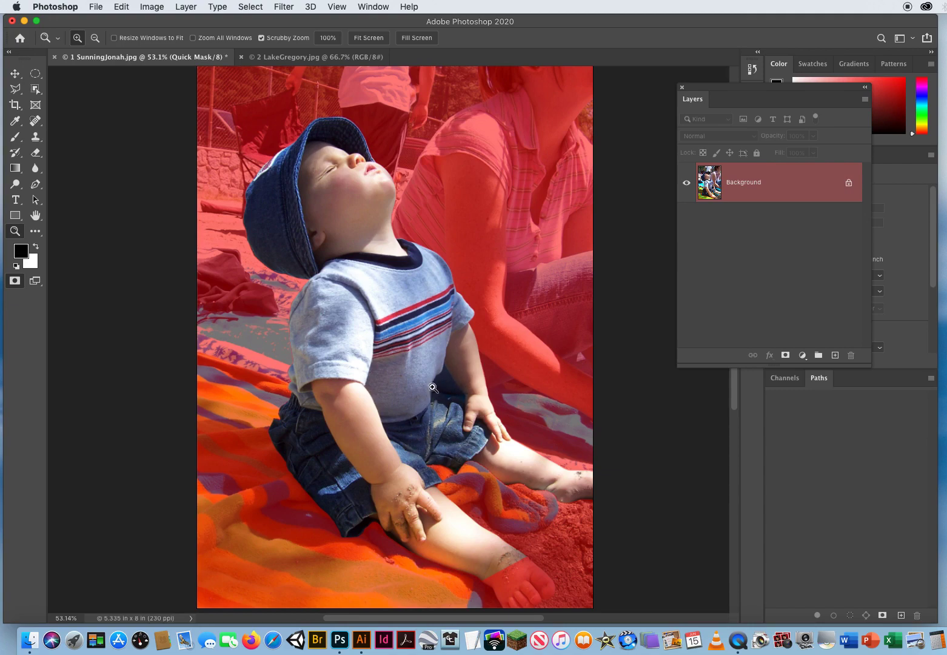
mouse_move(432, 387)
mouse_down()
mouse_move(514, 392)
mouse_move(447, 377)
mouse_move(355, 338)
mouse_up()
click(16, 137)
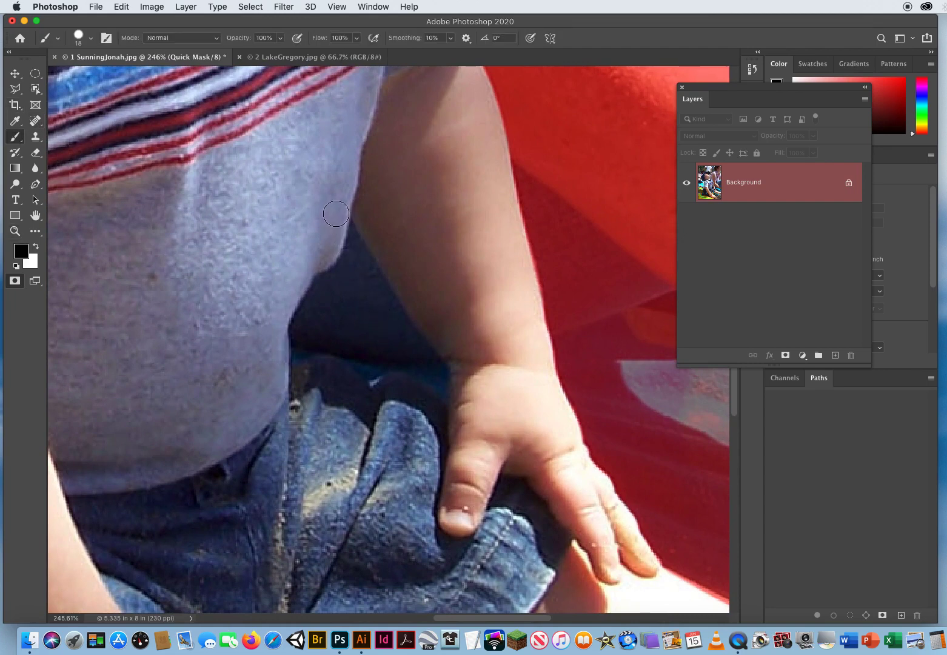
click(336, 214)
mouse_move(371, 277)
mouse_down()
mouse_move(436, 369)
mouse_move(432, 420)
mouse_move(428, 389)
mouse_move(413, 371)
mouse_move(370, 374)
mouse_move(326, 351)
mouse_move(296, 360)
mouse_move(288, 308)
mouse_move(340, 242)
mouse_move(295, 339)
mouse_move(369, 334)
mouse_move(378, 322)
mouse_move(364, 307)
mouse_move(357, 344)
mouse_move(312, 337)
mouse_up()
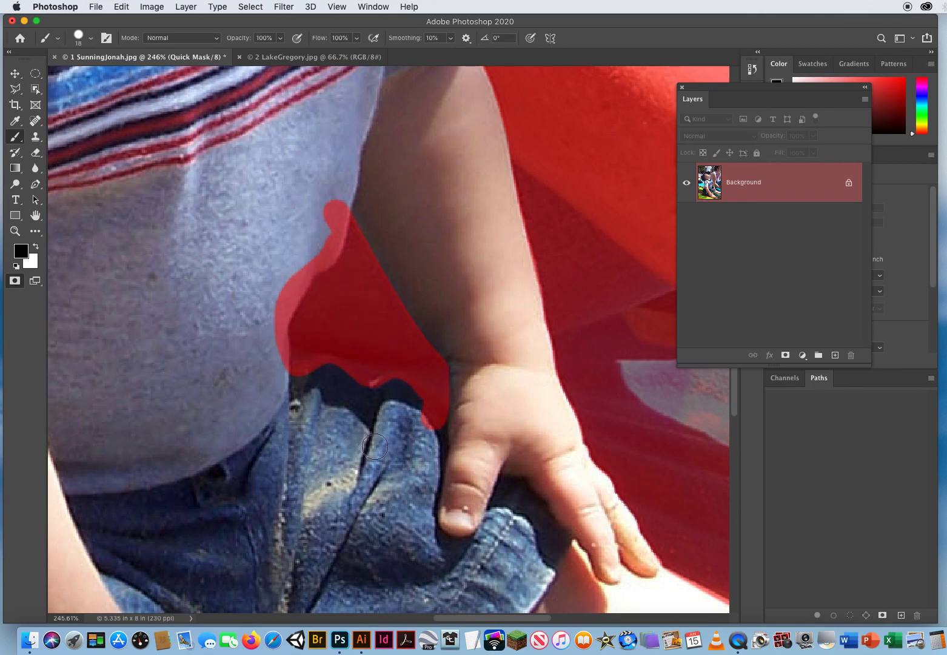
Clear the mask spill from the shorts' upper edge and the shirt's side with white
key(x)
mouse_move(292, 379)
mouse_down()
mouse_move(339, 372)
mouse_move(364, 393)
mouse_move(396, 387)
mouse_move(451, 427)
mouse_up()
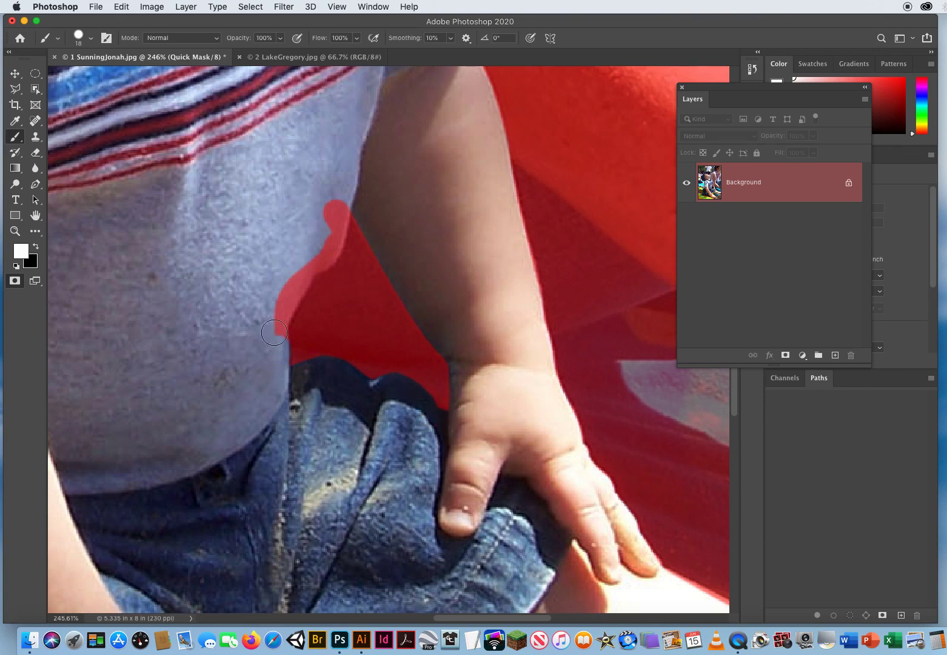
mouse_move(274, 333)
mouse_down()
mouse_move(302, 268)
mouse_move(328, 250)
mouse_move(335, 199)
mouse_up()
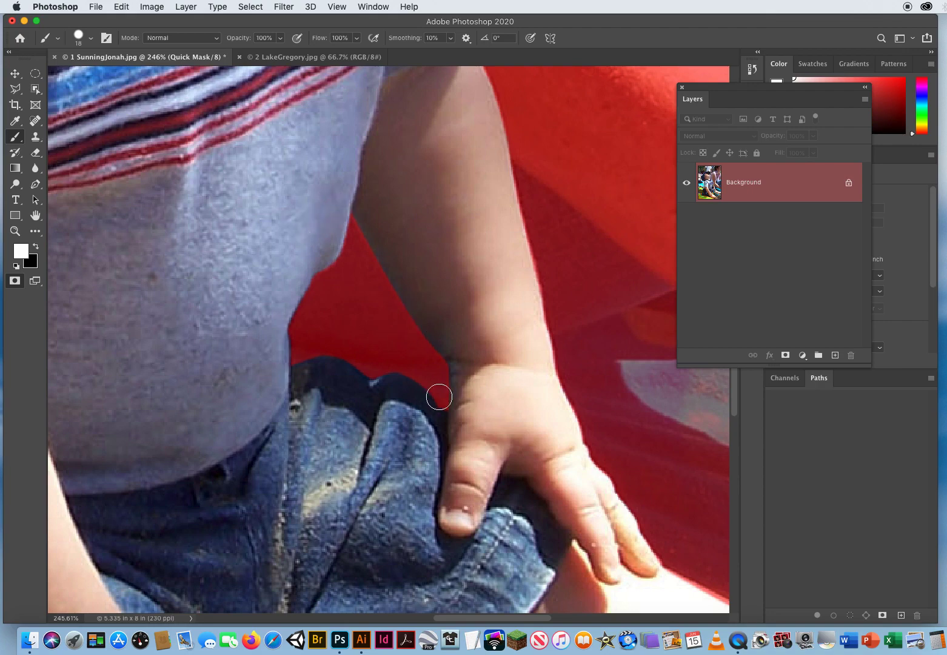
Exit Quick Mask mode to turn the mask into a selection, and inspect its outline along the boy's shoulders and neck
click(16, 231)
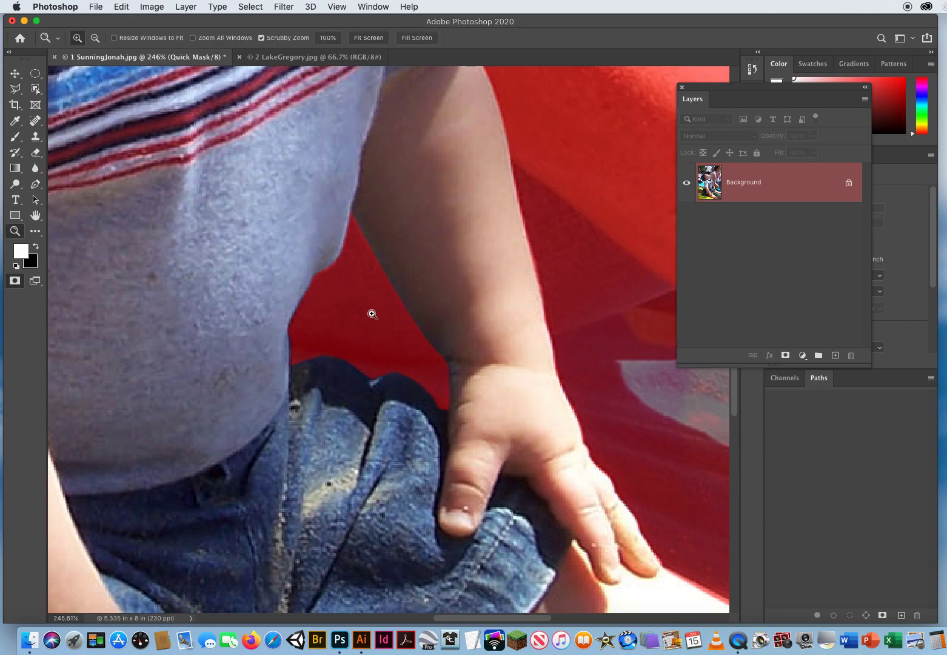
drag(372, 314, 302, 313)
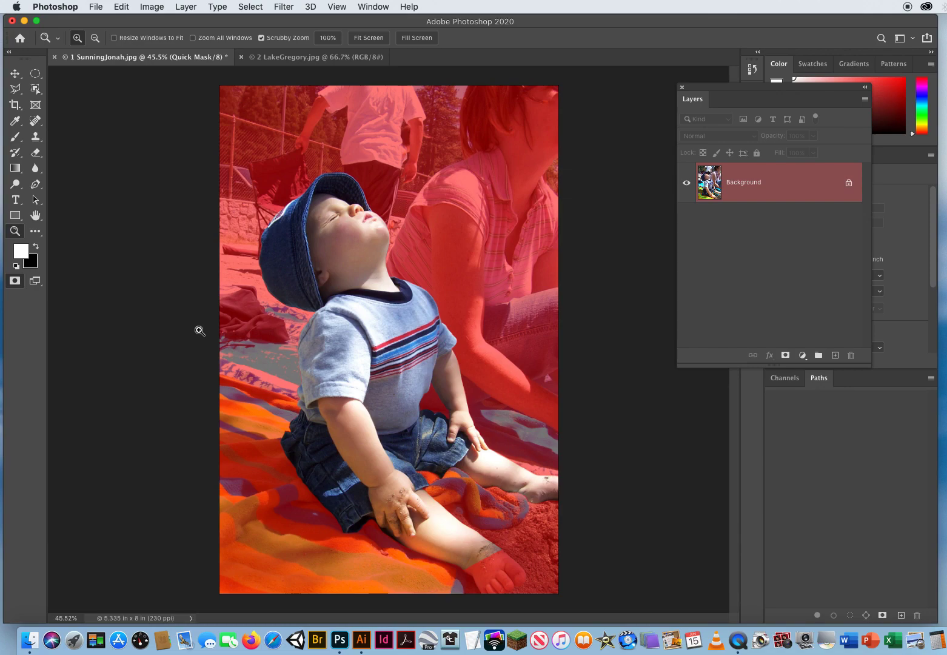
key(q)
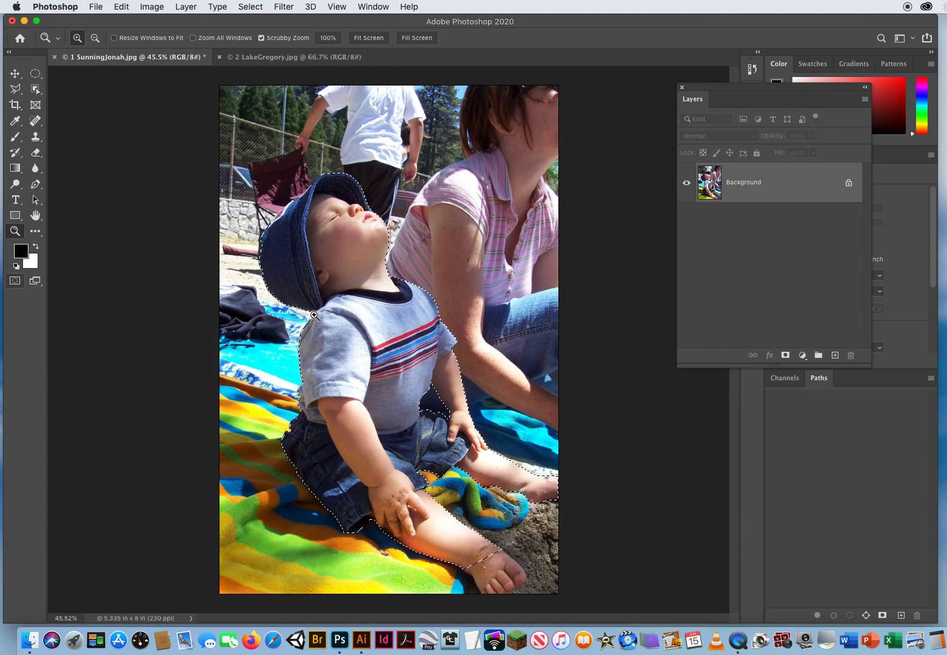
drag(314, 315, 265, 286)
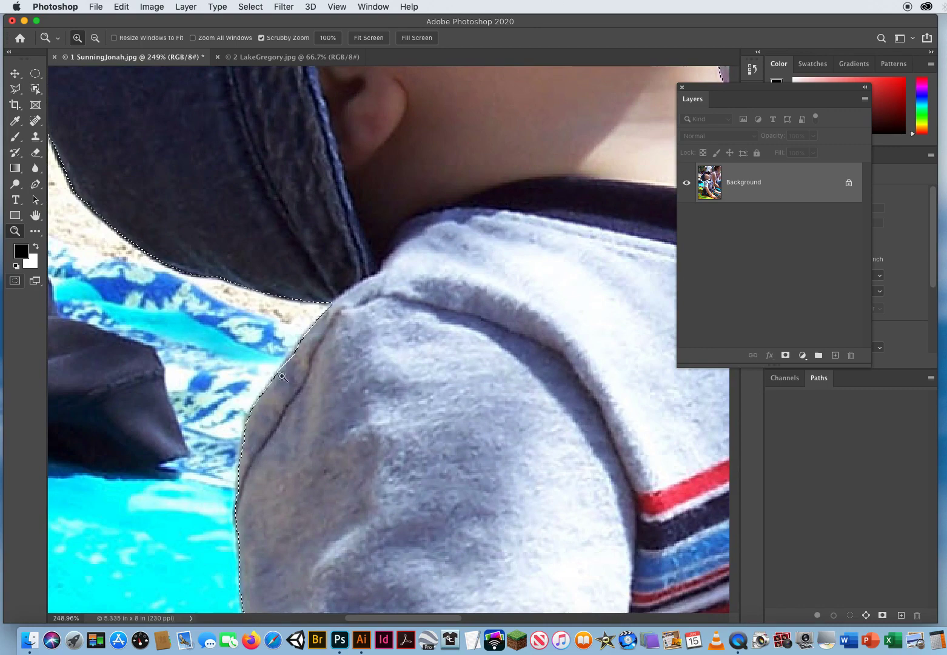
scroll(342, 320, up, 10)
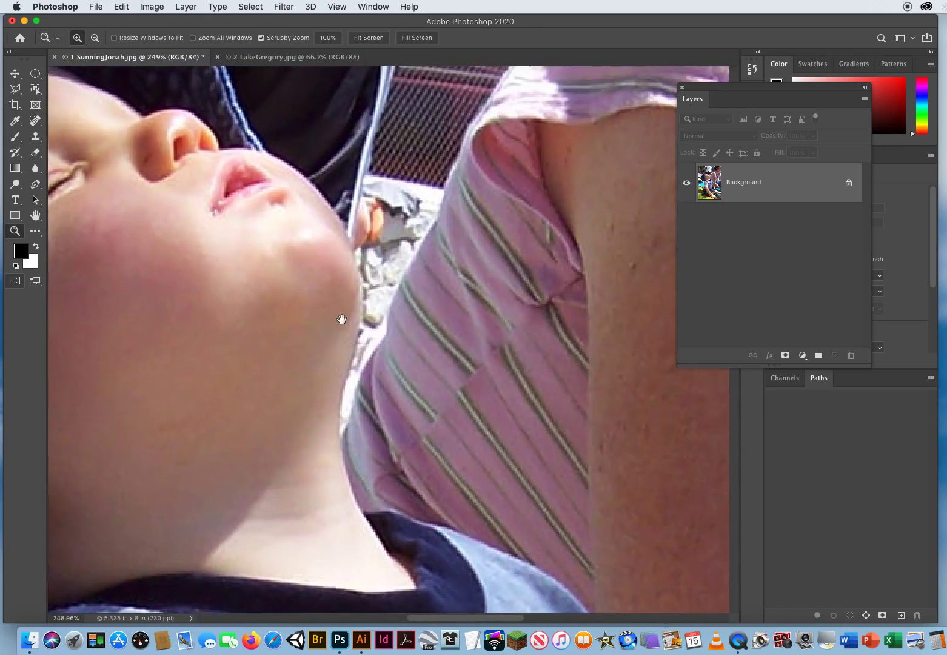
scroll(342, 320, down, 10)
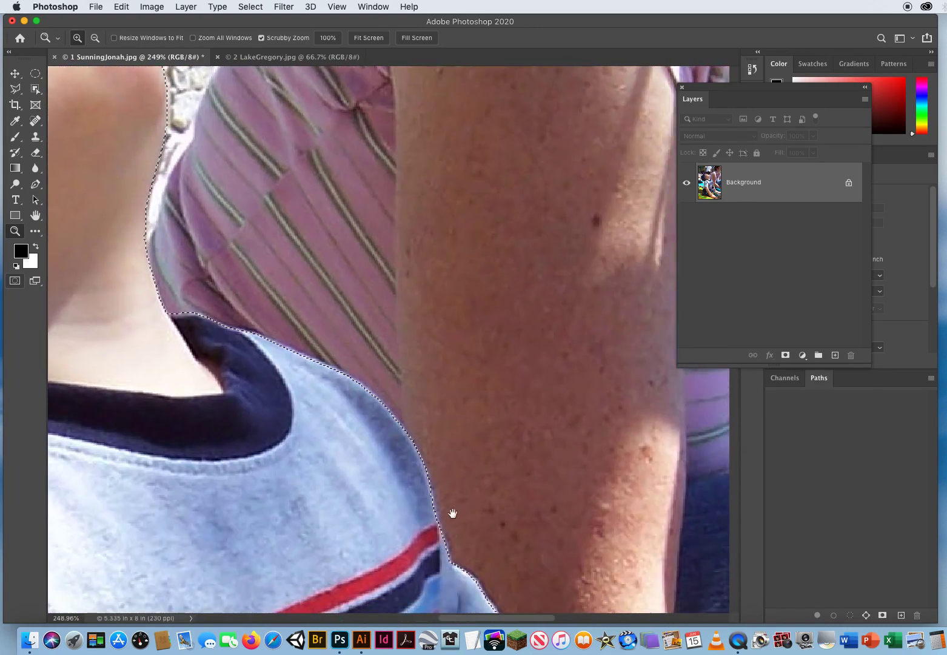
scroll(391, 359, down, 10)
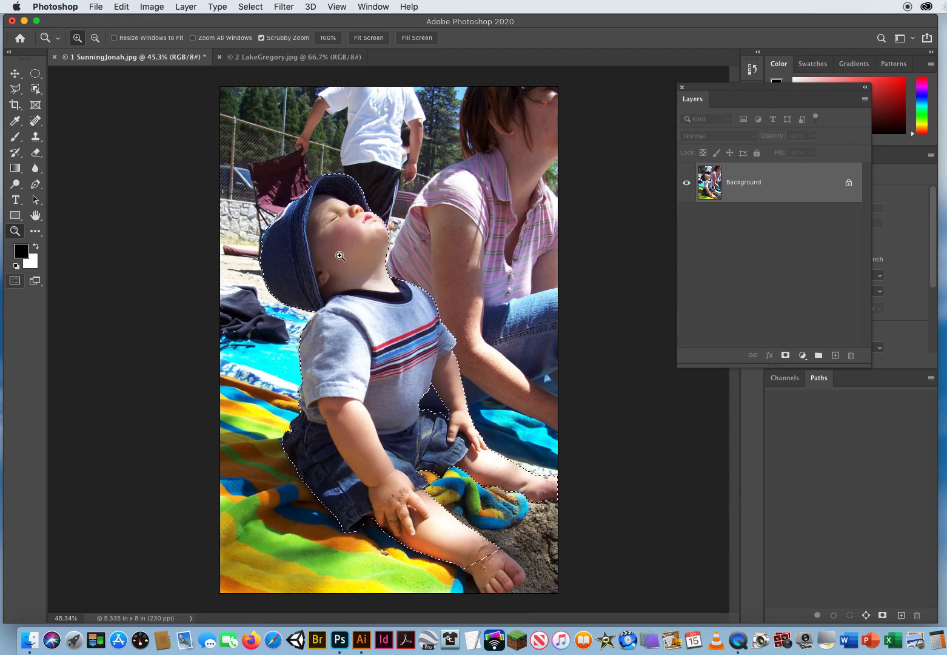
Place the selected boy into 2 LakeGregory.jpg with the Move tool as a trial, and delete the resulting layer
click(275, 57)
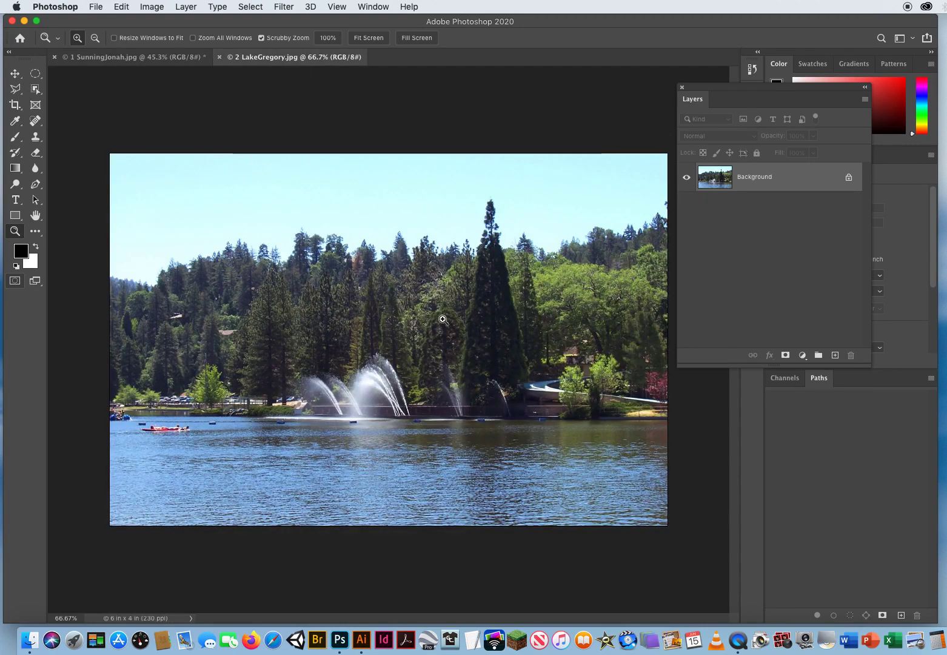
click(121, 57)
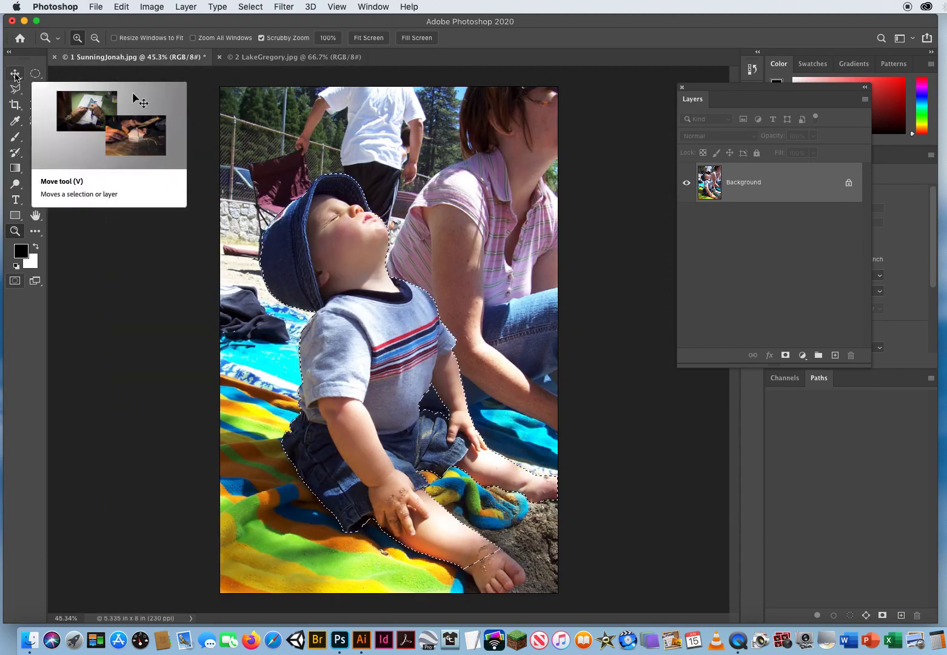
click(15, 74)
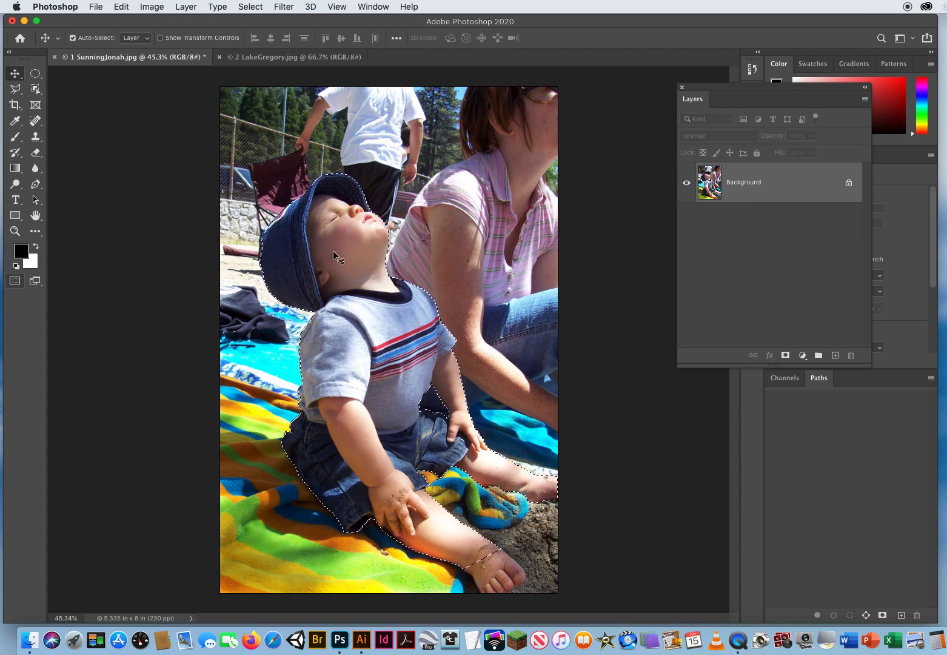
drag(334, 254, 269, 59)
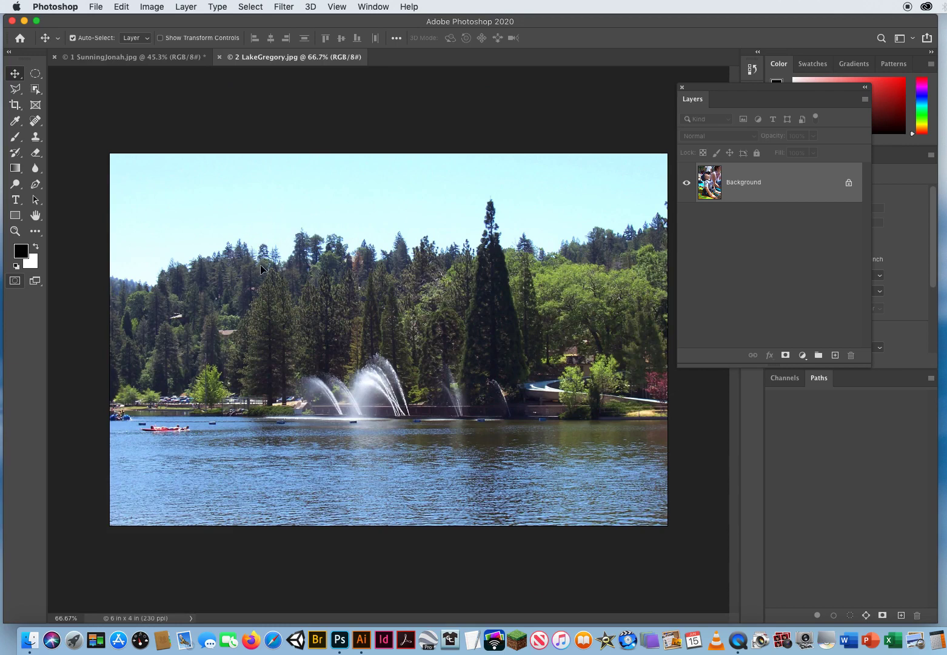
drag(260, 265, 261, 264)
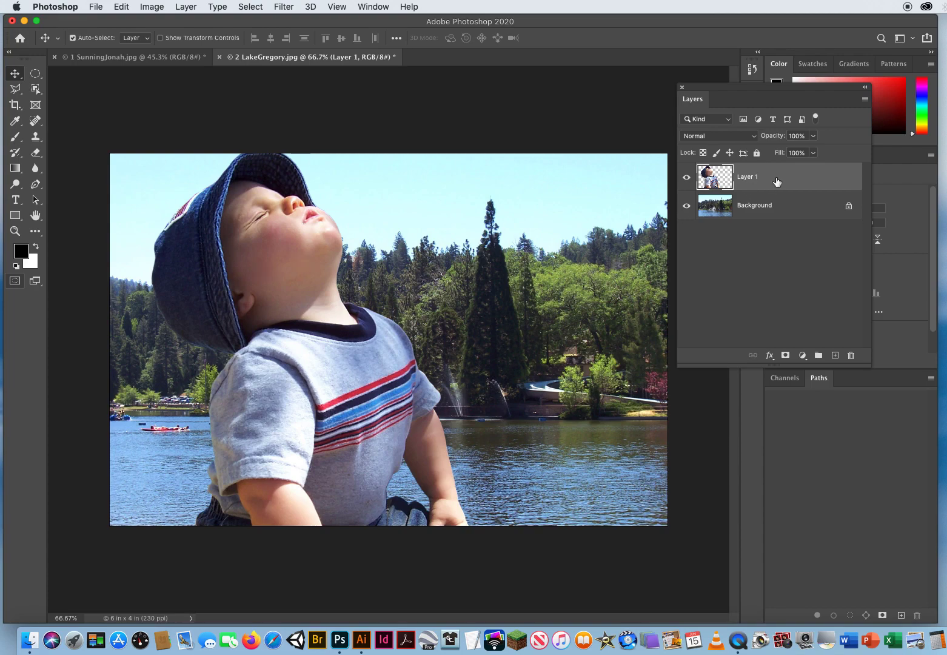
drag(777, 181, 851, 355)
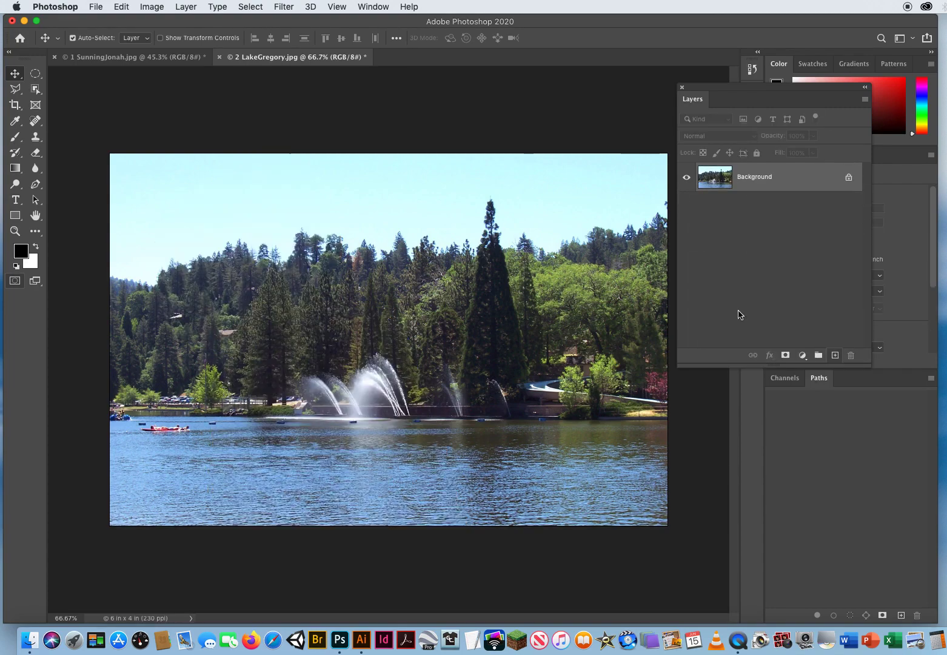
Transfer the selected boy from 1 SunningJonah.jpg into 2 LakeGregory.jpg as a new layer
click(193, 53)
drag(344, 270, 275, 59)
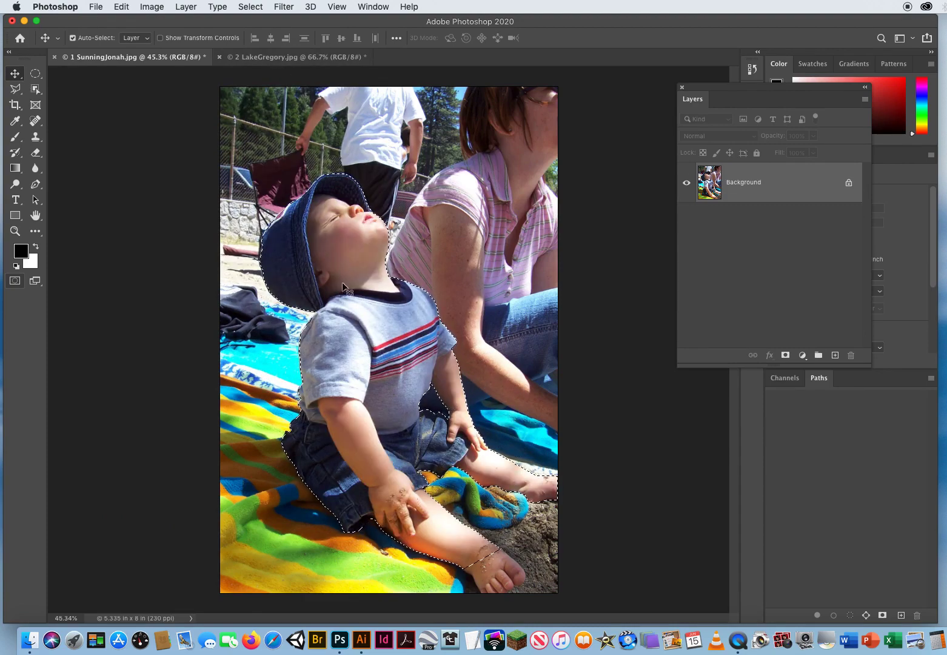
drag(337, 260, 274, 78)
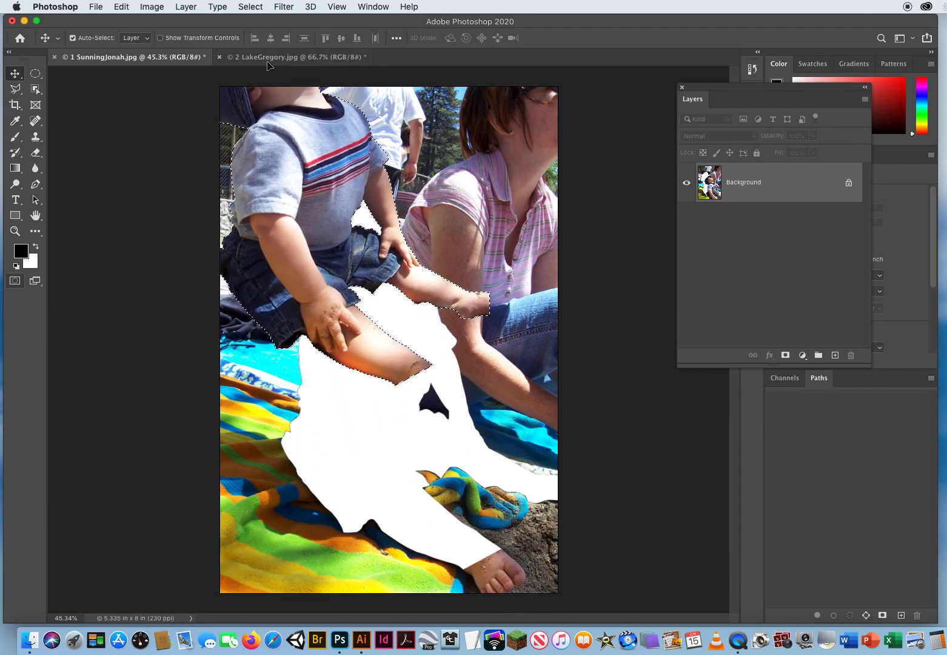
click(267, 58)
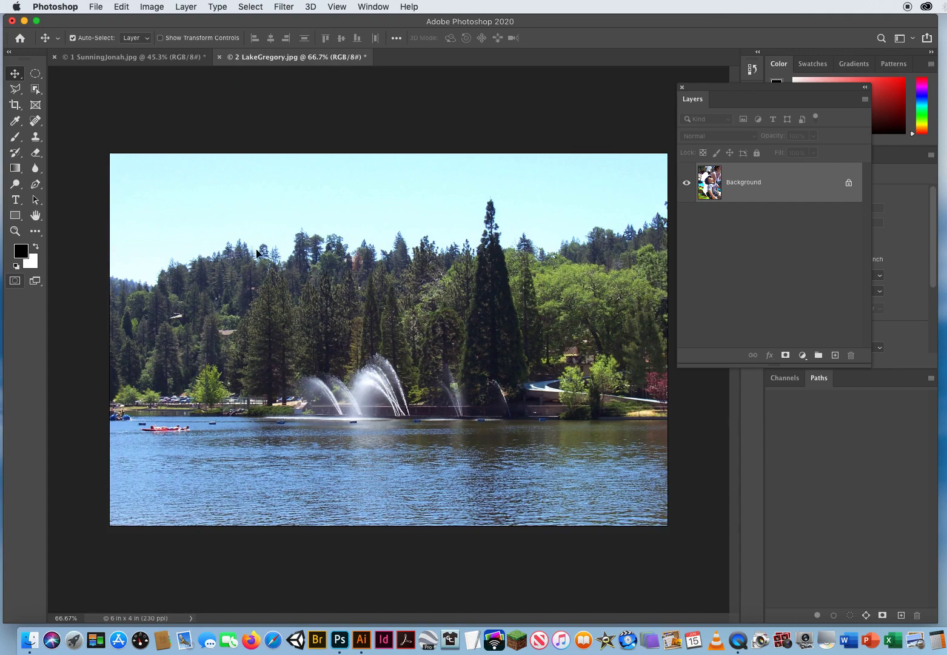
key(cmd+v)
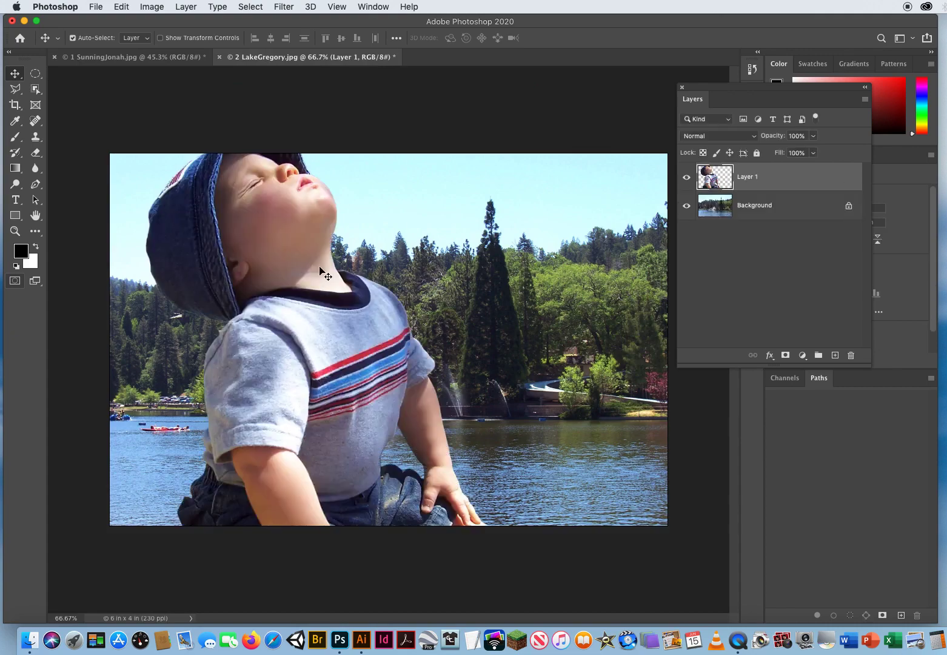
Scale the boy's layer proportionally to 76.28% with Free Transform and raise him so his hat sits just inside the image's upper edge
drag(302, 386, 280, 485)
key(super+t)
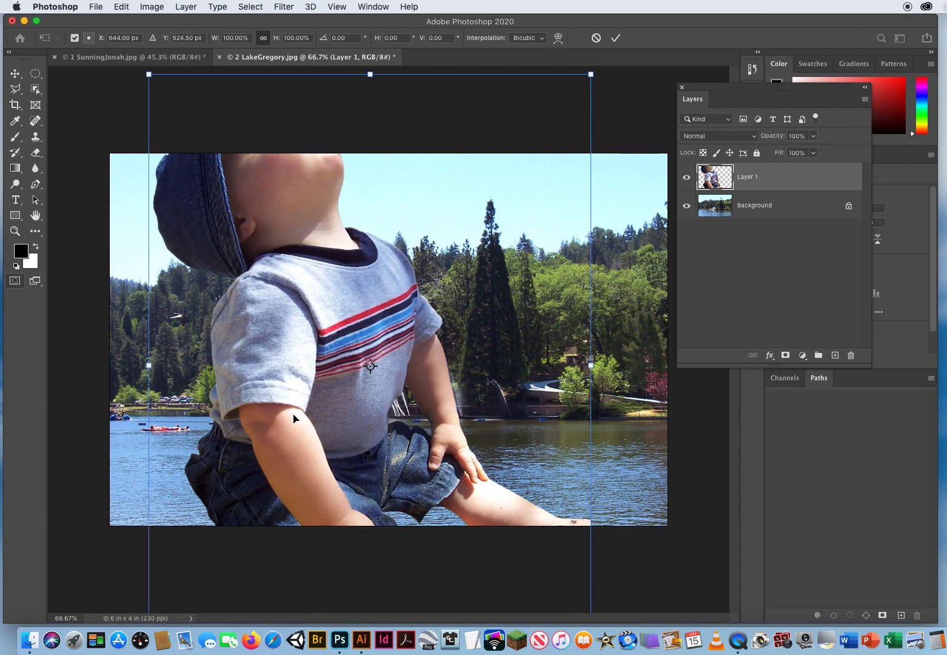
drag(298, 379, 295, 314)
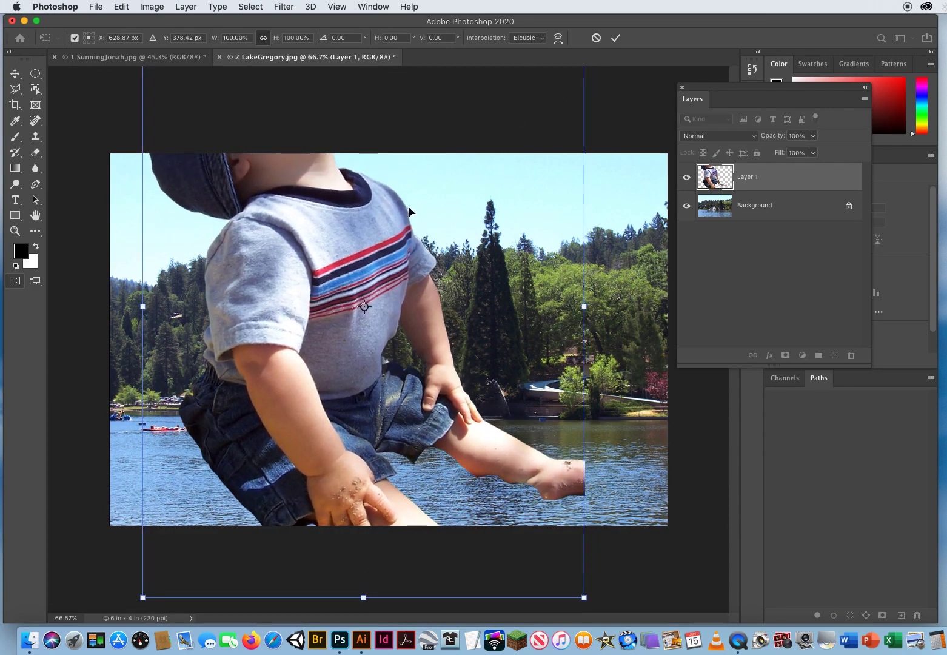
drag(369, 209, 359, 257)
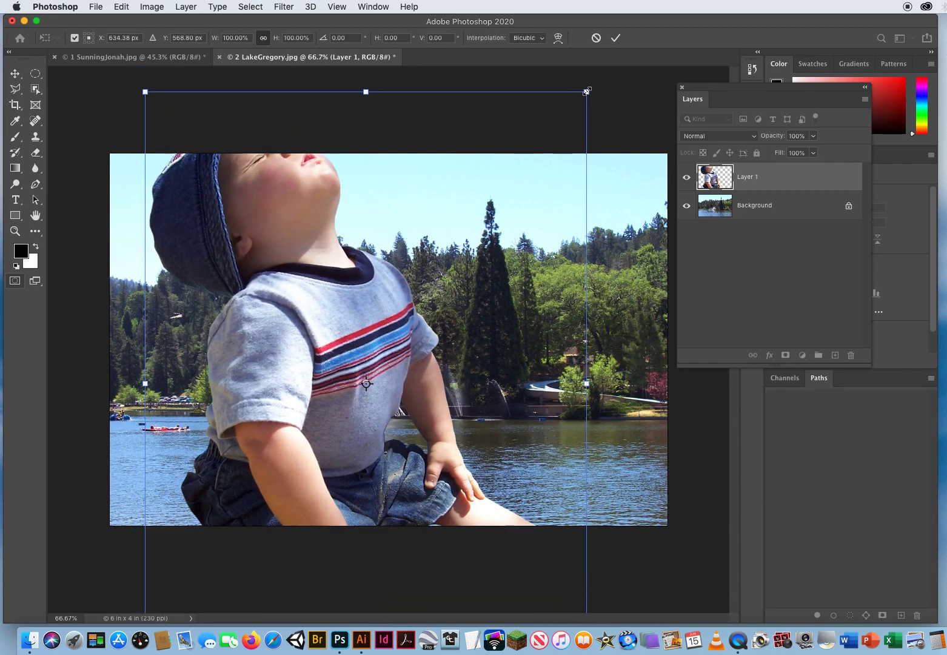
drag(587, 92, 482, 230)
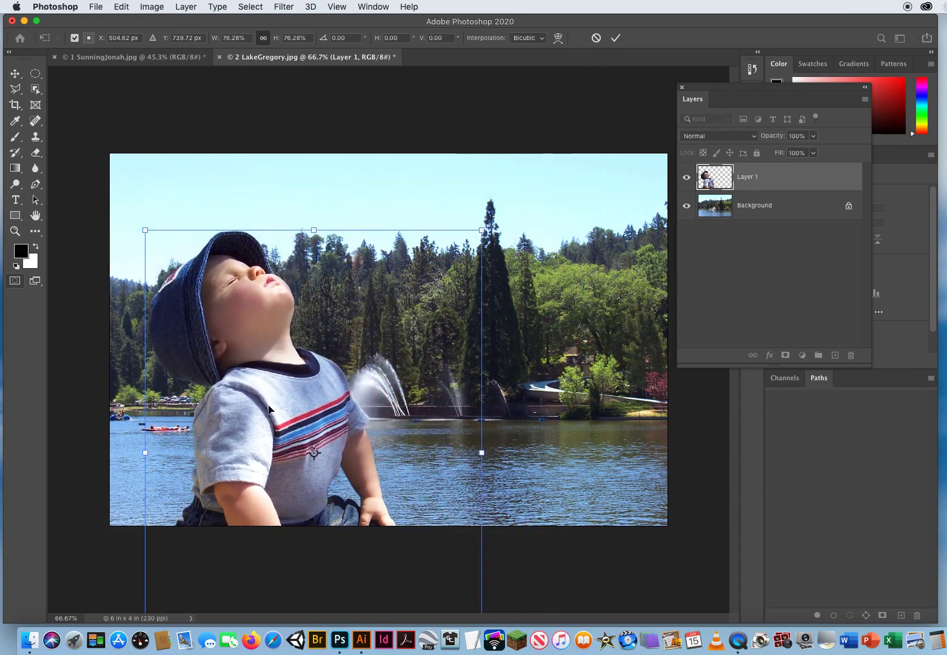
drag(269, 408, 274, 350)
drag(271, 346, 271, 339)
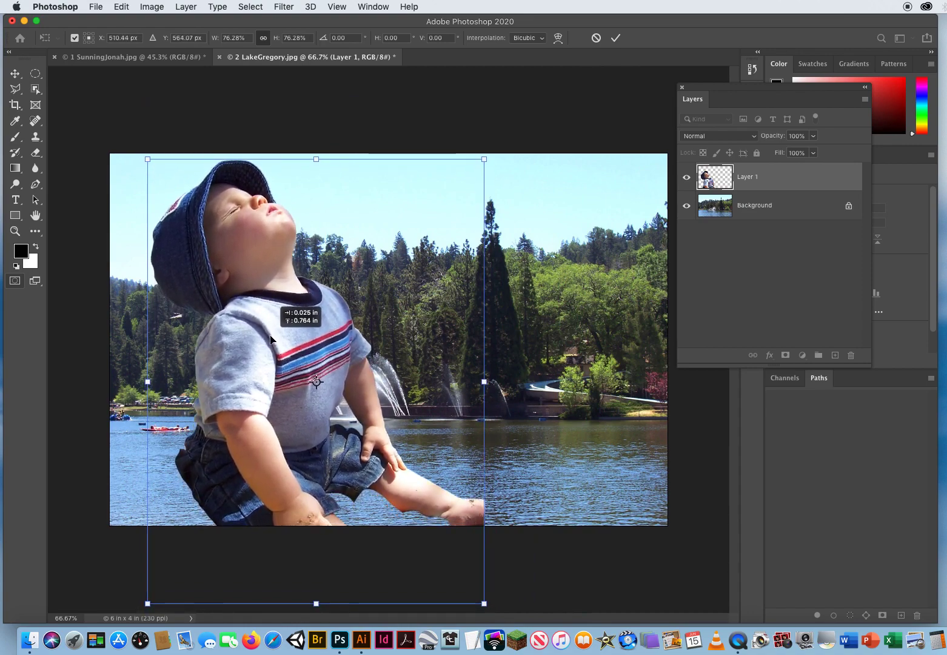
Reduce the boy's scale further to 73.10%, shift him slightly to the right, and apply the transform
drag(483, 161, 470, 178)
drag(282, 465, 283, 462)
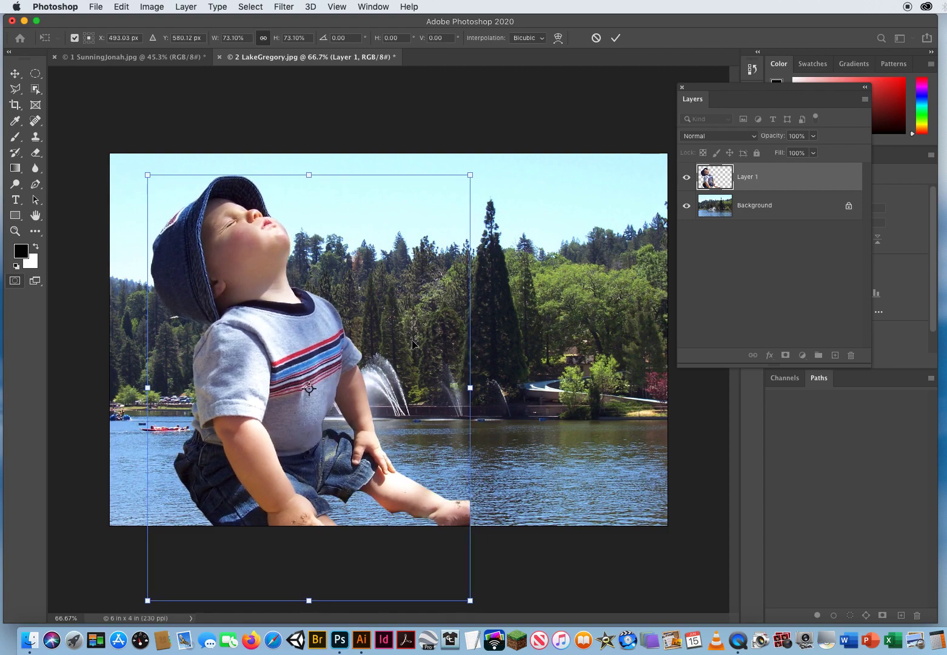
drag(323, 351, 328, 350)
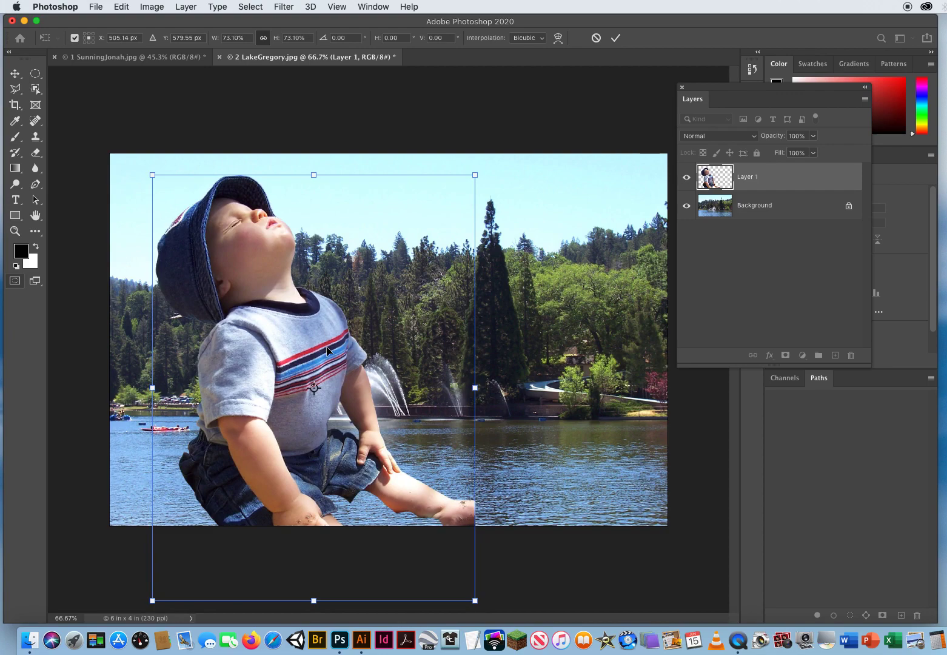
key(Return)
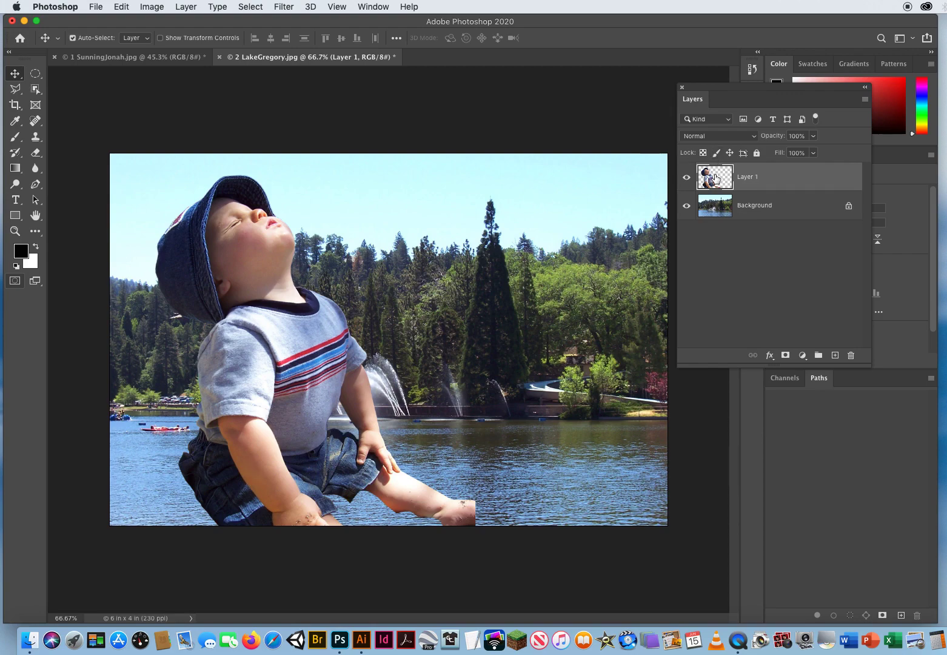
Add a layer mask to Layer 1, keeping black as the foreground colour and white as the background
click(786, 357)
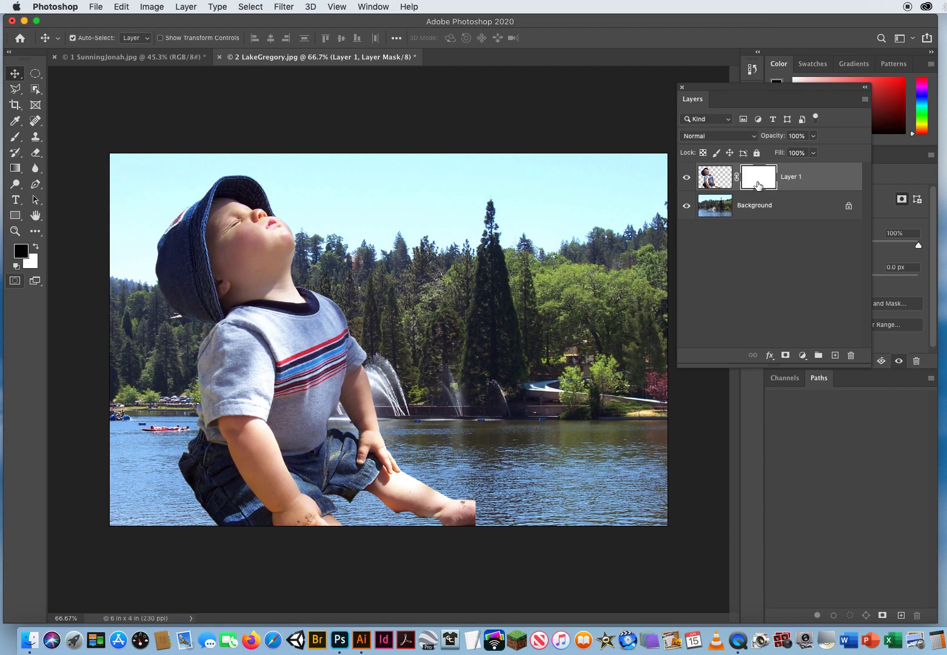
key(x)
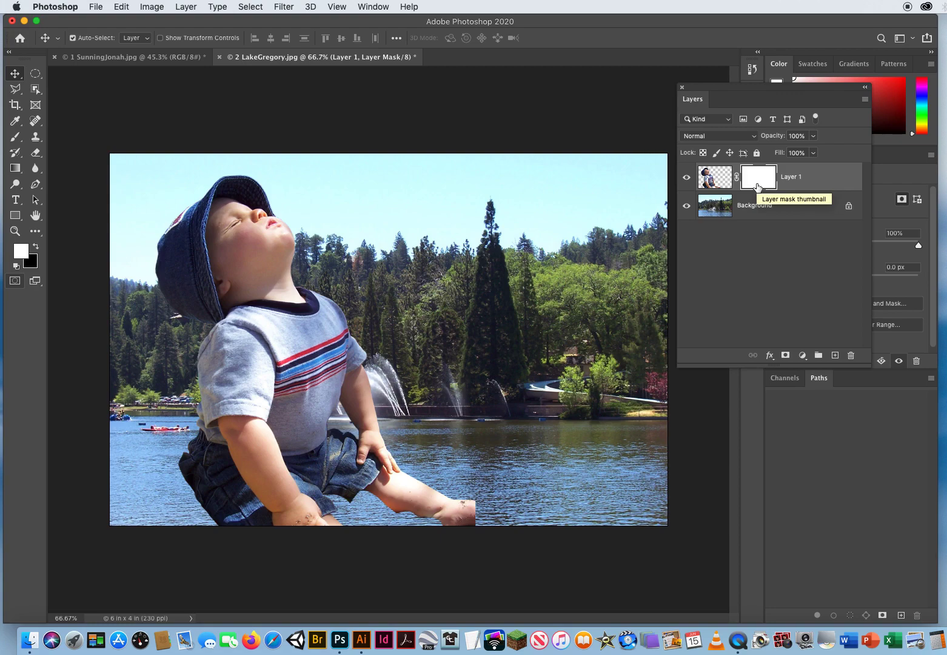
key(x)
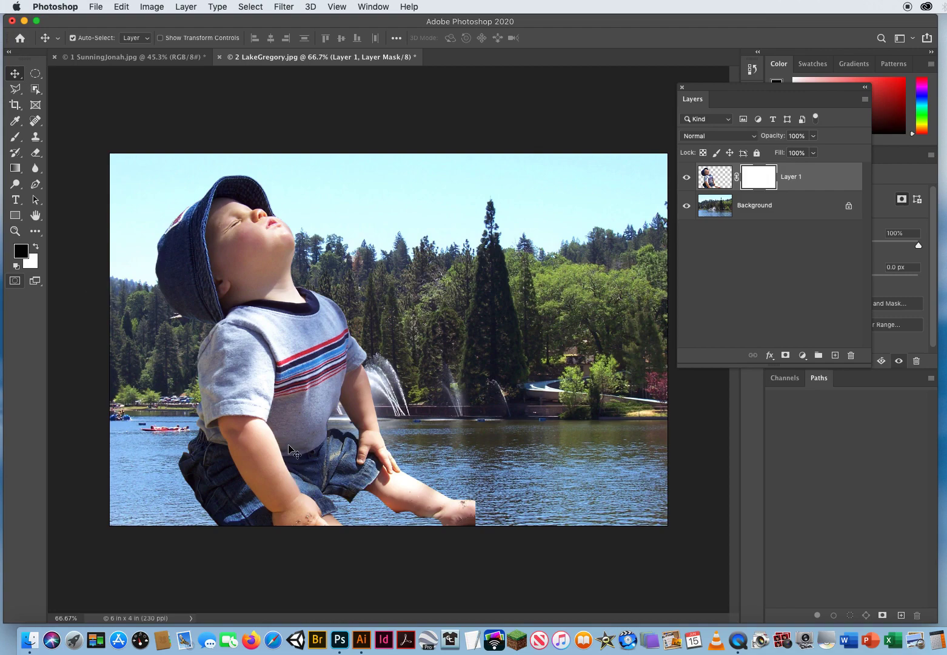
Set up the Gradient tool as a linear gradient with the first preset of the Basics group, black to white
click(15, 169)
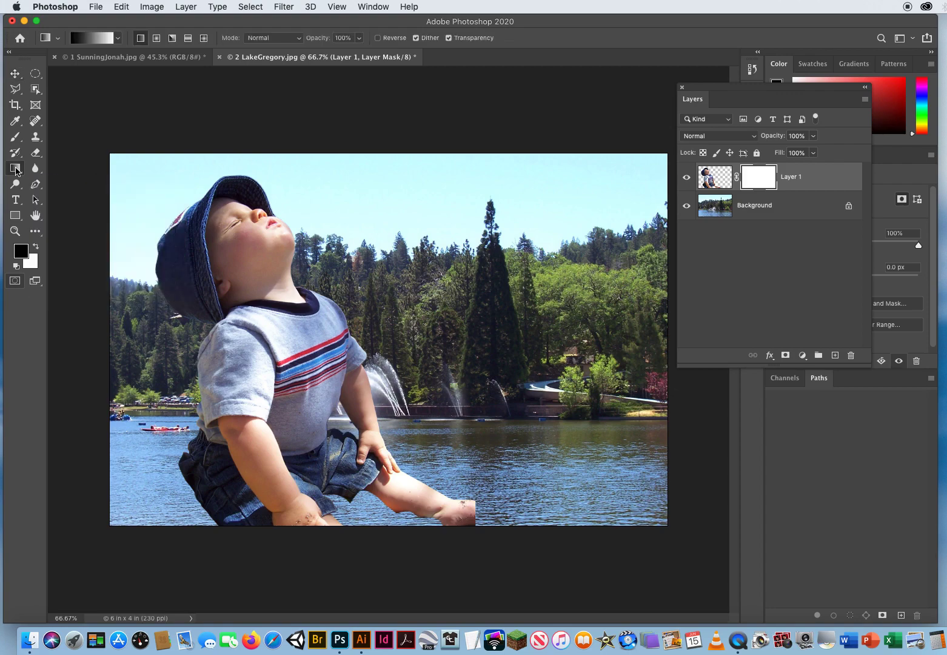
click(118, 38)
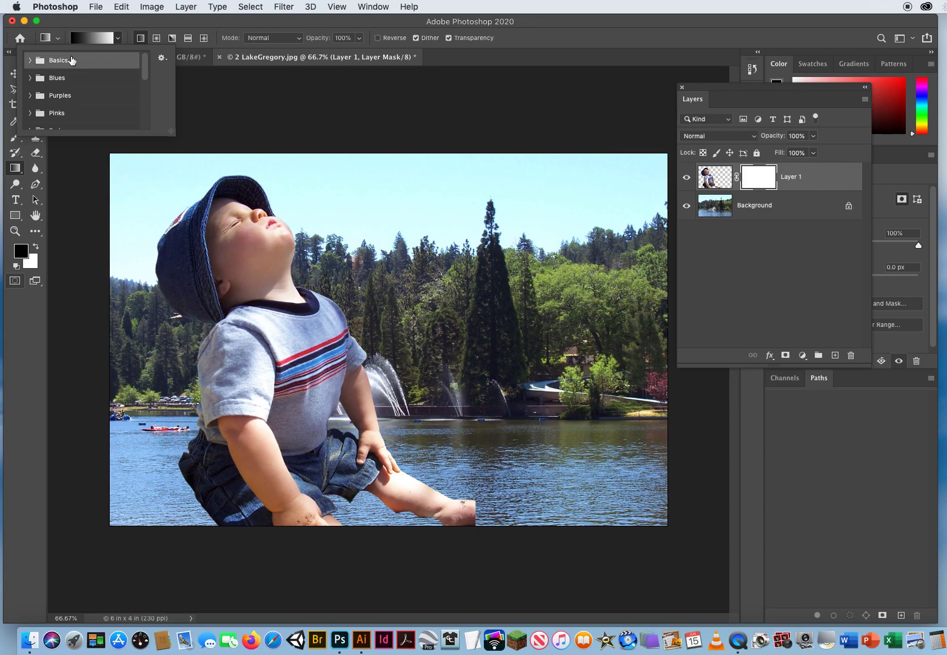
click(29, 60)
click(43, 78)
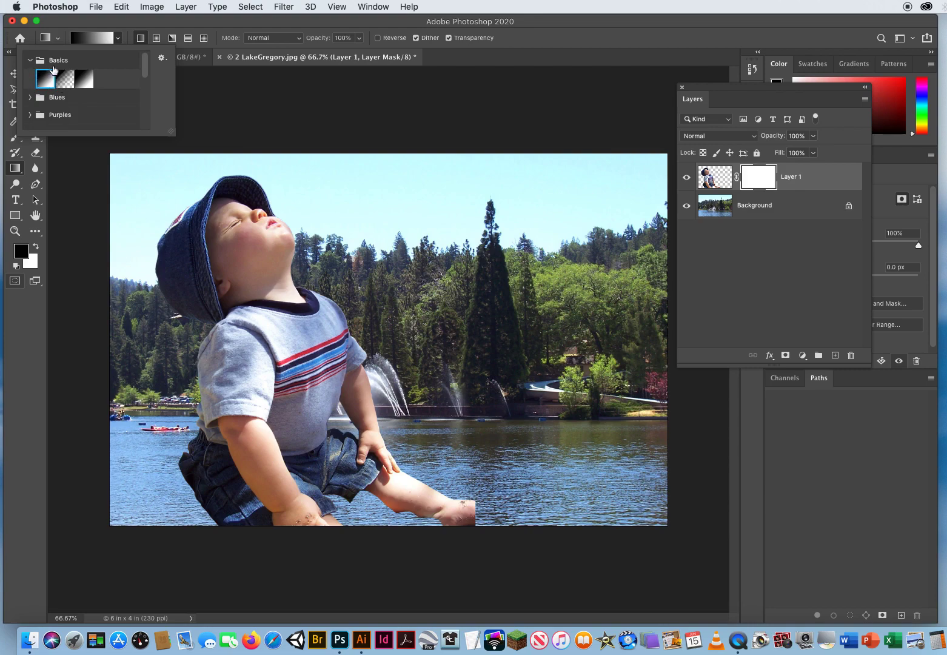
click(172, 38)
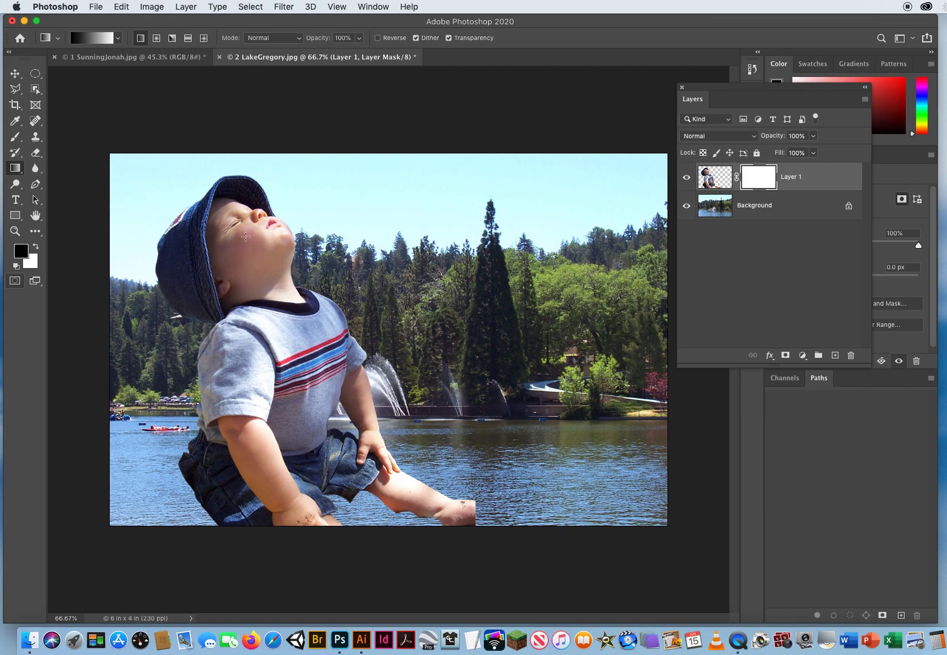
Try linear gradients of different lengths and directions on Layer 1's mask to compare how they fade the boy
drag(246, 237, 312, 394)
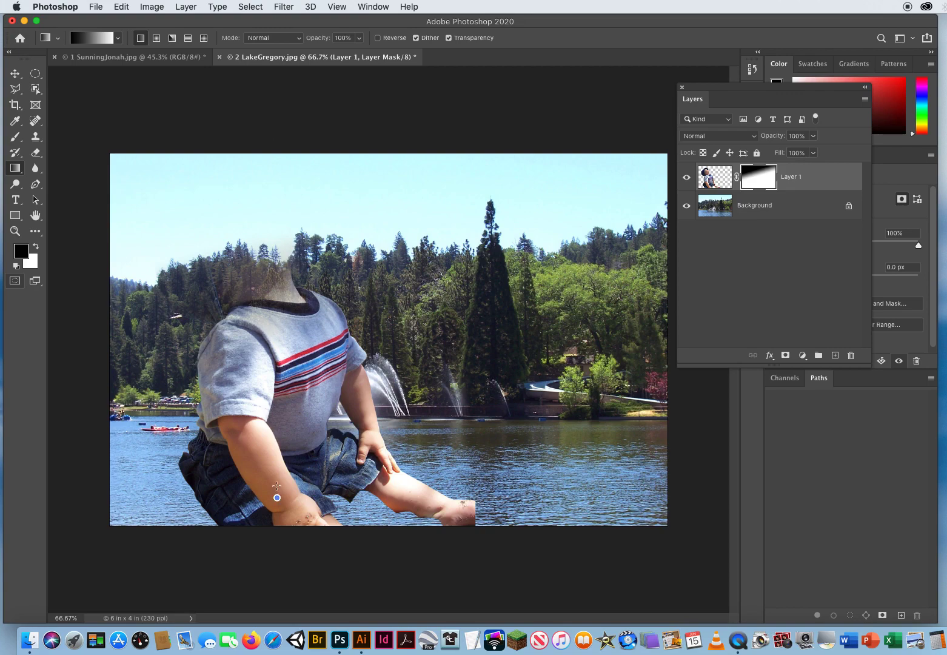
drag(277, 479, 268, 487)
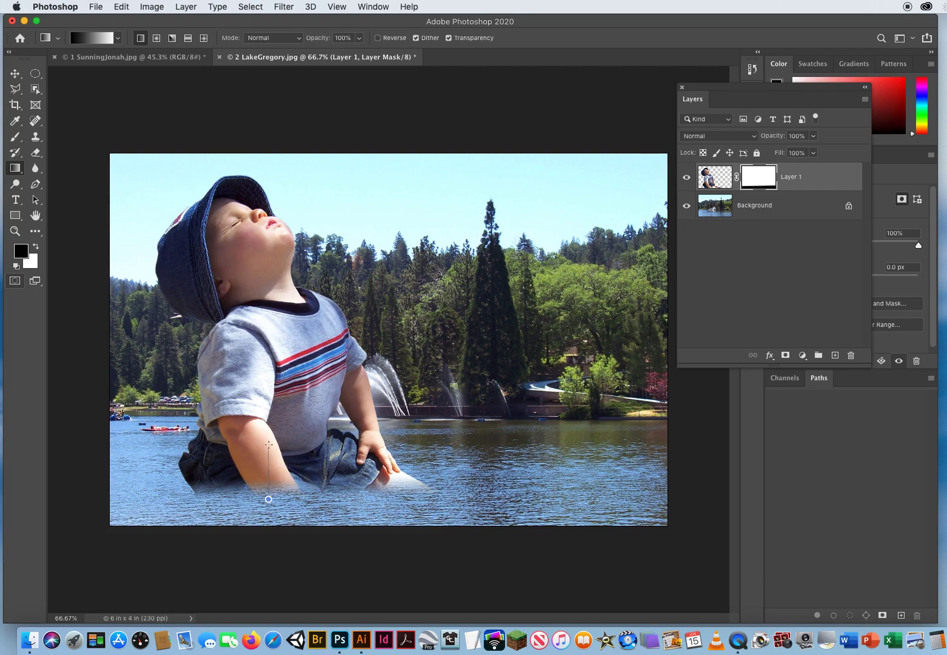
drag(269, 444, 268, 385)
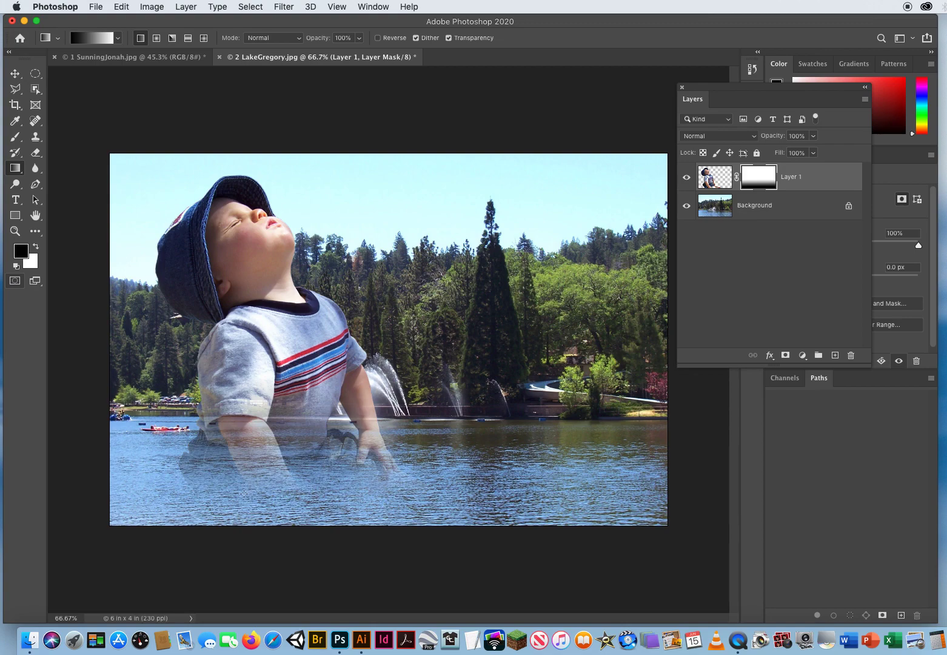
drag(244, 478, 292, 244)
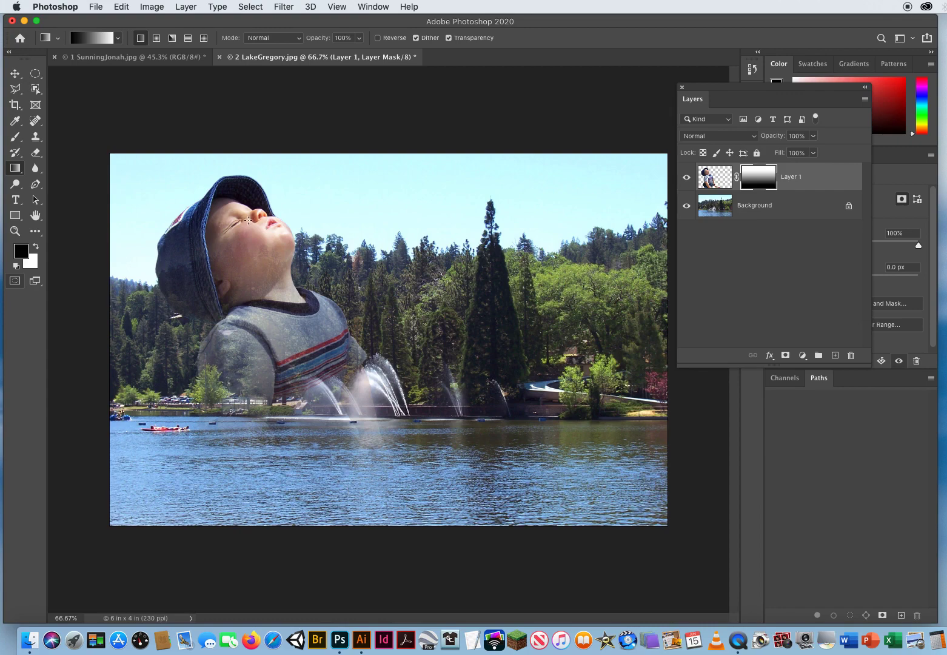
drag(250, 226, 250, 257)
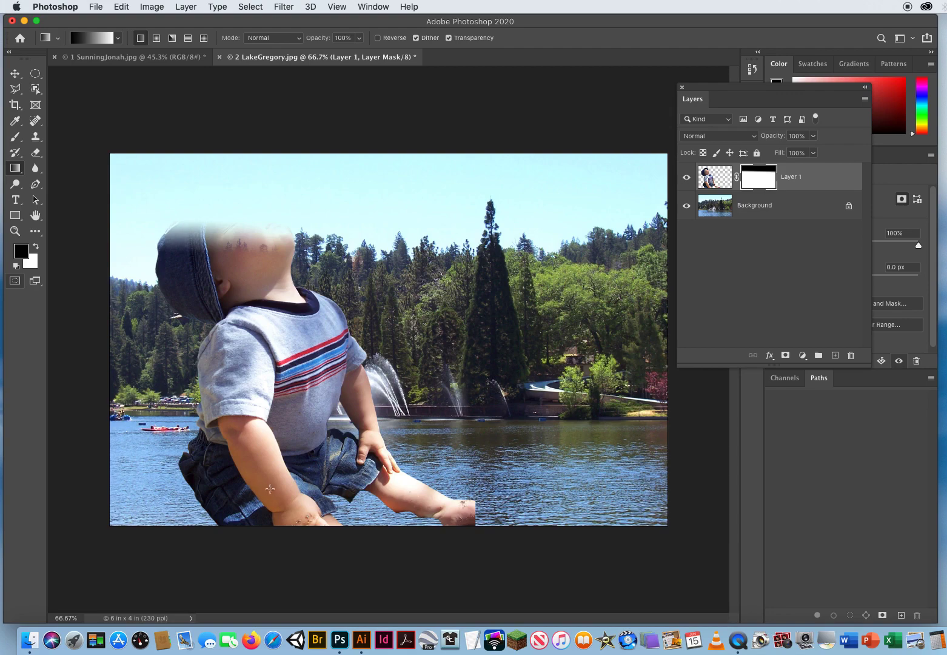
Fade the boy's lower edge into the water with a short upward mask gradient, and nudge him slightly up and left
drag(270, 488, 268, 479)
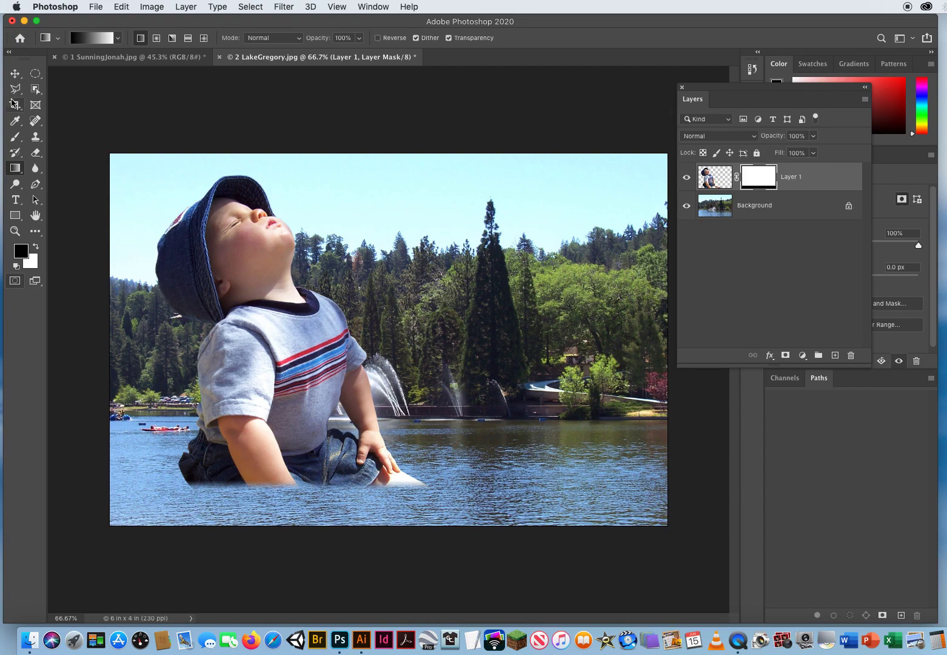
click(15, 73)
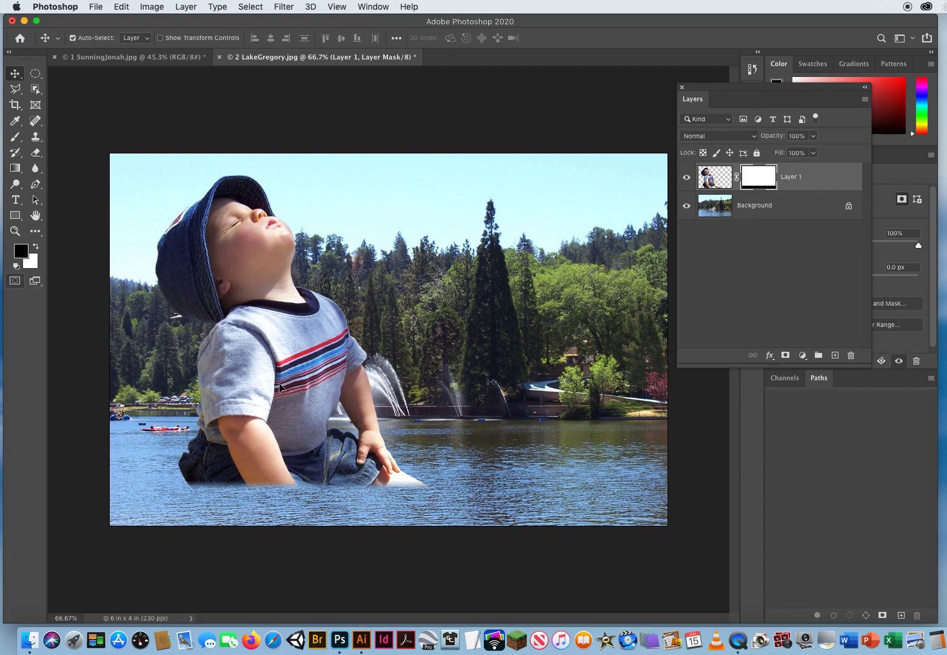
mouse_move(279, 393)
mouse_down()
mouse_move(539, 290)
mouse_move(463, 174)
mouse_move(255, 135)
mouse_move(283, 320)
mouse_move(271, 394)
mouse_move(274, 387)
mouse_up()
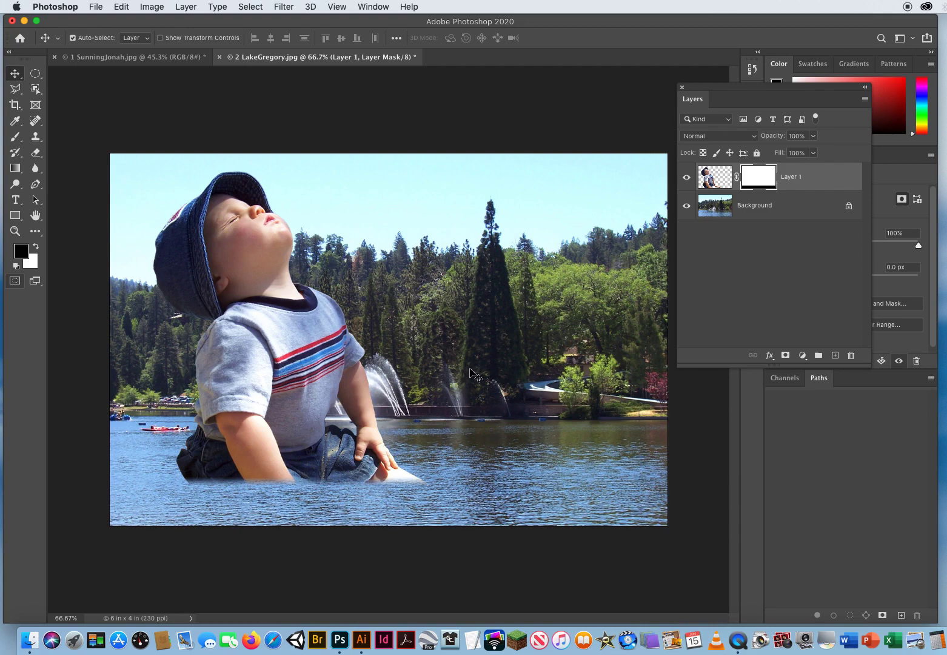
Duplicate the boy's layer together with its mask
key(super)
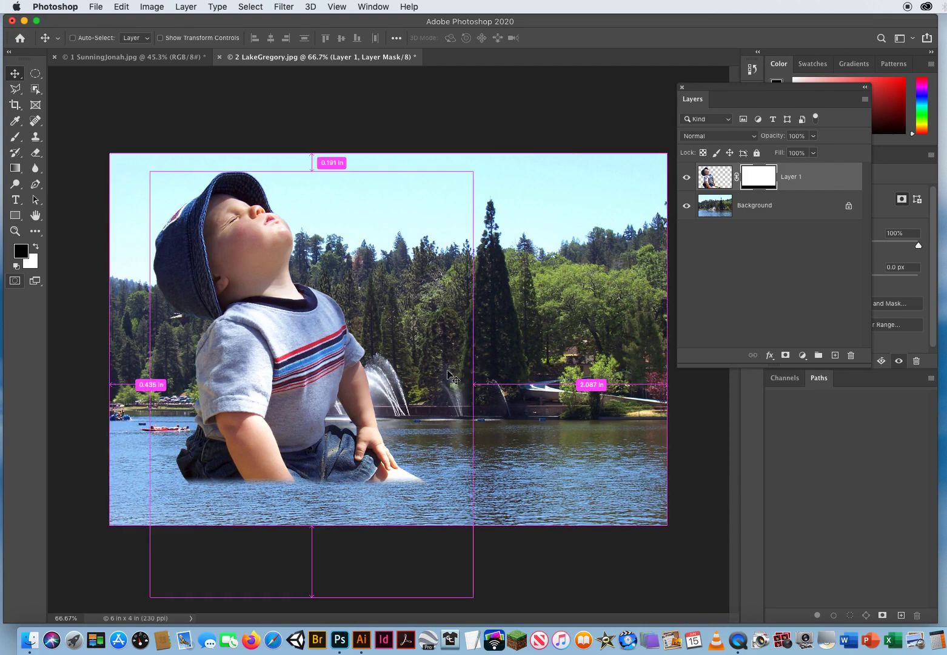
key(super+j)
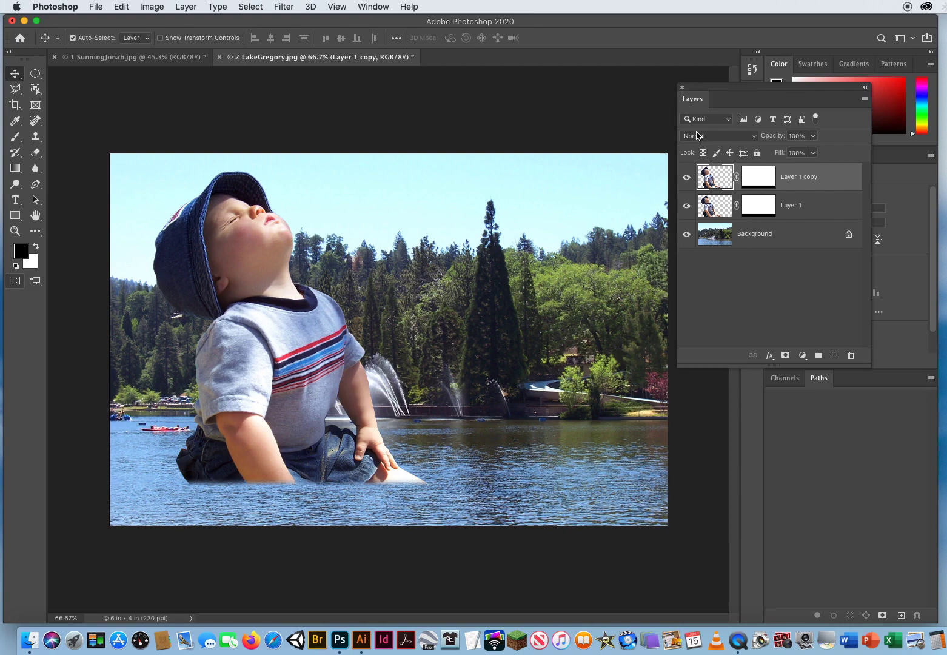
drag(283, 376, 537, 374)
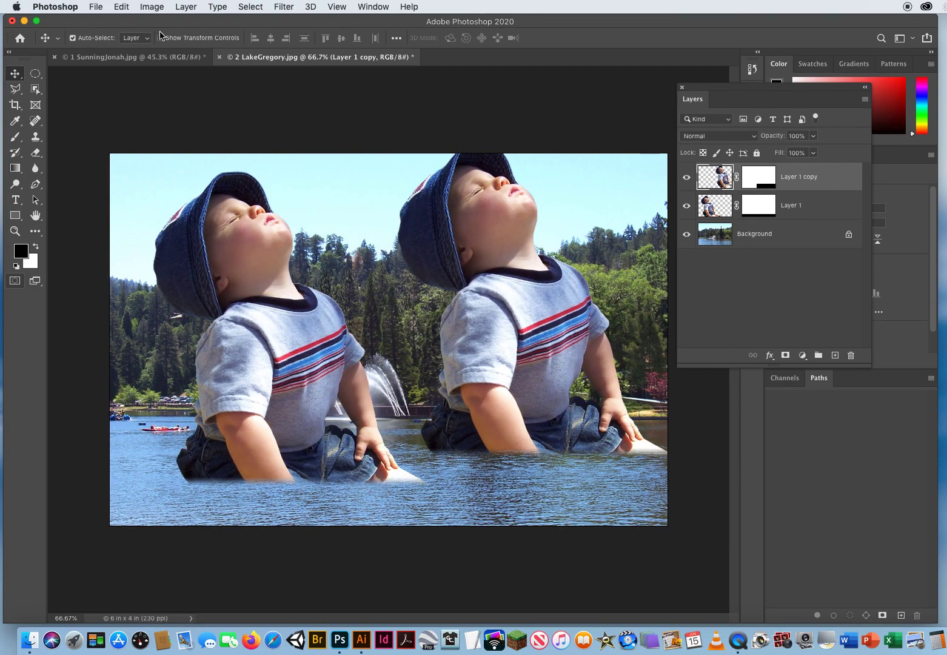
click(122, 7)
click(127, 22)
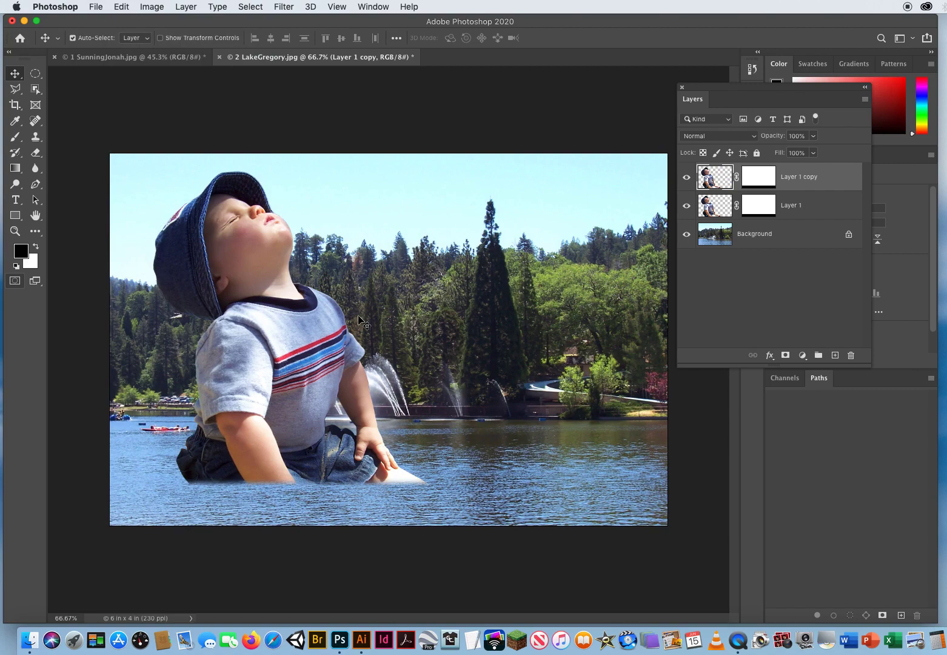
Flip Layer 1 copy vertically and move it down until it mirrors the boy below his waterline
click(122, 8)
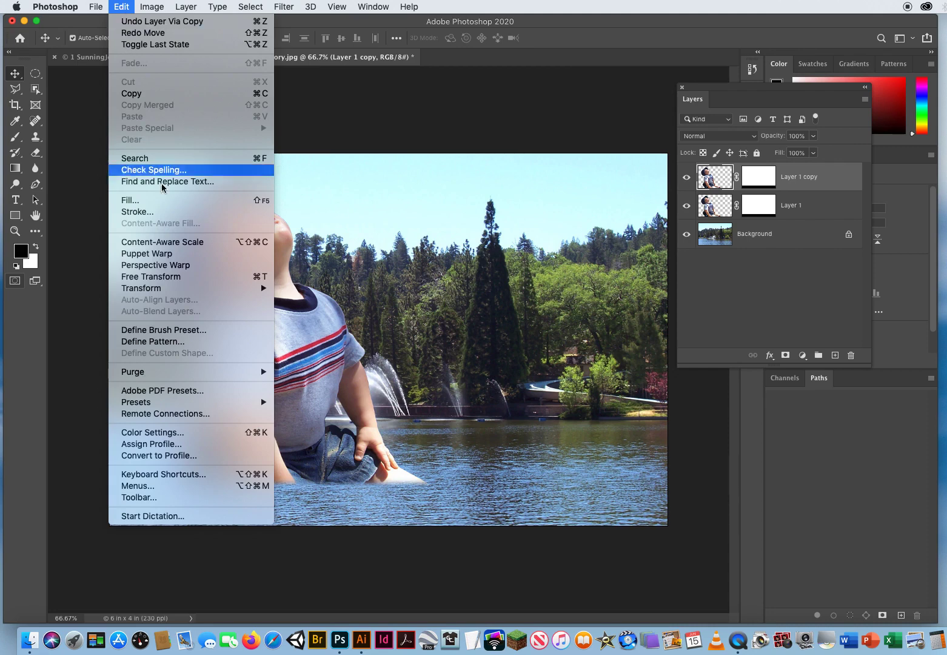
mouse_move(130, 292)
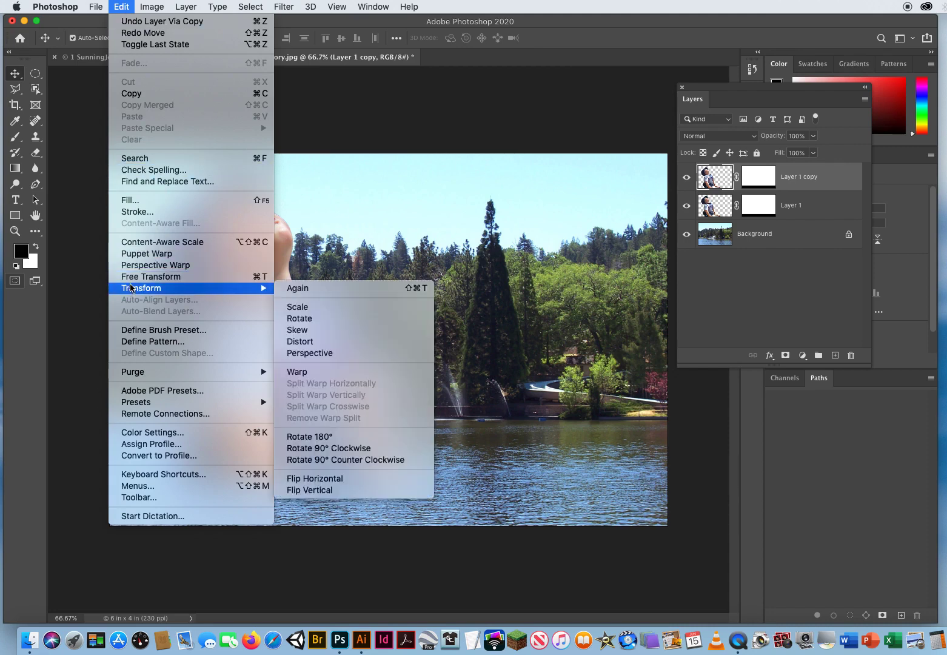
click(337, 491)
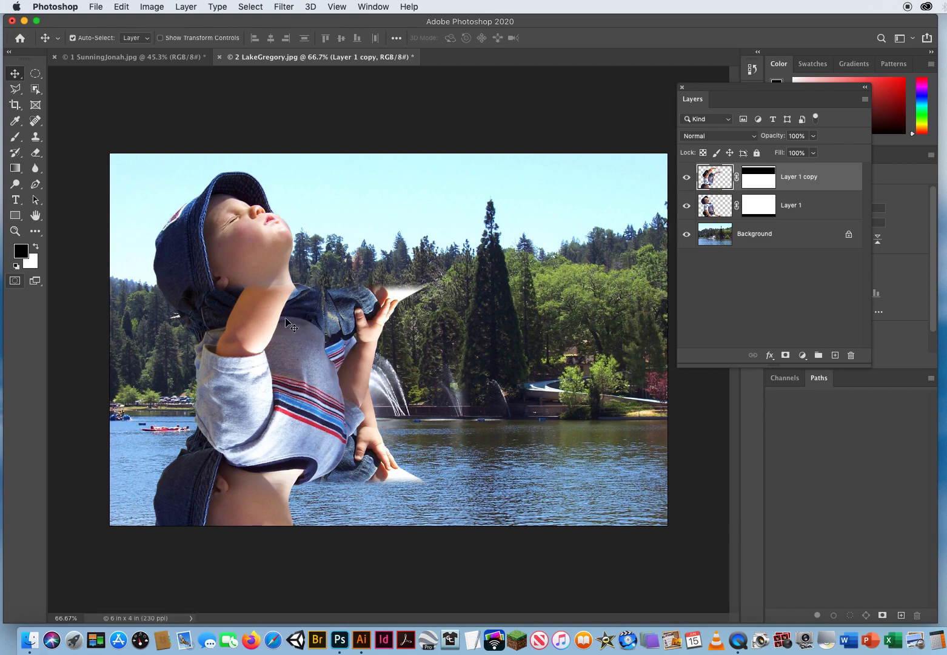
drag(288, 316, 277, 510)
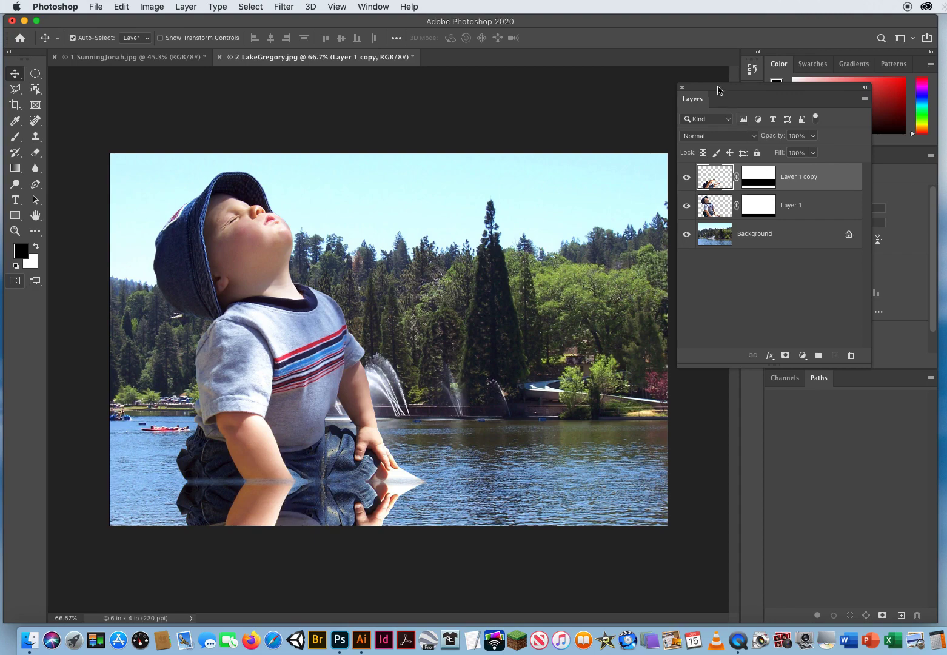
Set the blend mode of the flipped reflection on Layer 1 copy to Linear Burn
drag(719, 88, 572, 90)
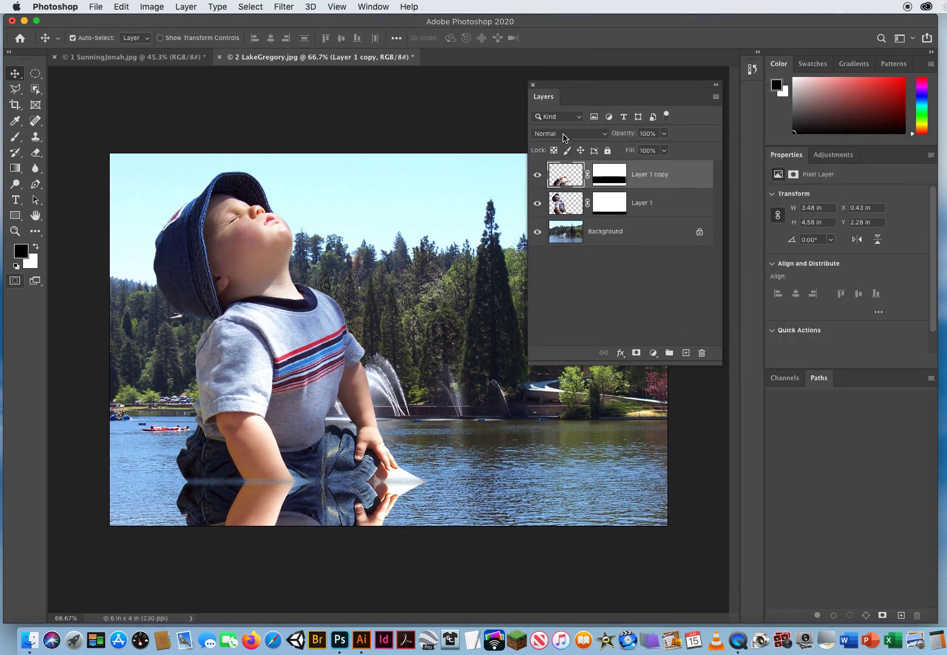
click(571, 134)
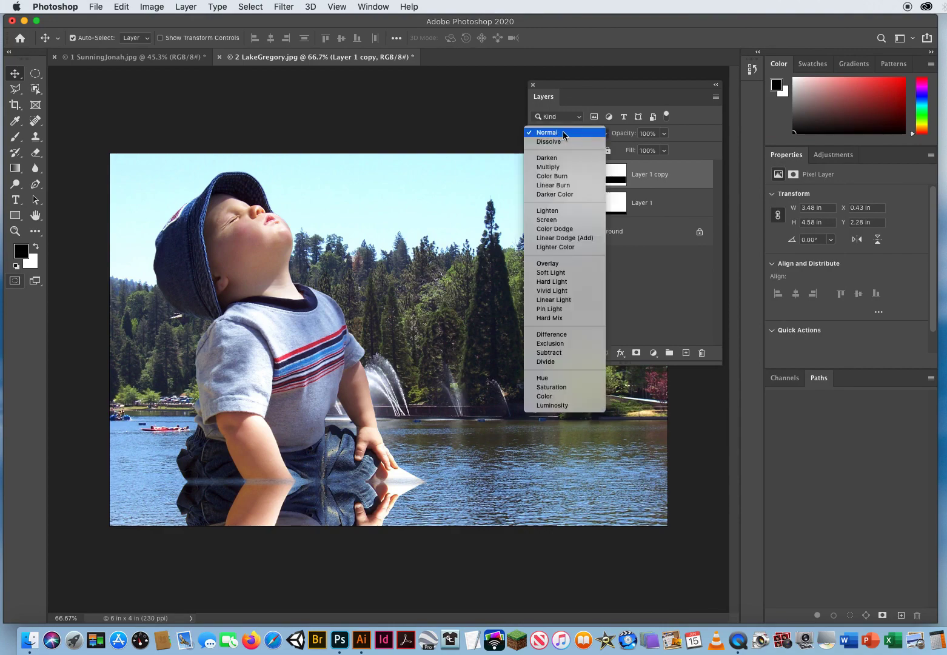
click(568, 131)
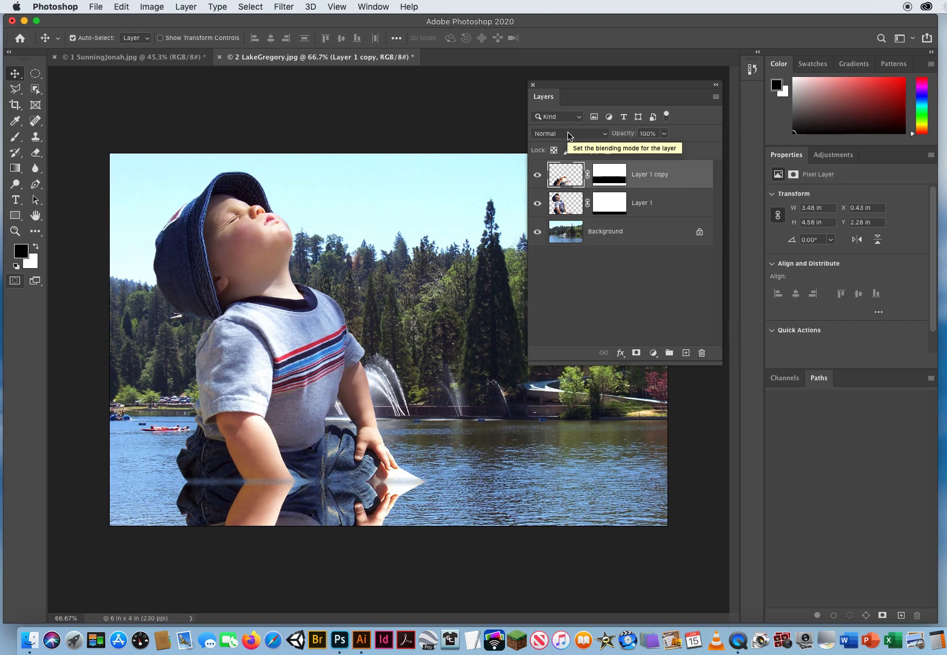
click(569, 134)
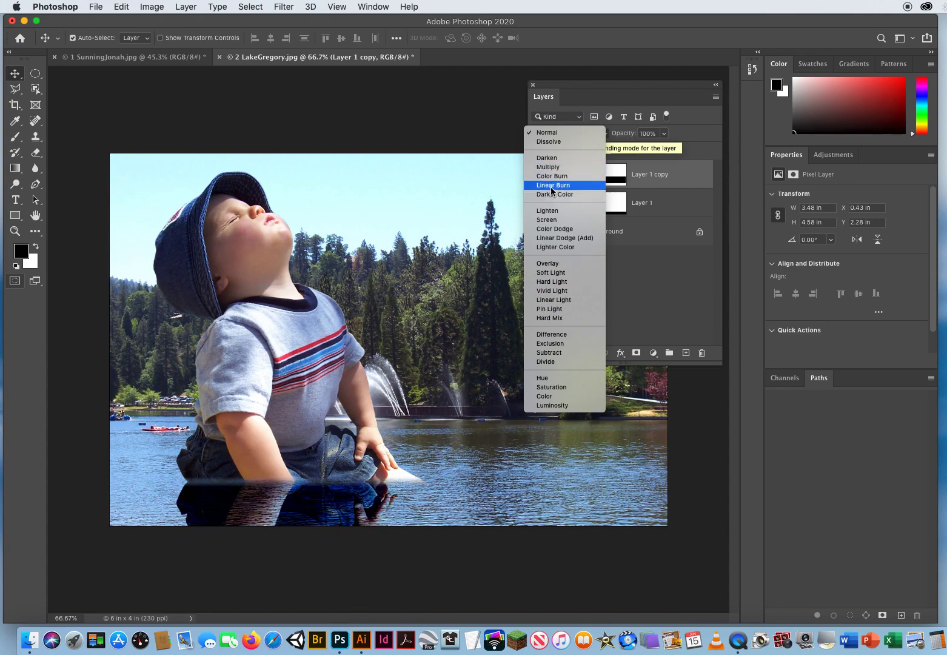
click(552, 185)
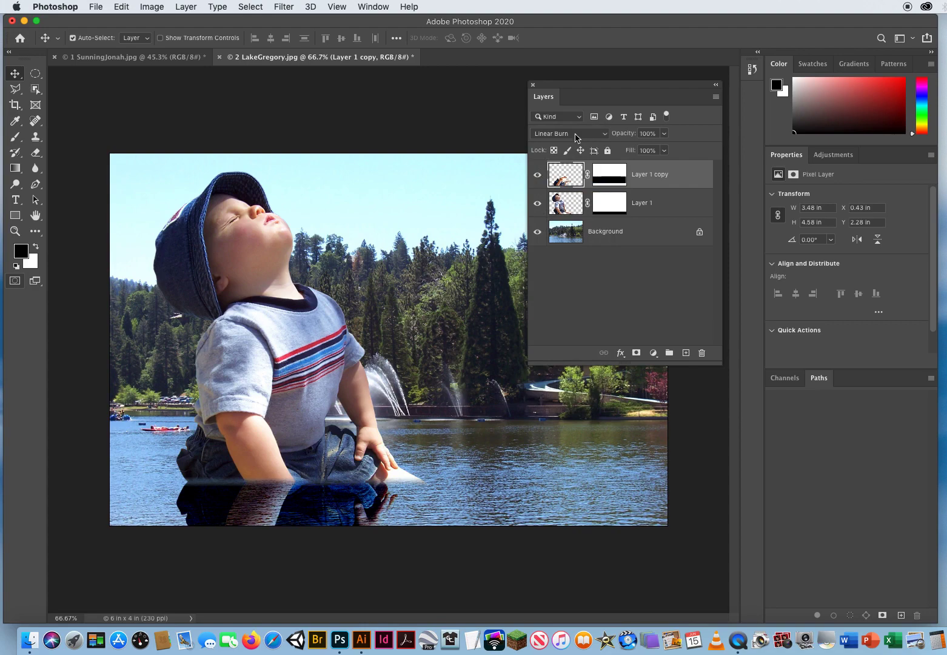
Lower the opacity of Layer 1 copy to 82% and deselect the layer
click(575, 138)
click(576, 133)
click(646, 133)
click(665, 134)
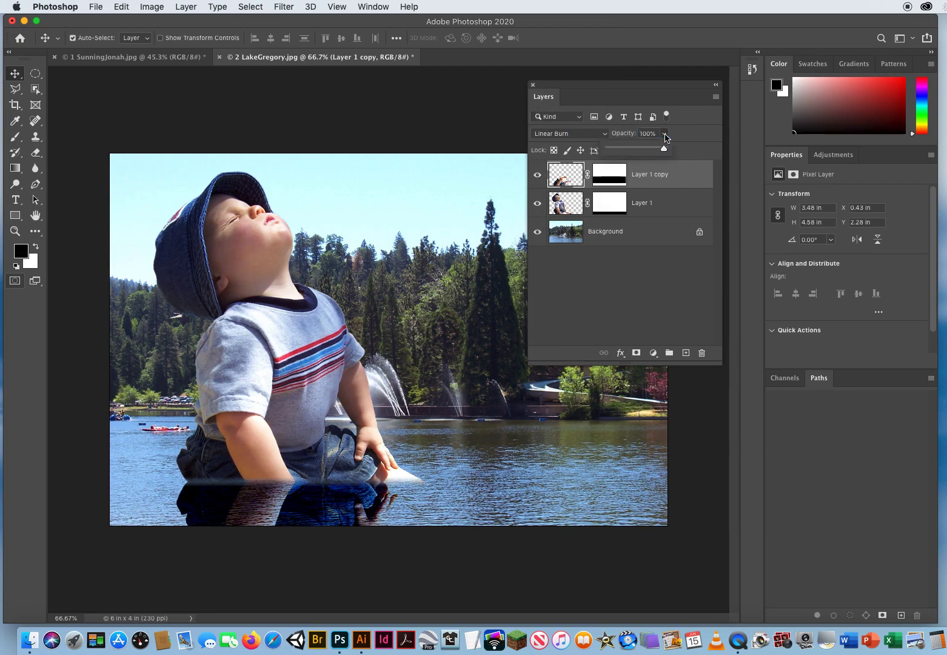
drag(665, 150, 655, 149)
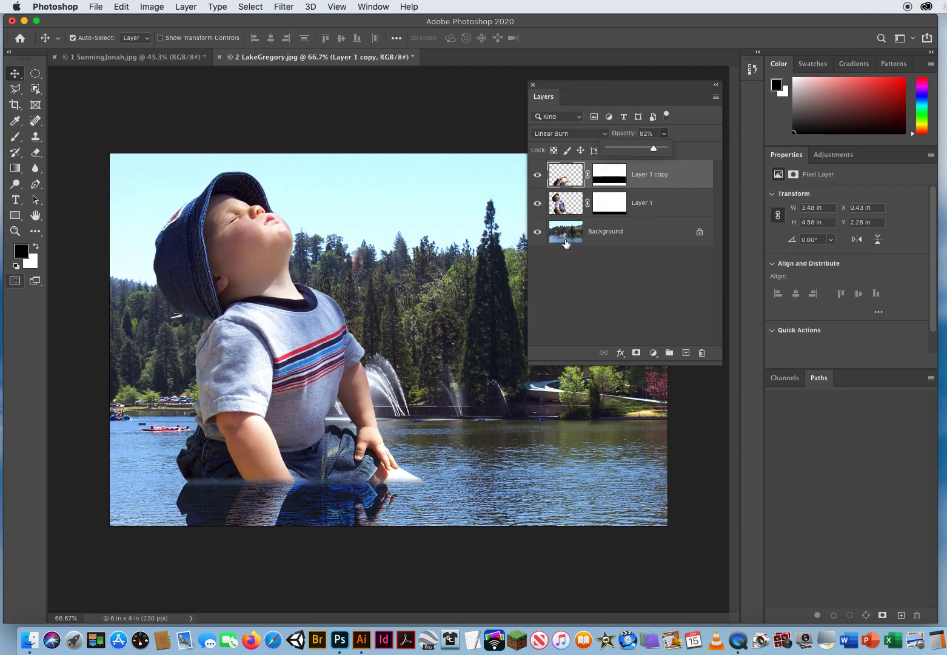
drag(555, 85, 702, 94)
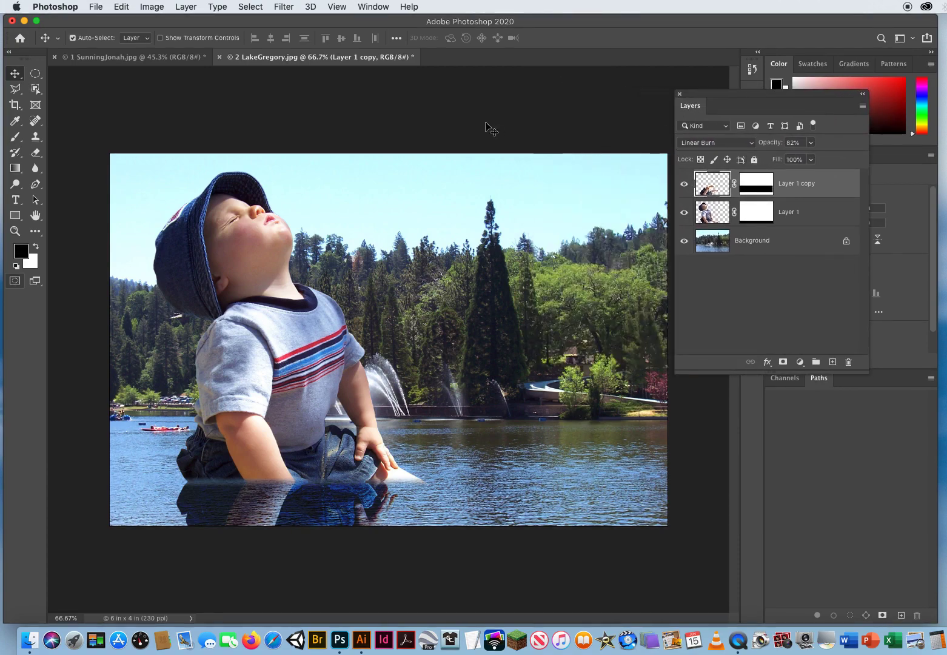
click(477, 130)
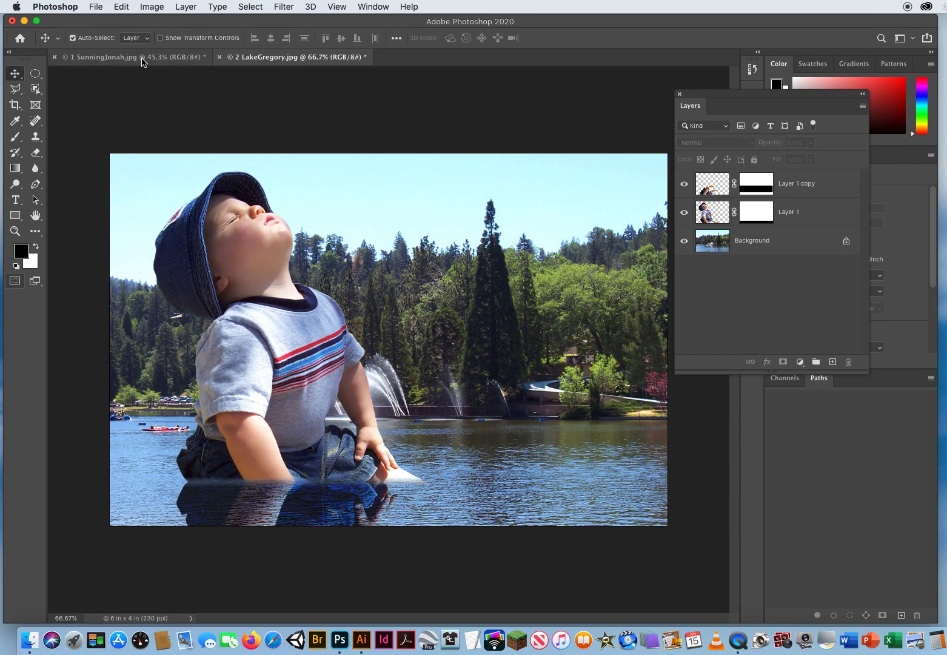
Close 1 SunningJonah.jpg without saving its changes
click(133, 57)
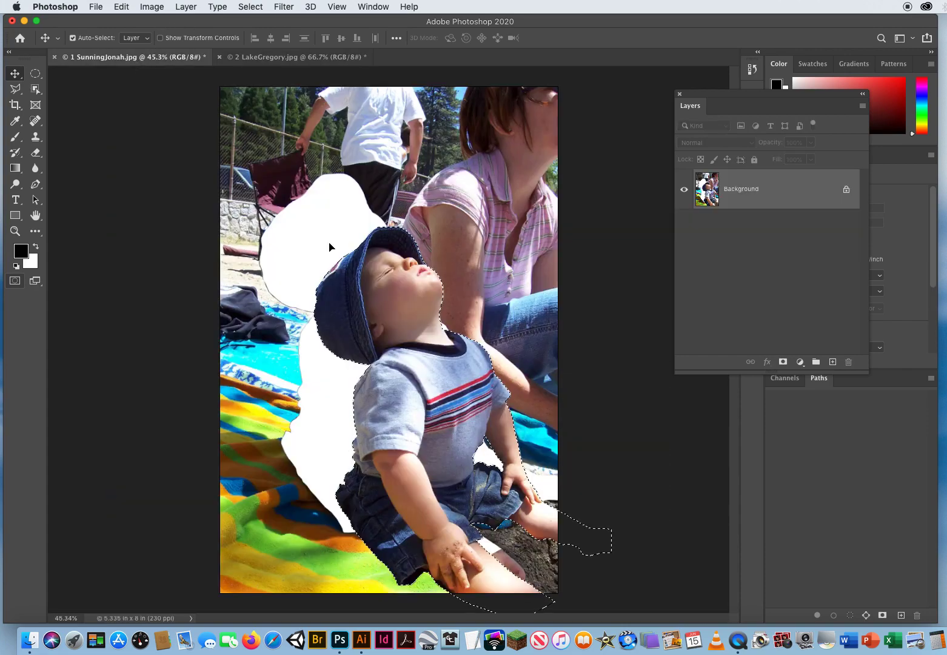
drag(327, 247, 319, 204)
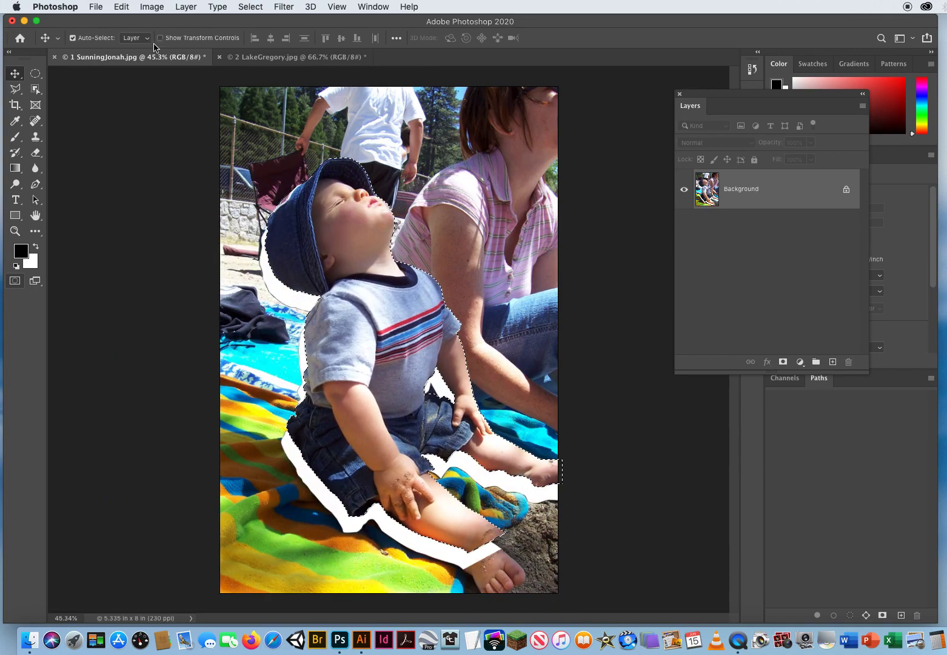
click(55, 60)
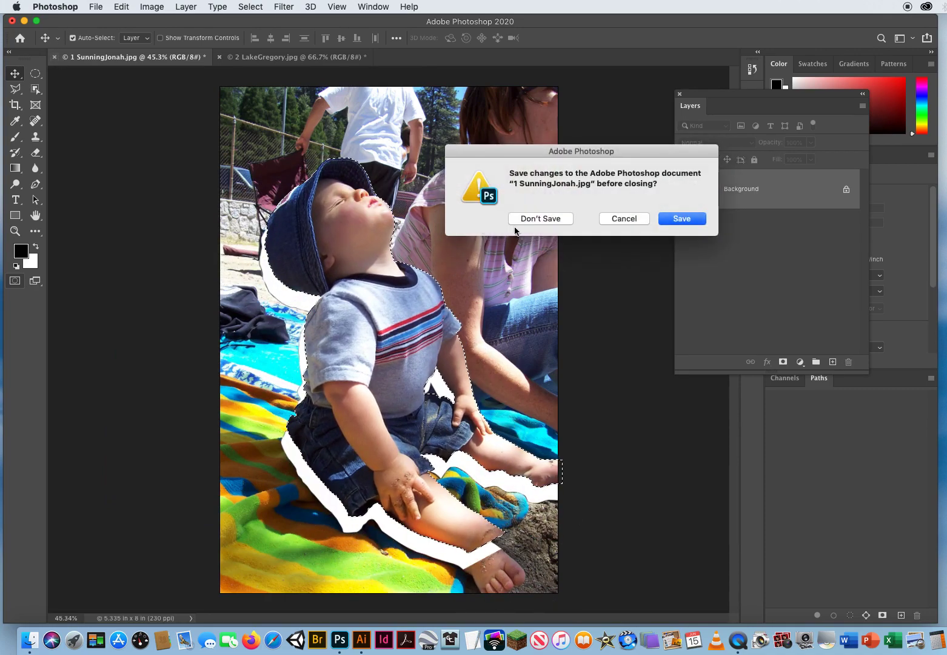
click(534, 222)
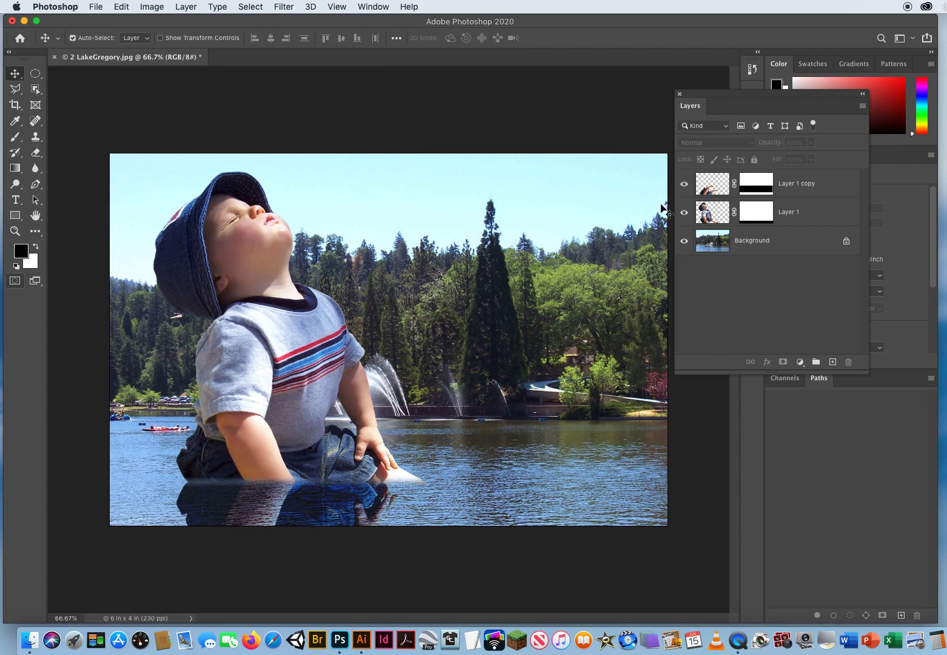
Select Layer 1 copy and review its available flip transforms, blend mode and opacity setting
drag(719, 96, 584, 112)
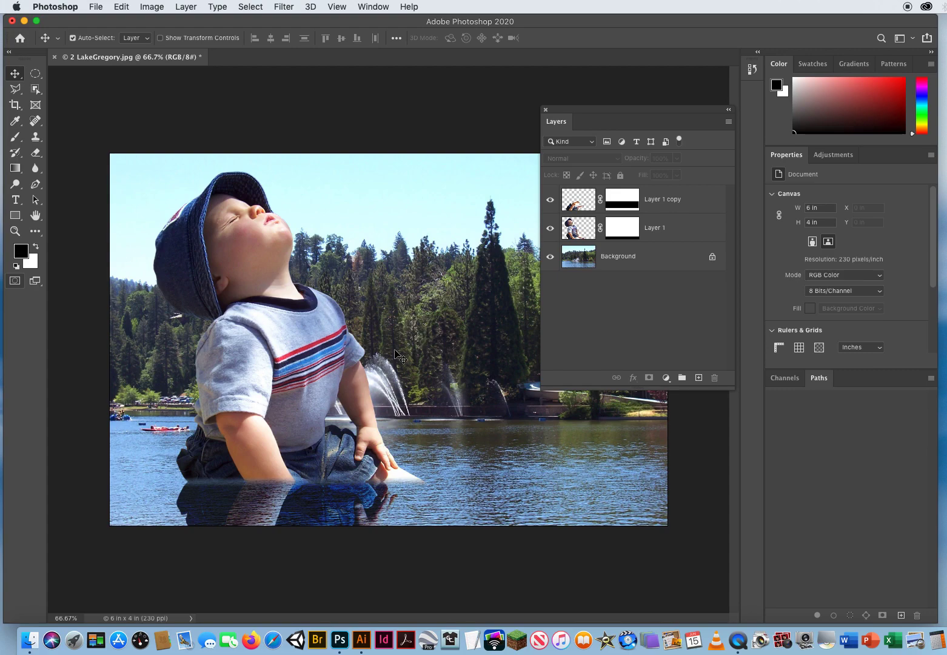
click(694, 204)
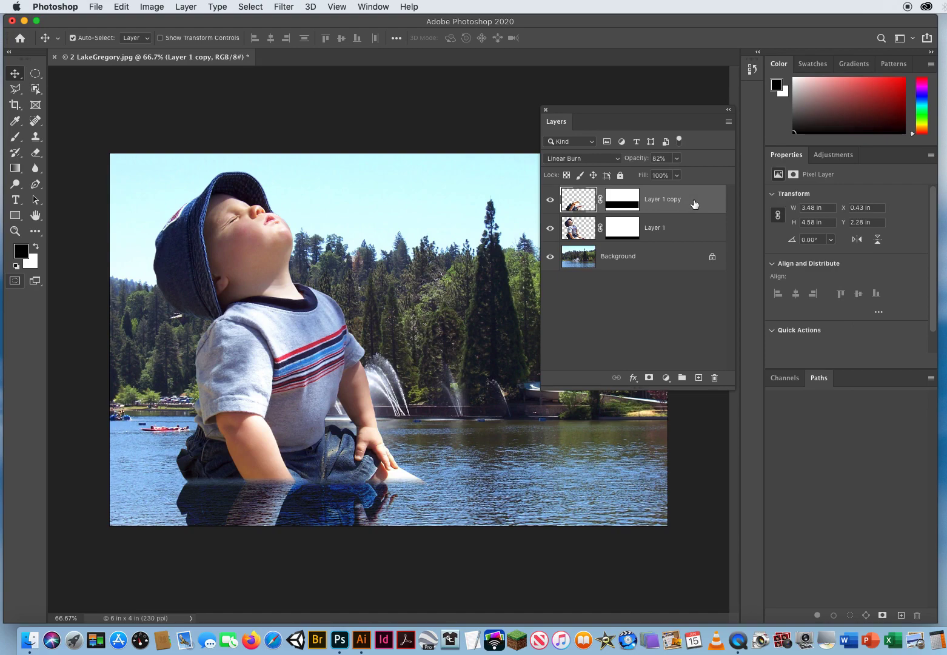
click(121, 7)
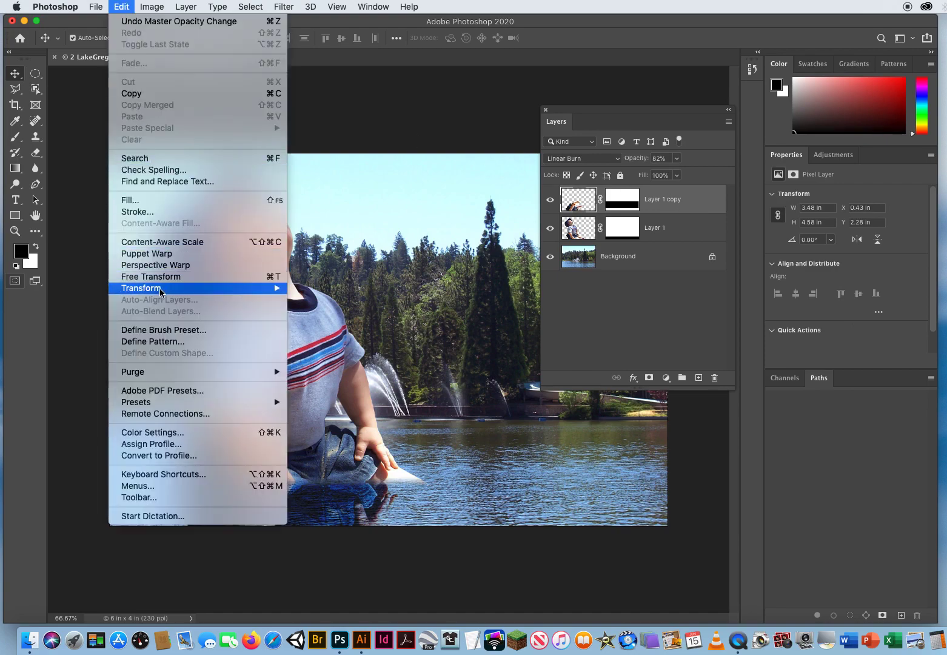
mouse_move(255, 291)
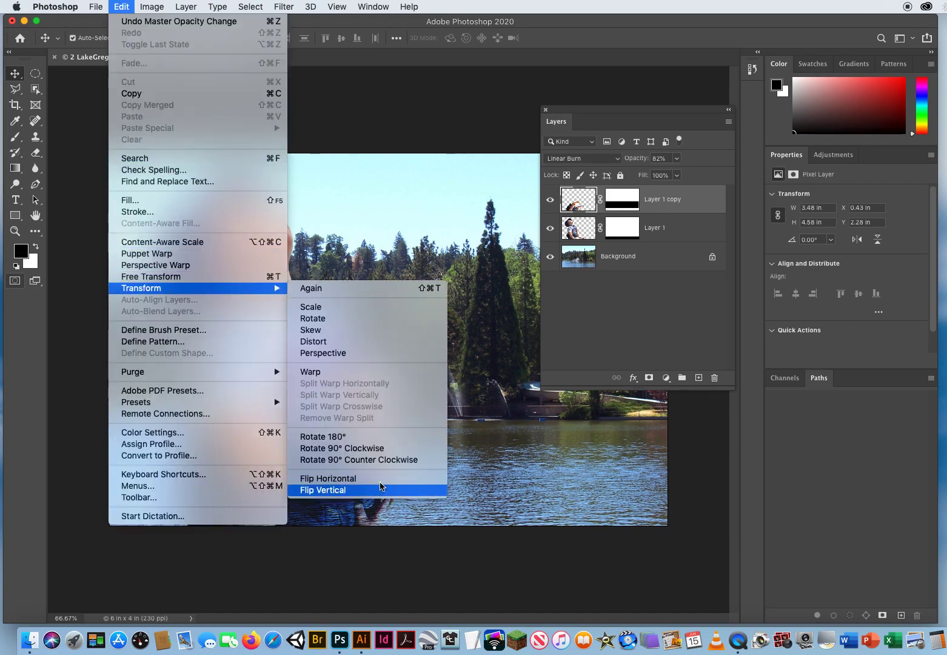
click(435, 118)
click(593, 159)
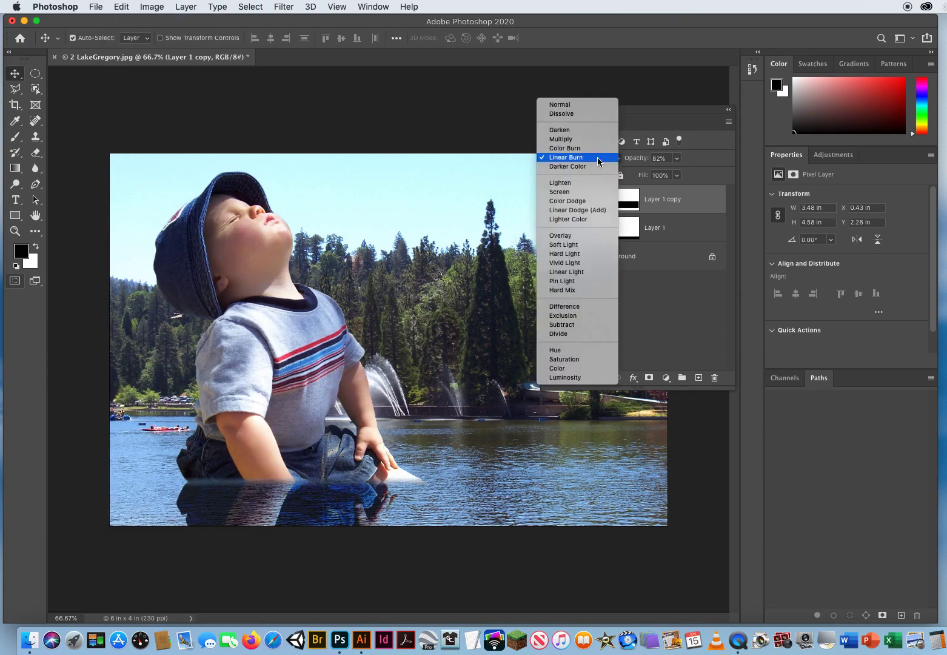
click(586, 158)
click(661, 158)
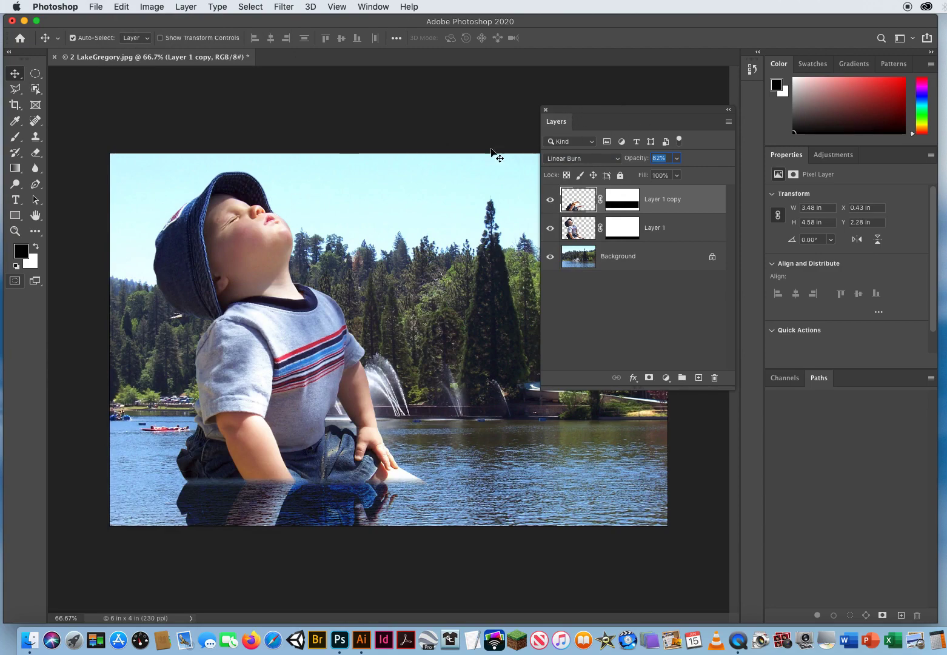
drag(582, 122, 677, 148)
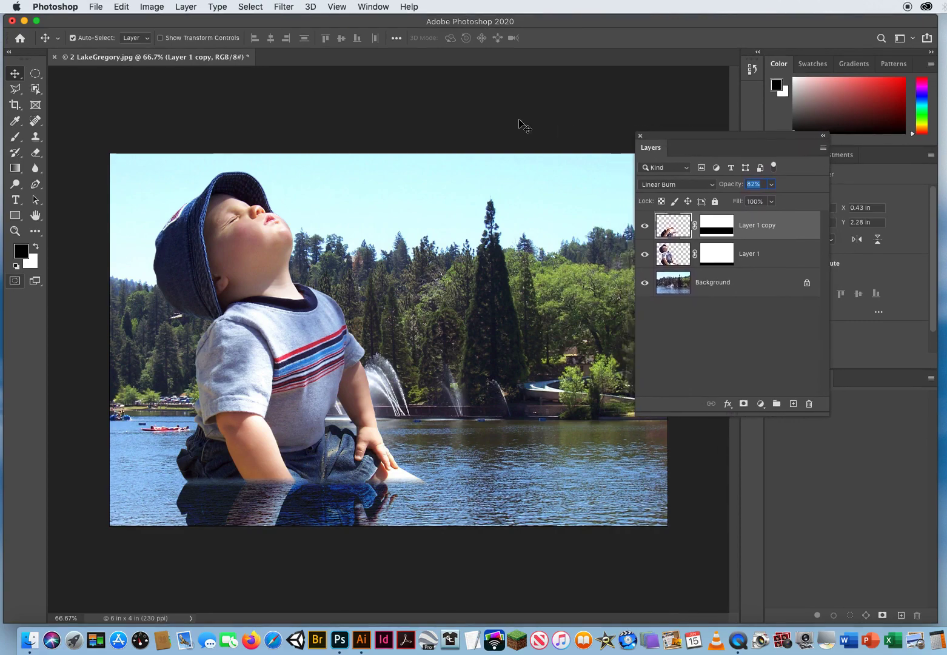